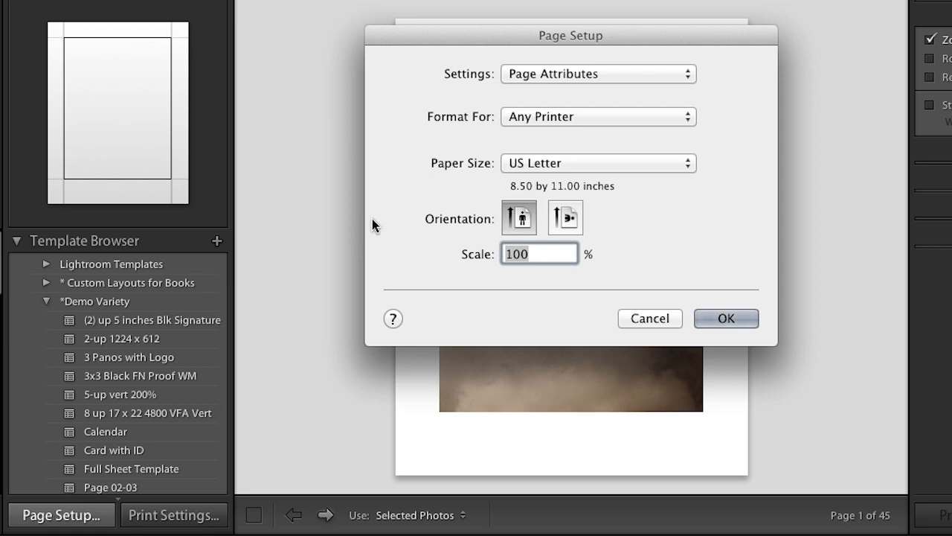
# - Set the page format to the EPSON Stylus Pro 4800 with US B 11 x 17 in paper and apply it
pyautogui.click(577, 116)
pyautogui.click(593, 193)
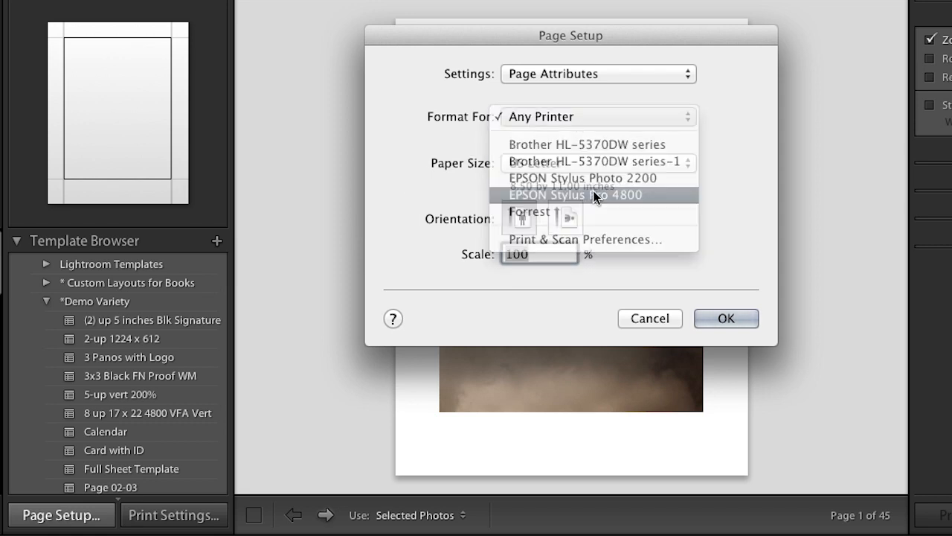
pyautogui.click(593, 165)
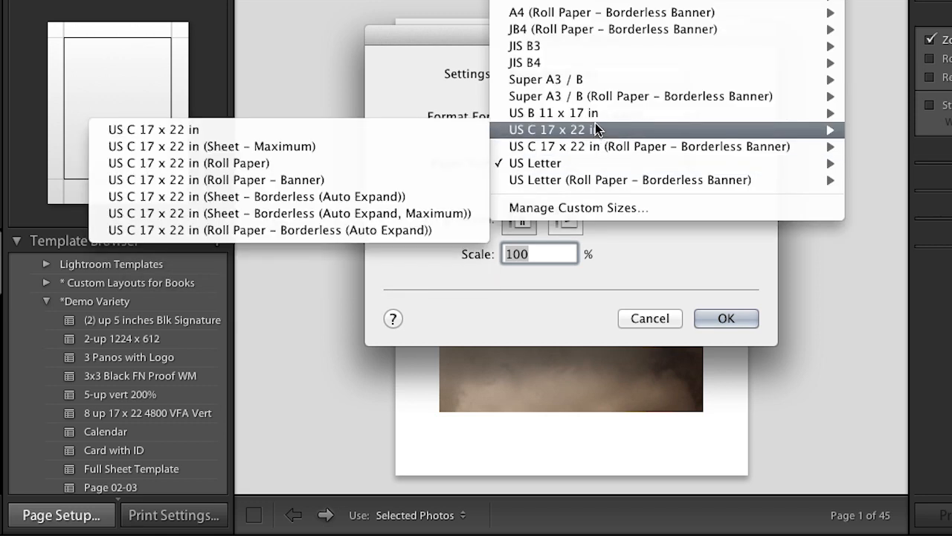
pyautogui.moveTo(597, 119)
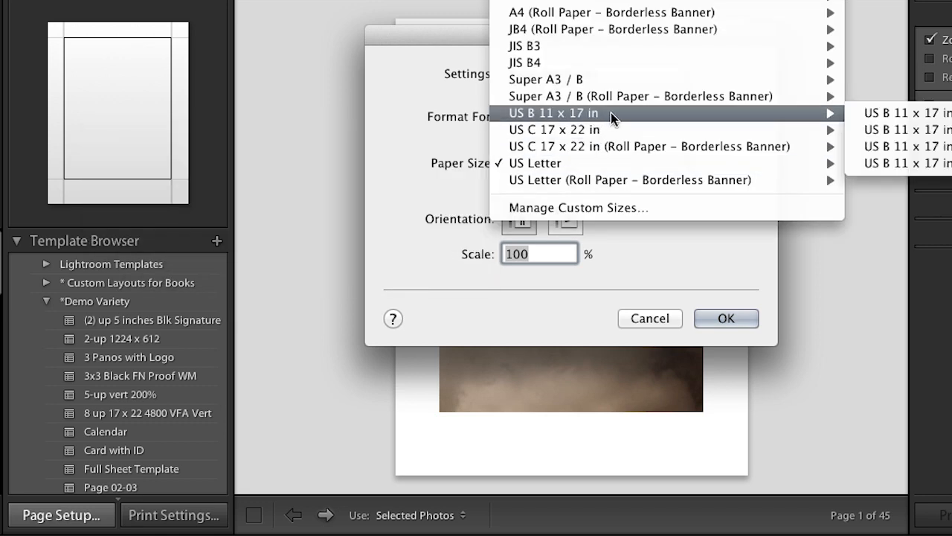
pyautogui.click(871, 113)
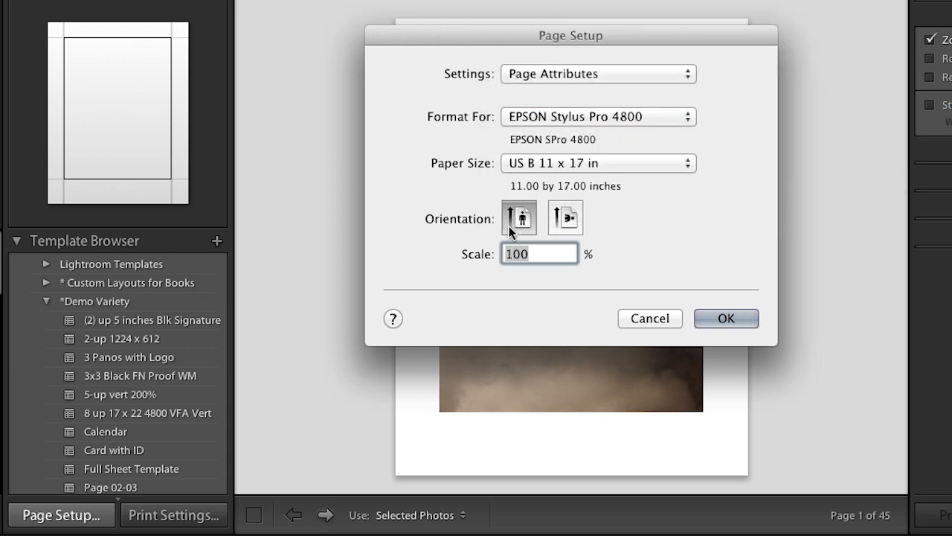
pyautogui.click(718, 320)
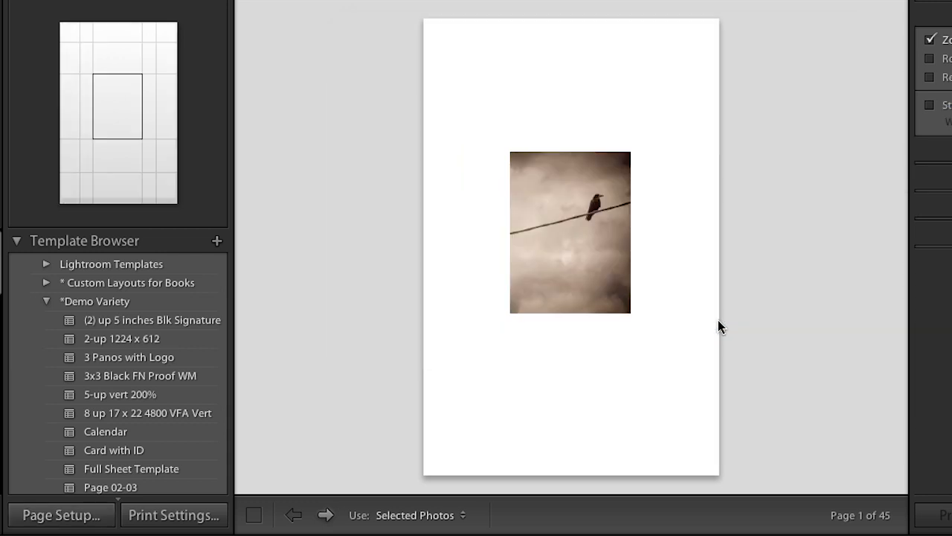
# - In the printer's Print Settings, set the paper source to Manual Feed and the media type to Velvet Fine Art Paper
pyautogui.click(169, 515)
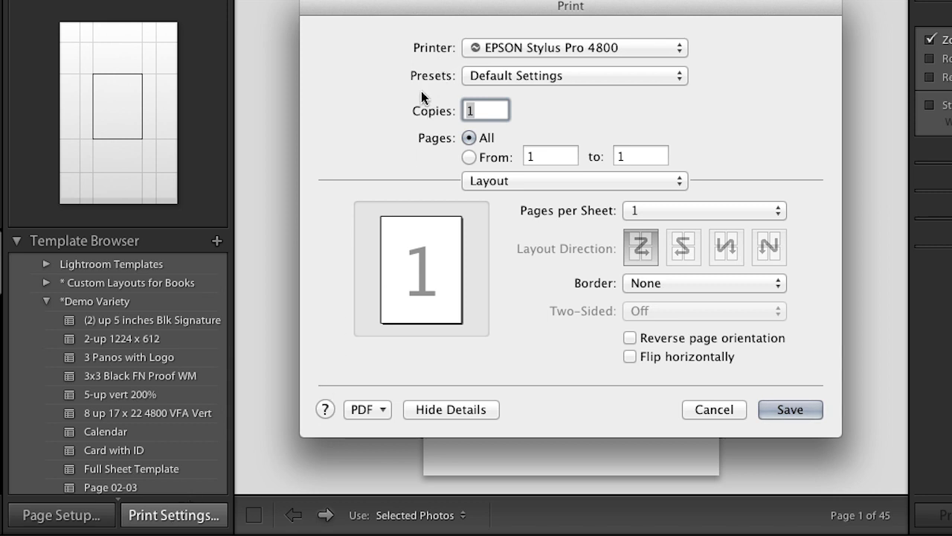
pyautogui.click(572, 182)
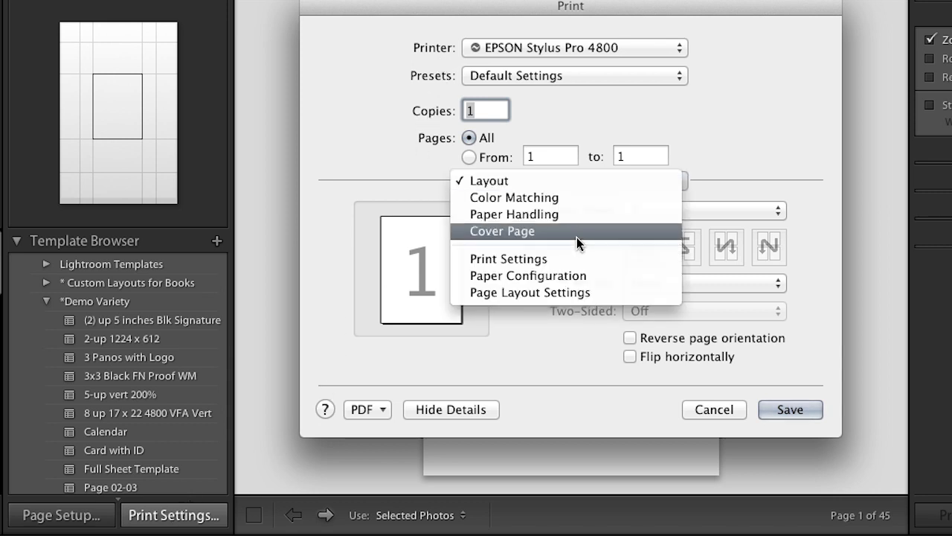
pyautogui.click(578, 258)
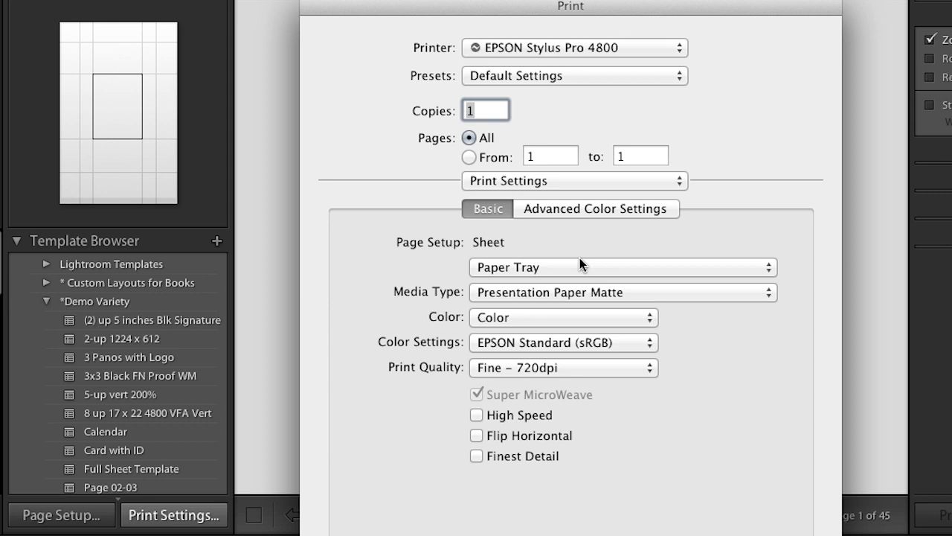
pyautogui.click(576, 265)
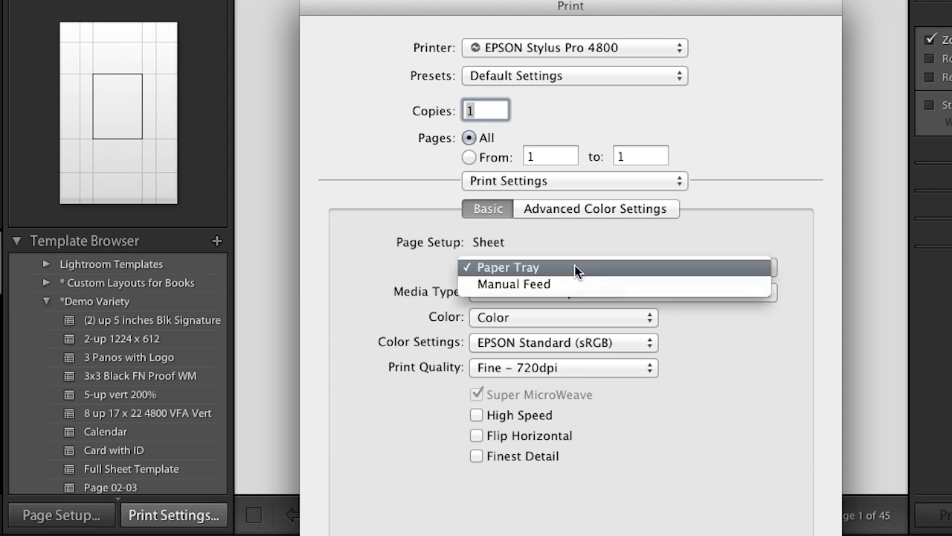
pyautogui.click(574, 283)
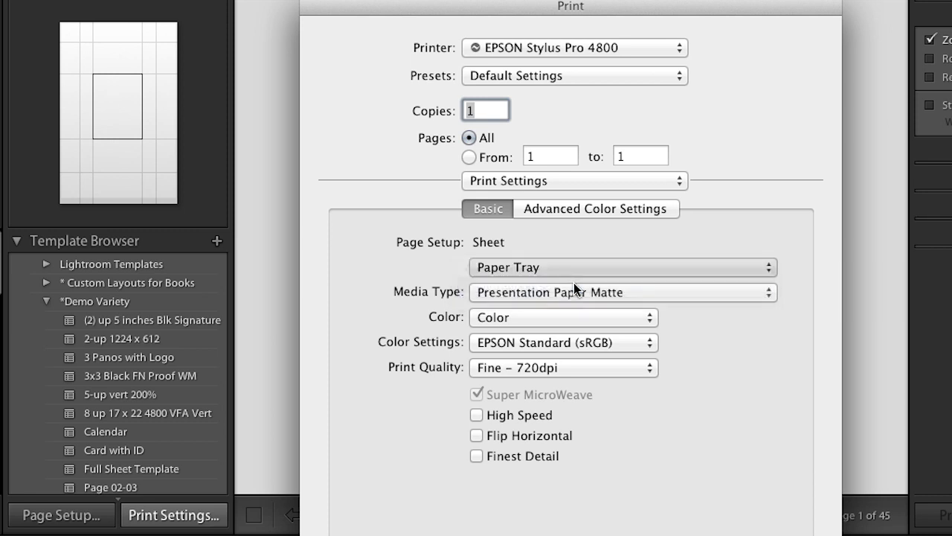
pyautogui.click(570, 292)
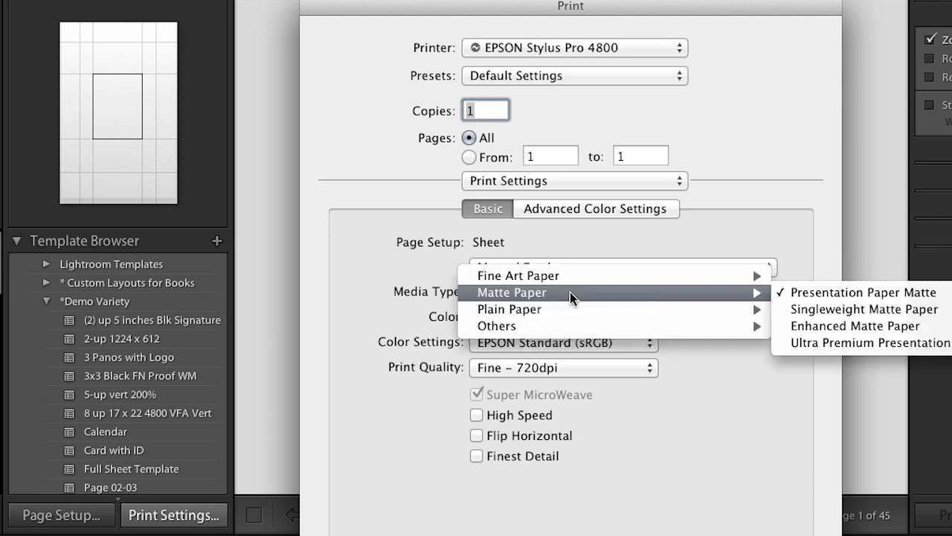
pyautogui.moveTo(584, 275)
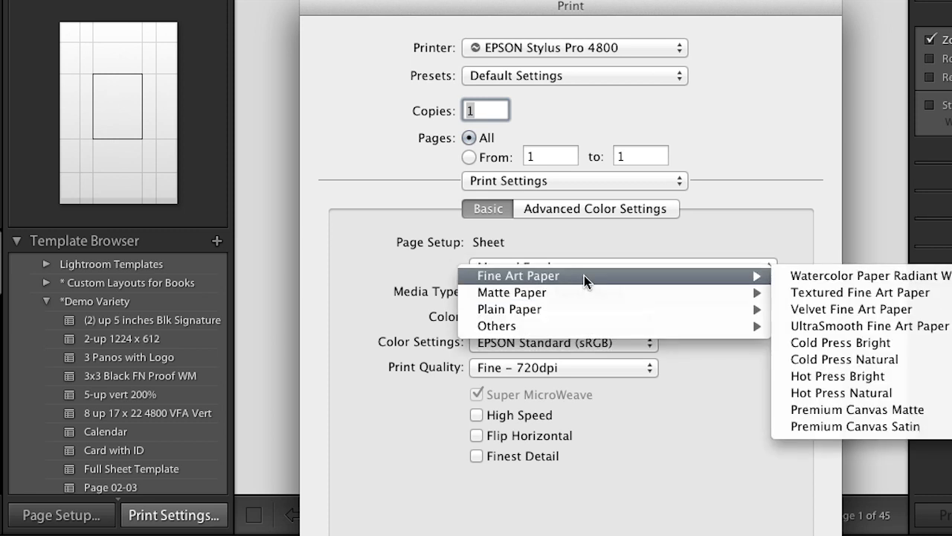
pyautogui.click(834, 309)
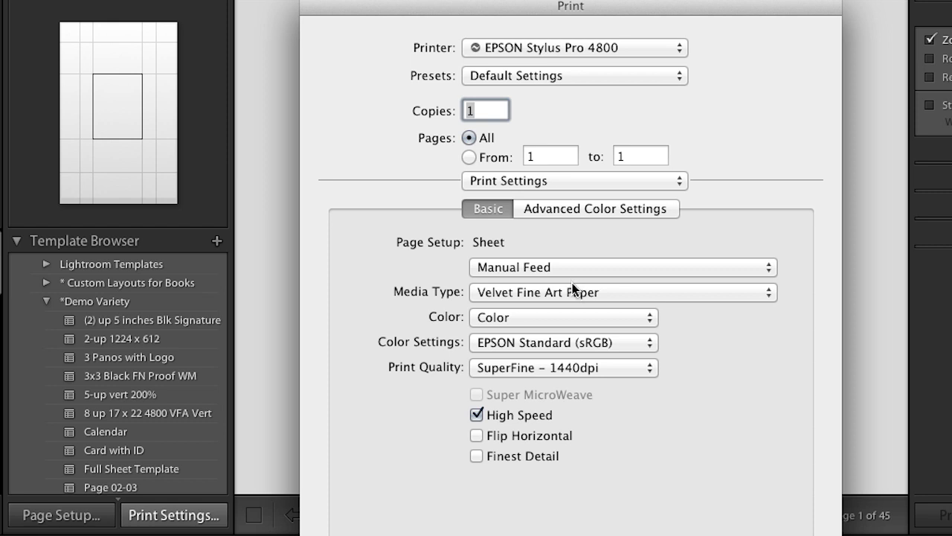
# - Keep Color output, set Color Settings to Off (No Color Adjustment), disable High Speed and save the print settings
pyautogui.click(553, 325)
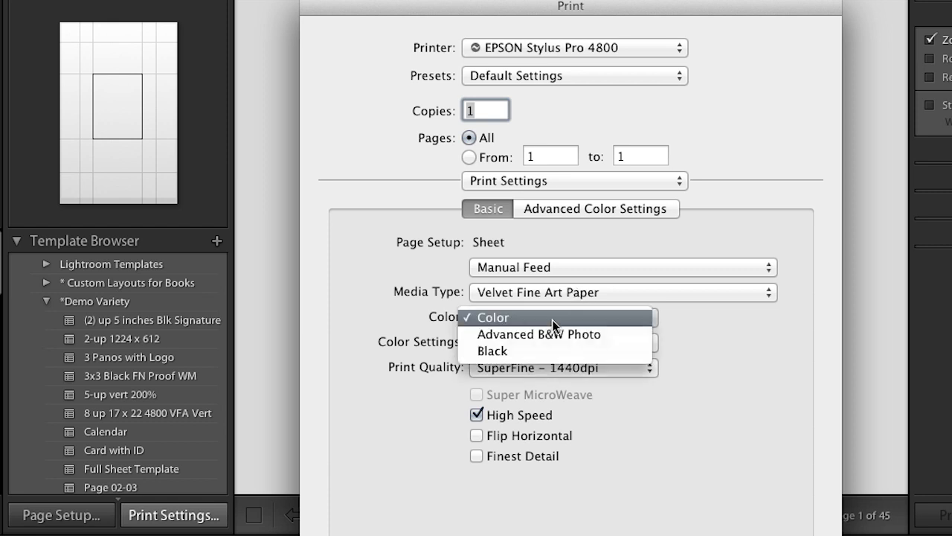
pyautogui.click(553, 320)
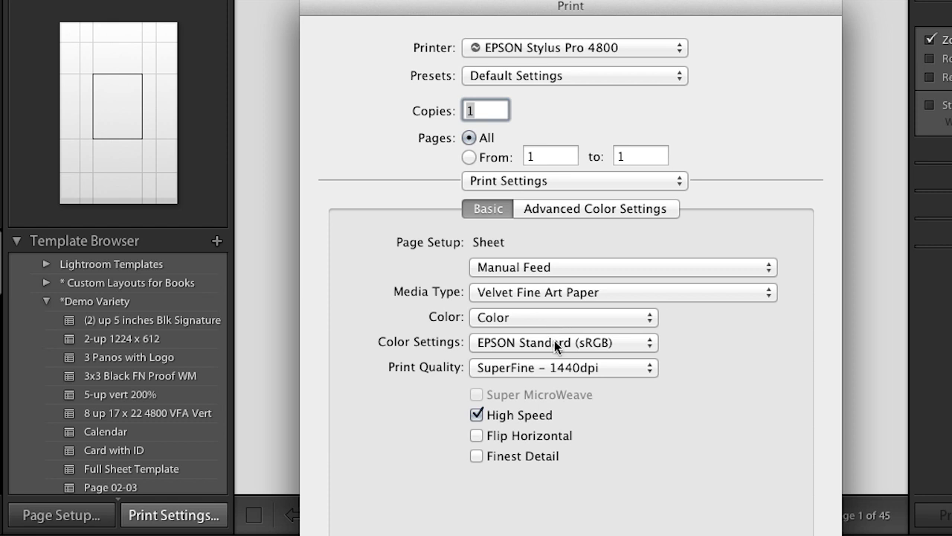
pyautogui.click(554, 342)
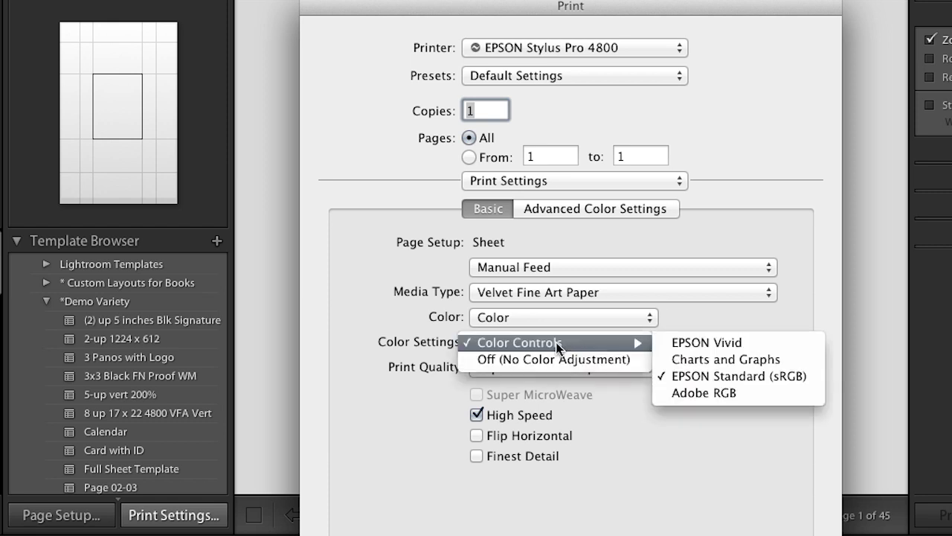
pyautogui.click(553, 356)
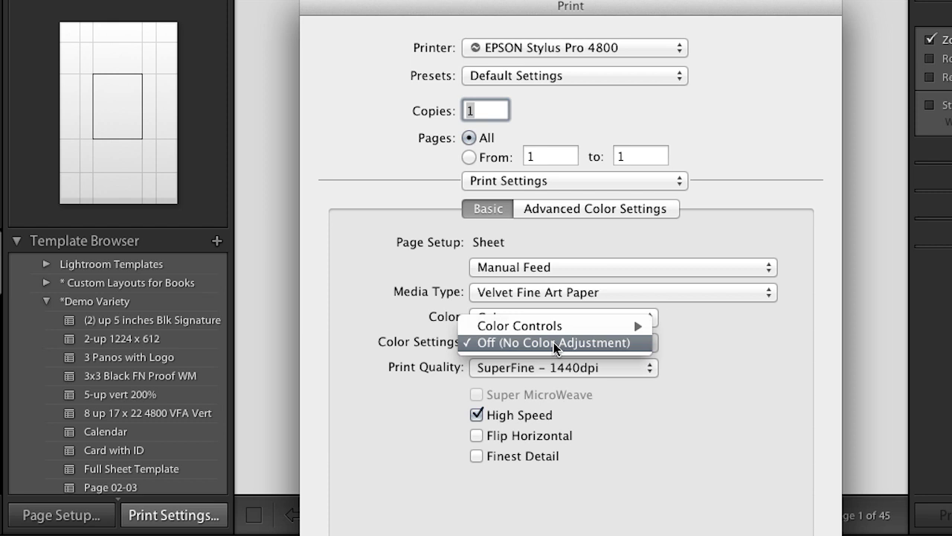
pyautogui.click(554, 343)
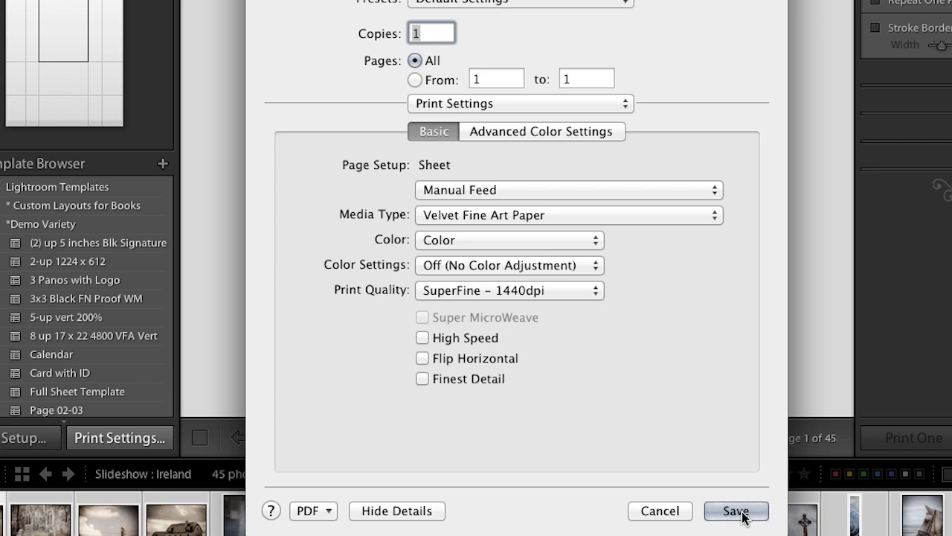
pyautogui.click(736, 511)
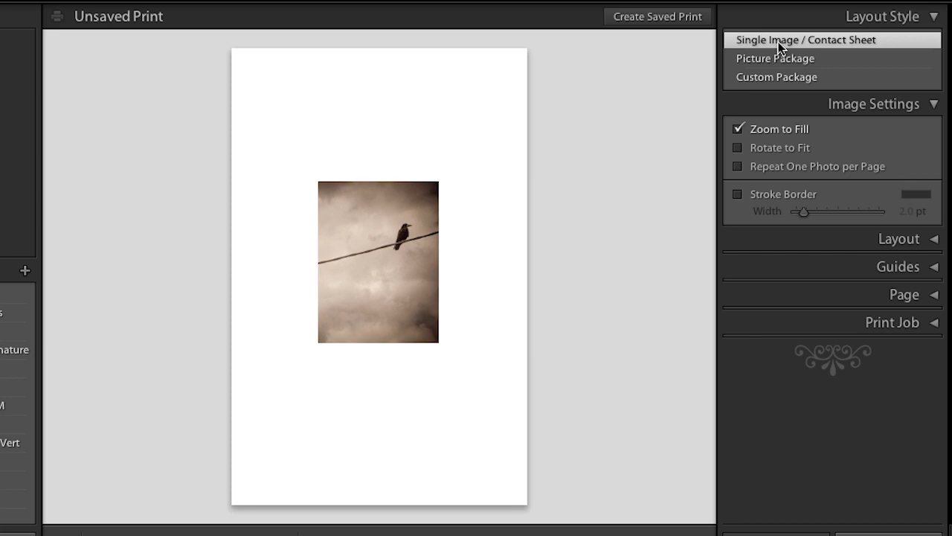
# - Preview the Picture Package and Custom Package layout styles and return to Single Image / Contact Sheet
pyautogui.click(859, 59)
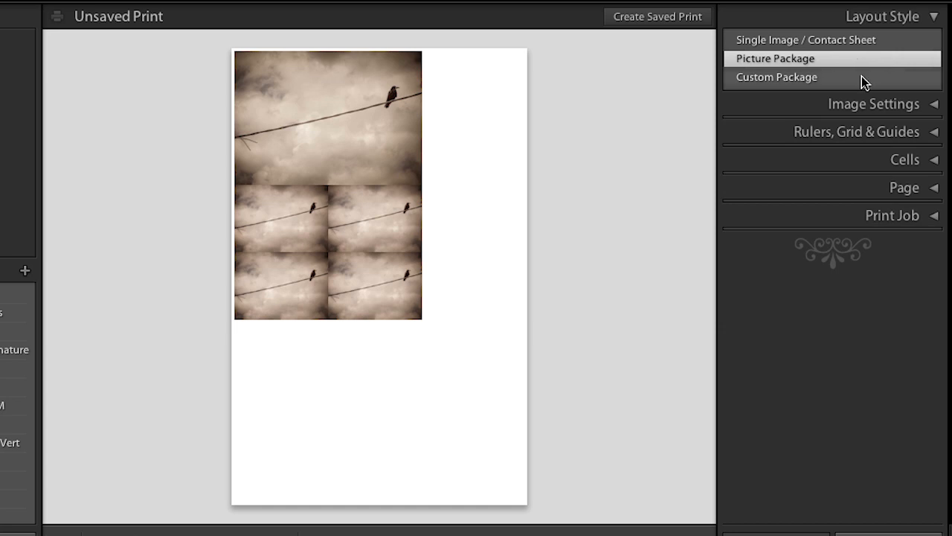
pyautogui.click(861, 77)
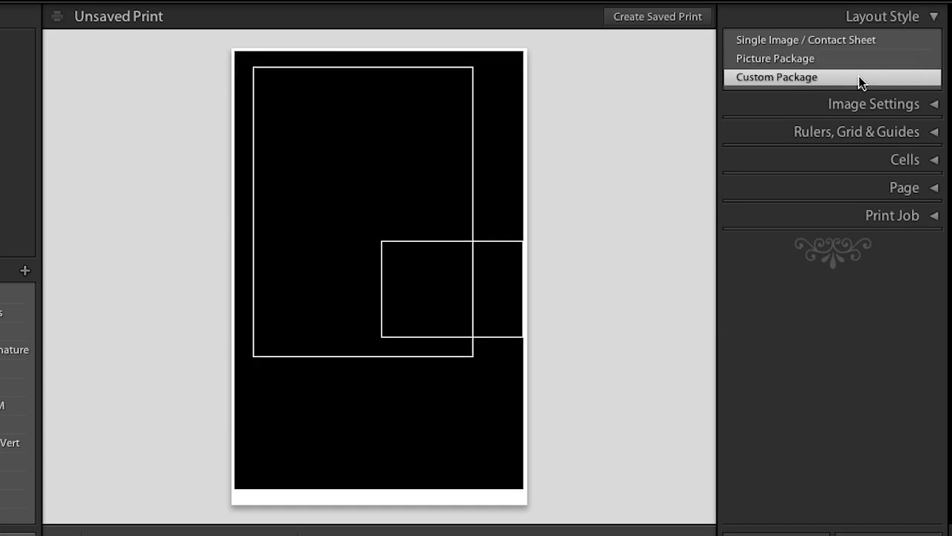
pyautogui.click(830, 40)
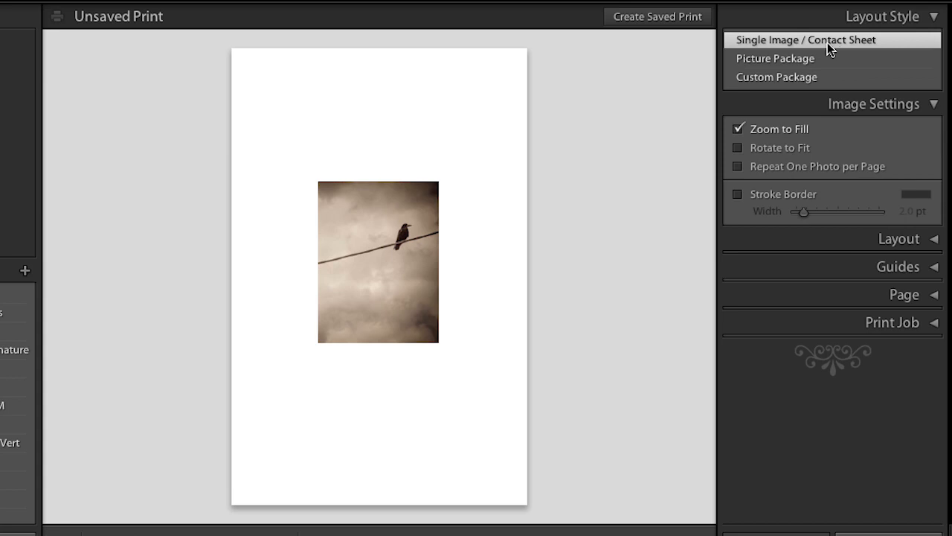
# - Toggle Zoom to Fill off and on, and enable Rotate to Fit and Repeat One Photo per Page
pyautogui.click(735, 129)
pyautogui.click(738, 133)
pyautogui.click(738, 146)
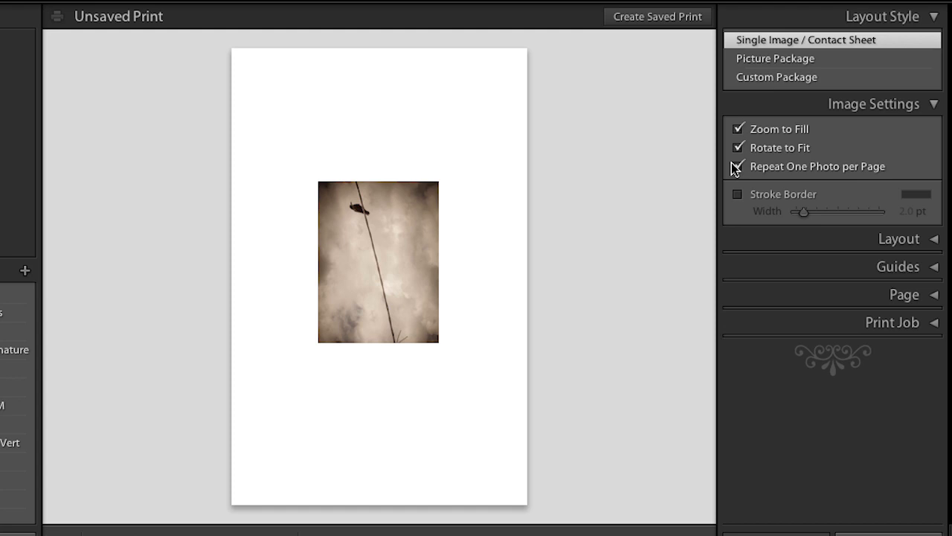
# - Set the page grid to 3 rows and turn off Repeat One Photo per Page
pyautogui.click(783, 240)
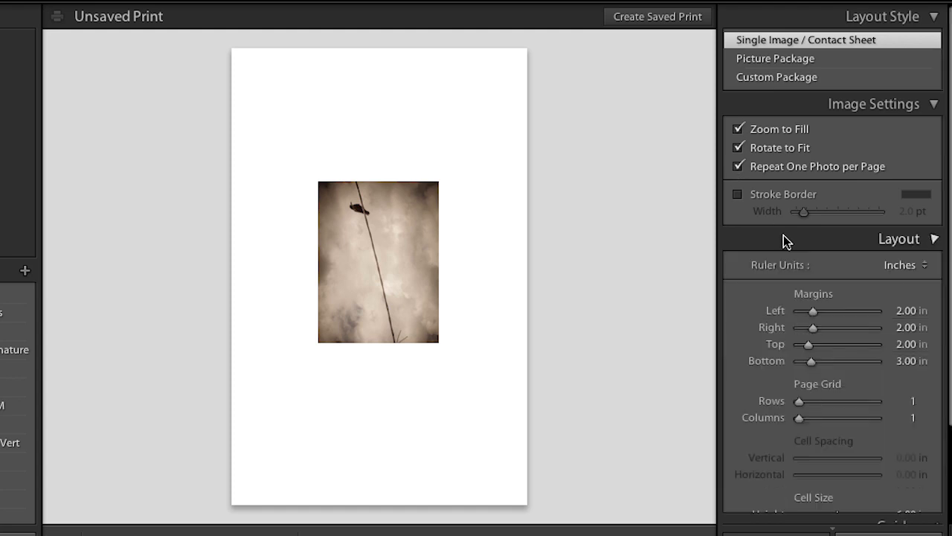
pyautogui.scroll(-2, 783, 240)
pyautogui.scroll(-1, 781, 243)
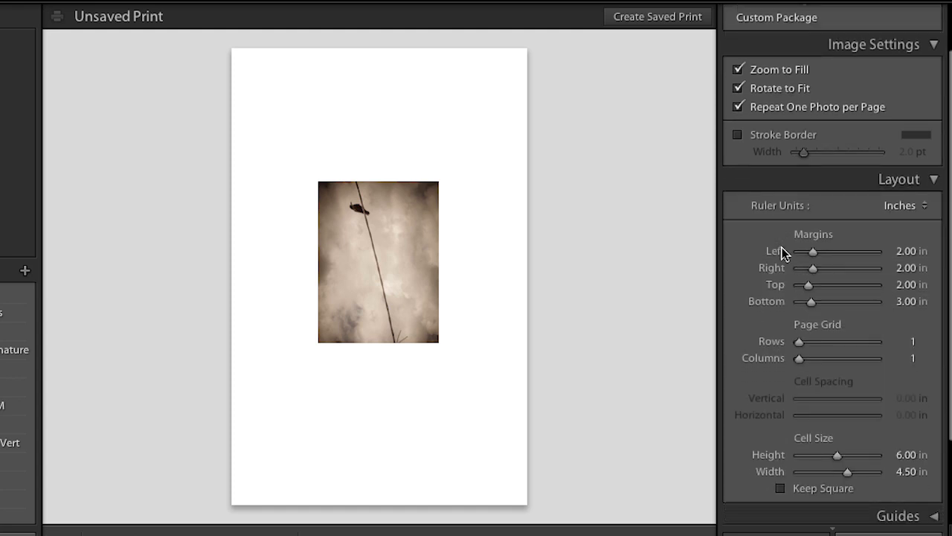
pyautogui.scroll(-1, 782, 253)
pyautogui.moveTo(794, 308); pyautogui.dragTo(806, 309)
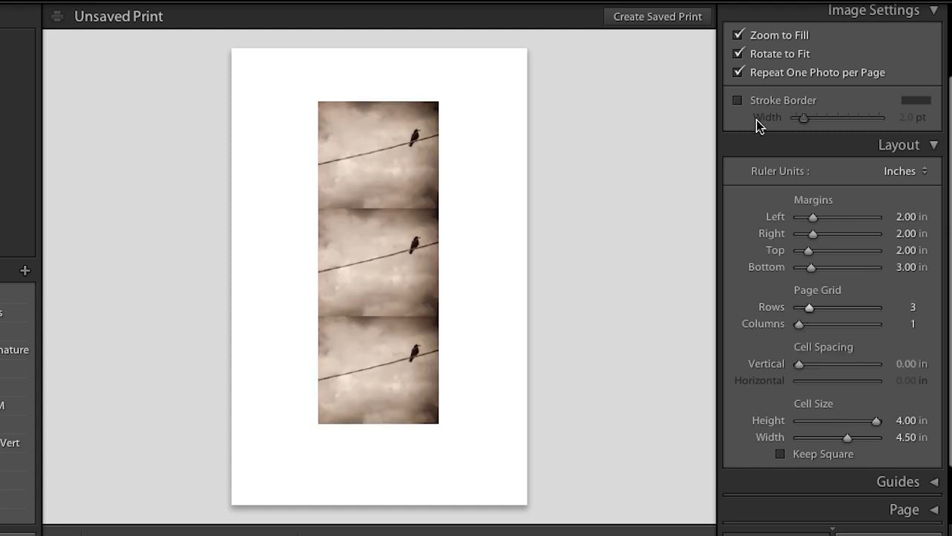
pyautogui.click(739, 72)
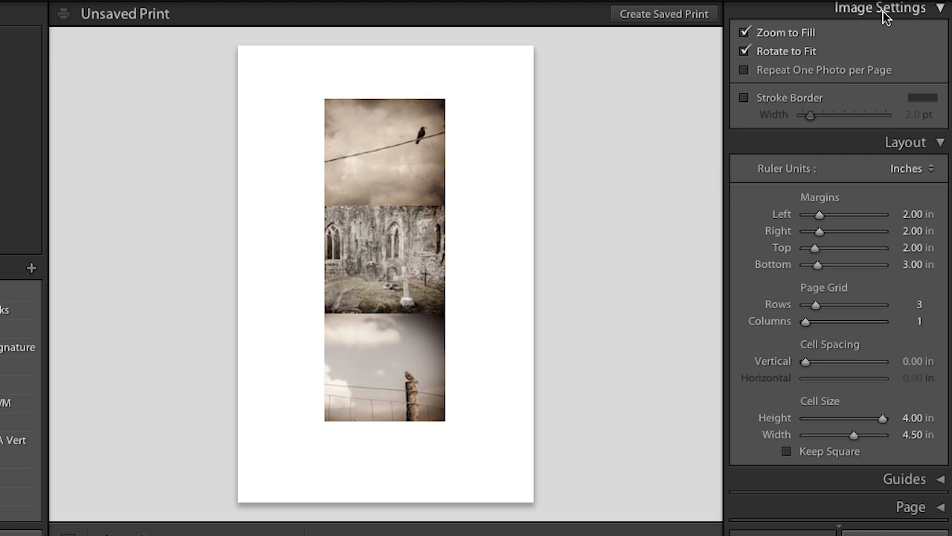
# - Add a 3.8 pt stroke border to the photos and set the vertical cell spacing to 0.95 in
pyautogui.click(744, 100)
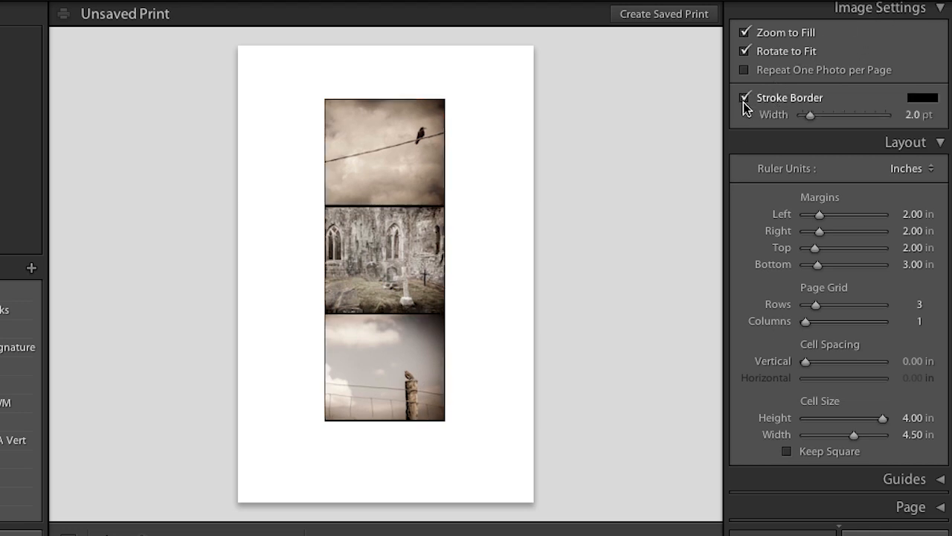
pyautogui.moveTo(810, 116); pyautogui.dragTo(817, 116)
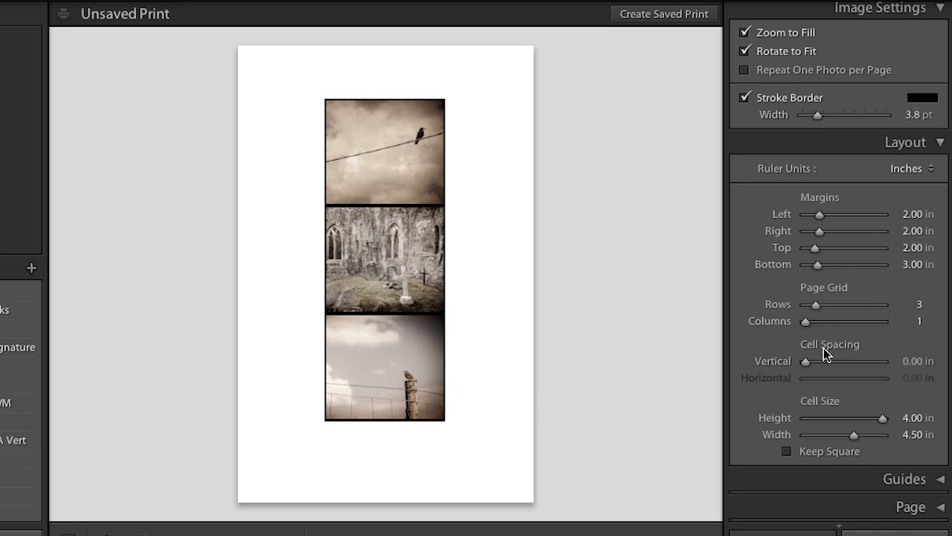
pyautogui.moveTo(809, 365); pyautogui.dragTo(822, 363)
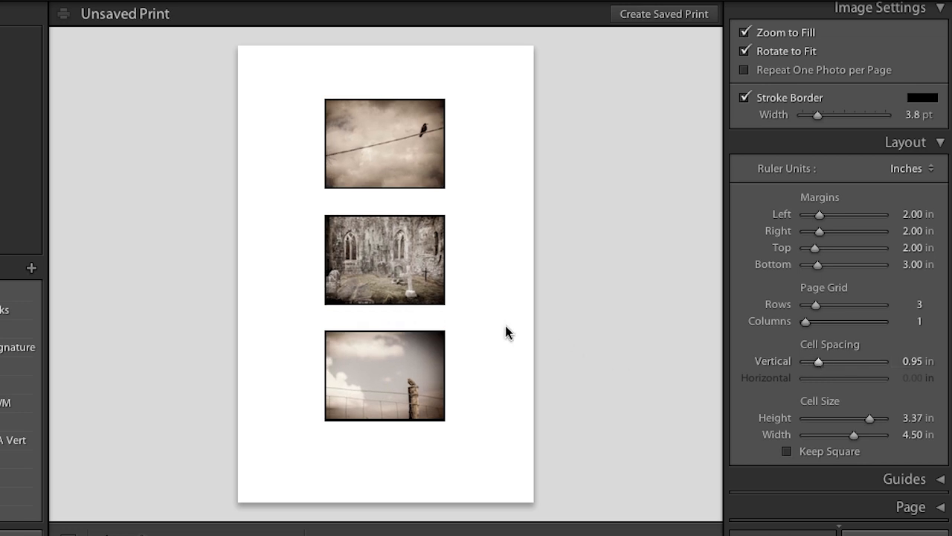
# - Turn off Stroke Border, Rotate to Fit and Zoom to Fill in the image settings
pyautogui.click(745, 98)
pyautogui.click(745, 51)
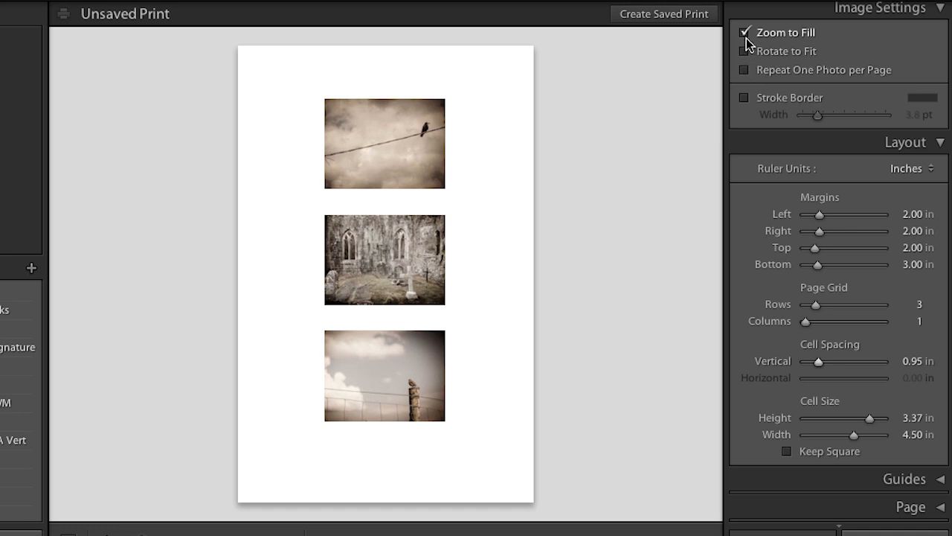
pyautogui.click(744, 32)
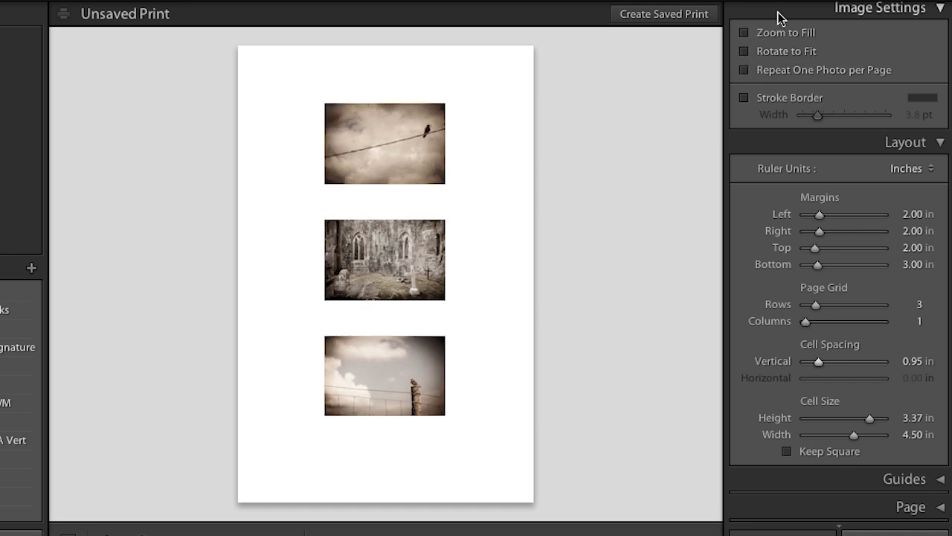
# - Collapse Image Settings and enable Solo Mode for the print panels, with only Layout expanded
pyautogui.click(779, 16)
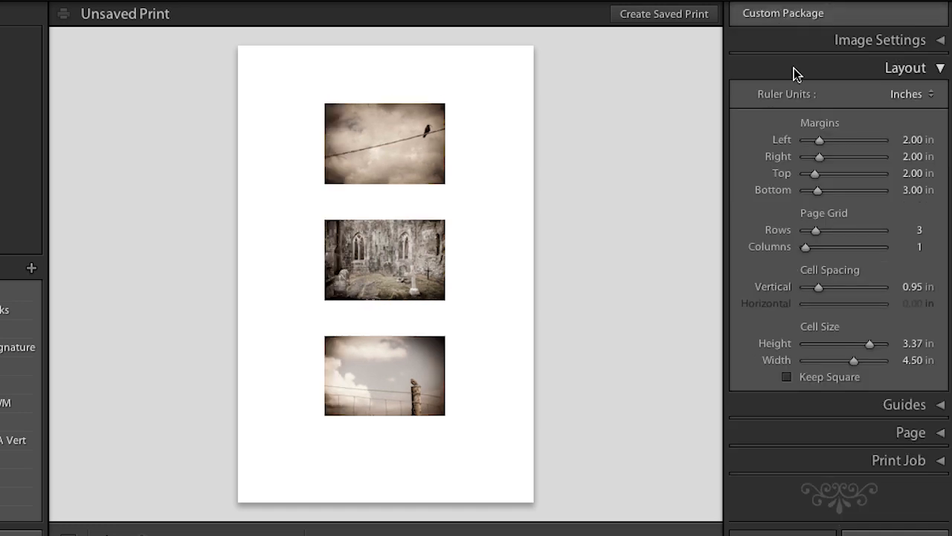
pyautogui.rightClick(761, 45)
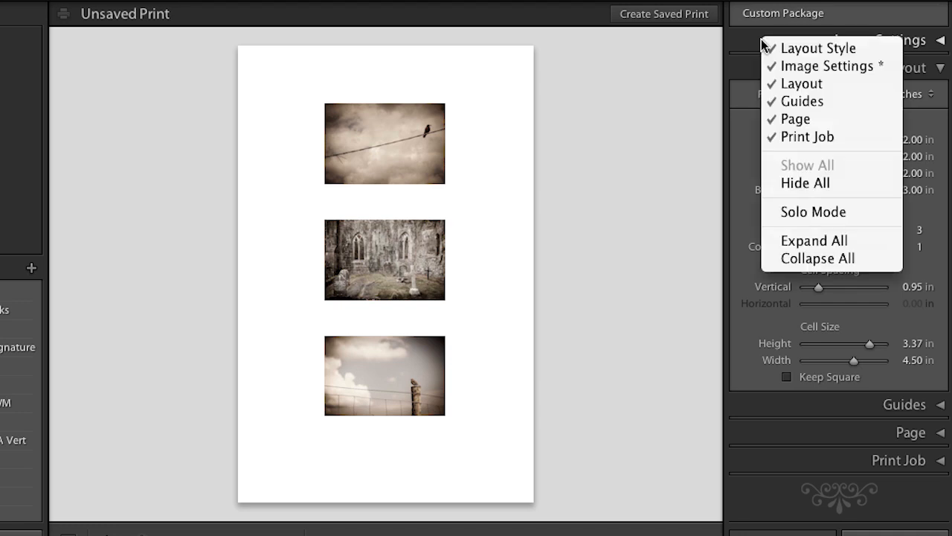
pyautogui.click(783, 211)
pyautogui.click(796, 184)
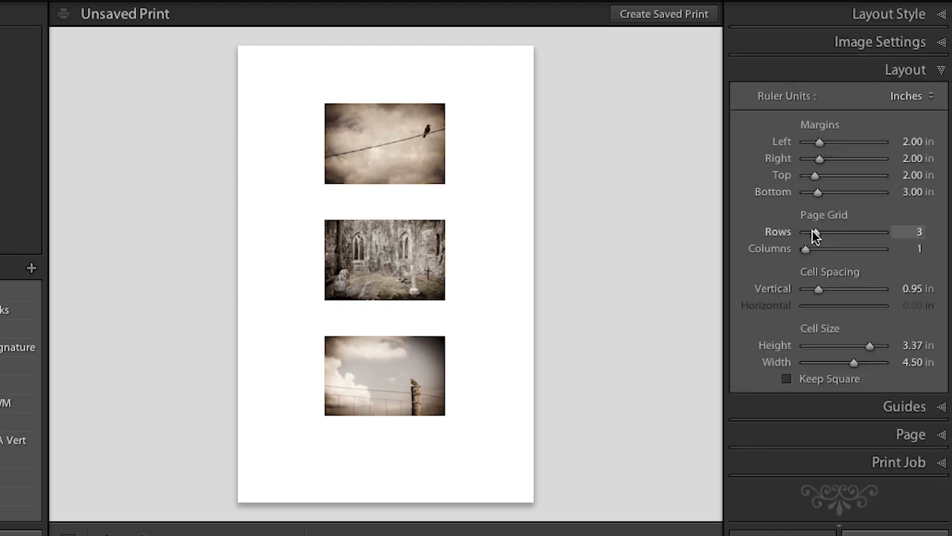
# - Reduce the page grid to 1 row and turn on Show Guides
pyautogui.moveTo(815, 232); pyautogui.dragTo(803, 235)
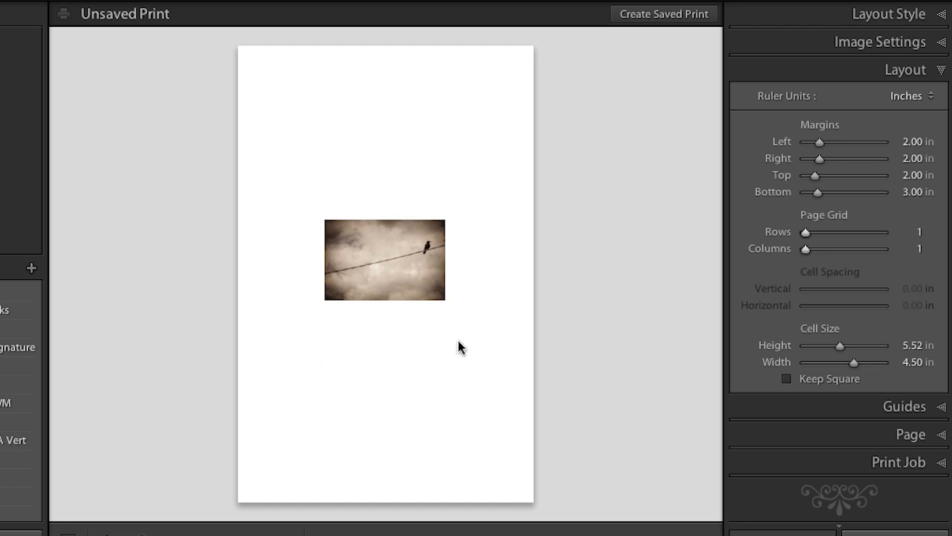
pyautogui.click(839, 403)
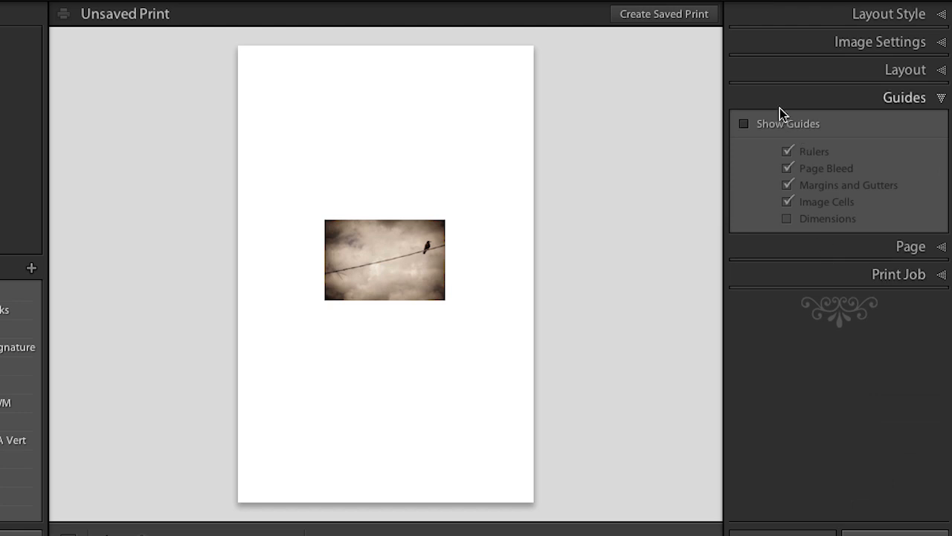
pyautogui.click(744, 123)
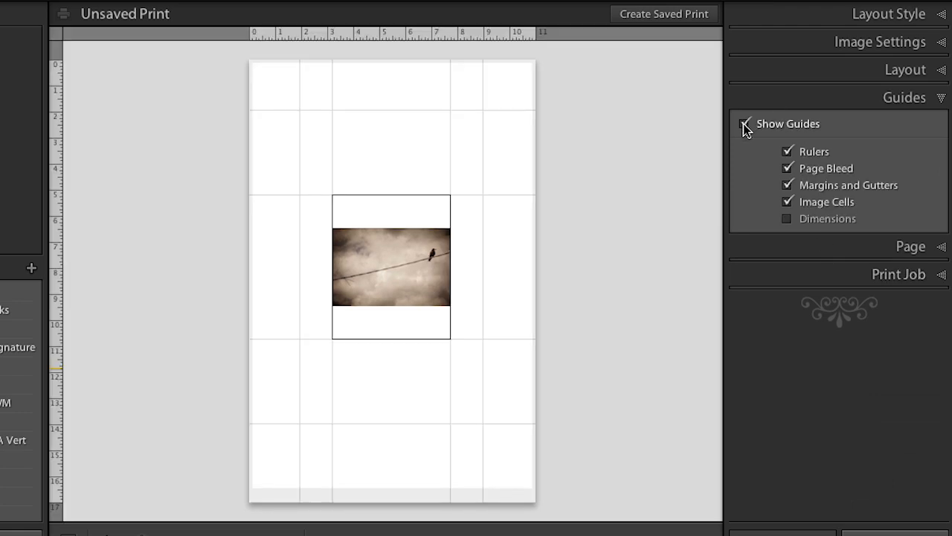
# - Set the left, right and top margins to 0.13 in, the bottom to 0.56 in, and the cell to 15.19 in high by 10.01 in wide
pyautogui.click(775, 70)
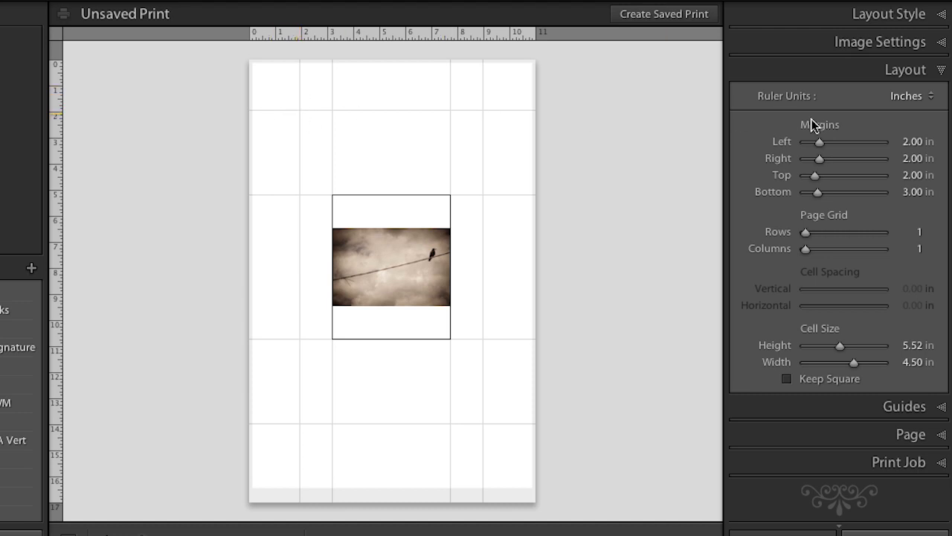
pyautogui.moveTo(820, 142); pyautogui.dragTo(767, 201)
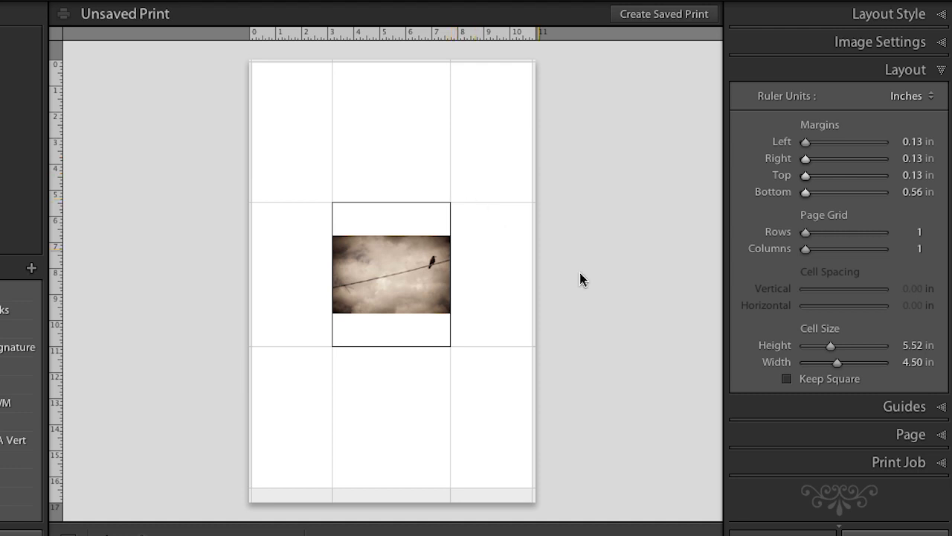
pyautogui.moveTo(831, 344); pyautogui.dragTo(879, 364)
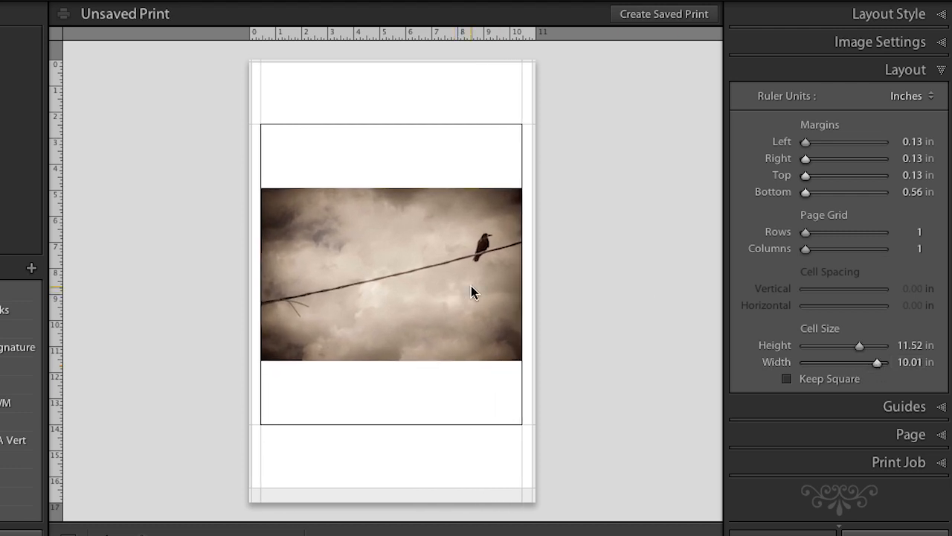
pyautogui.moveTo(857, 345); pyautogui.dragTo(874, 345)
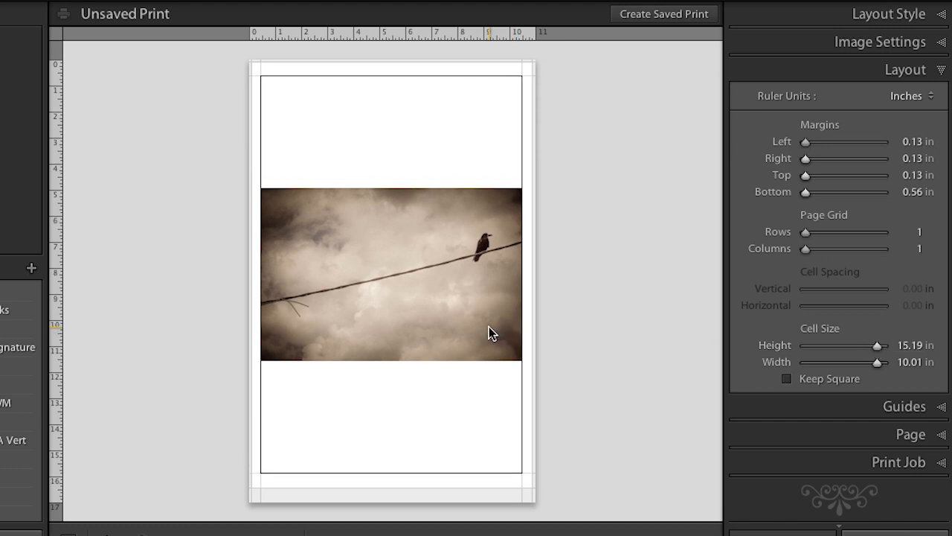
# - Turn on Rotate to Fit in the image settings, toggling it off and on to compare the photo's orientation
pyautogui.click(796, 37)
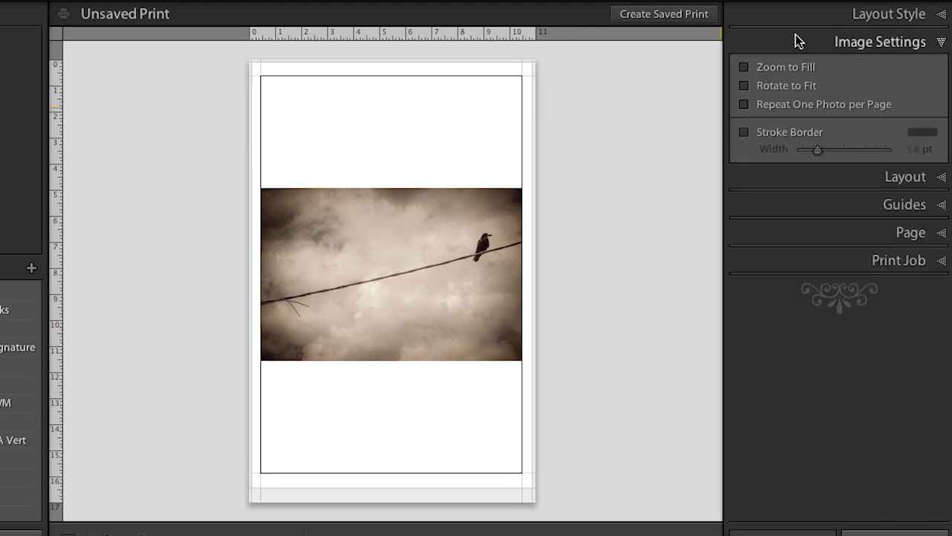
pyautogui.click(744, 85)
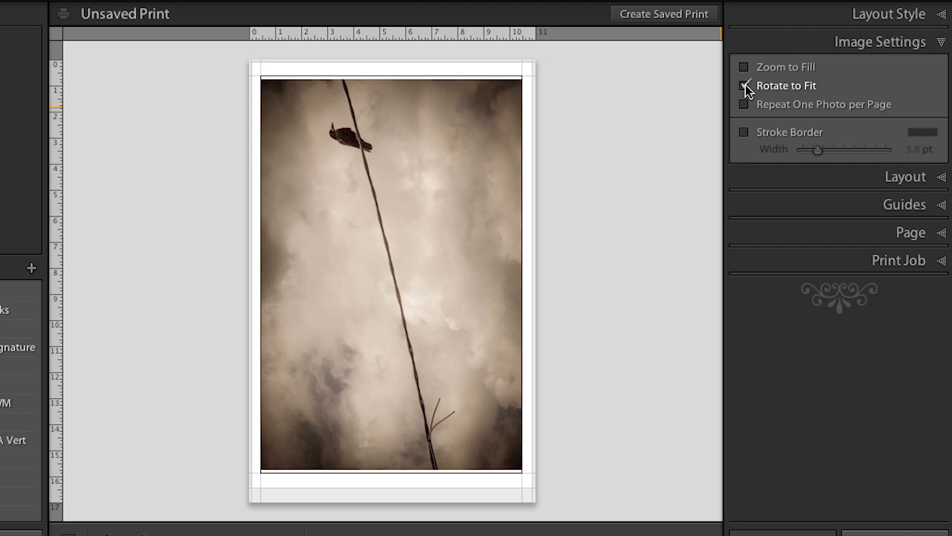
pyautogui.click(745, 87)
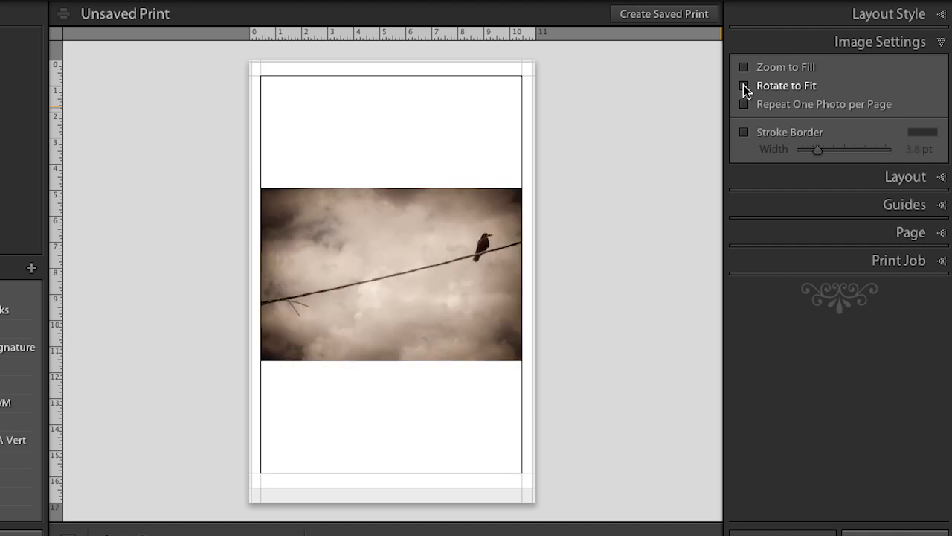
pyautogui.click(745, 86)
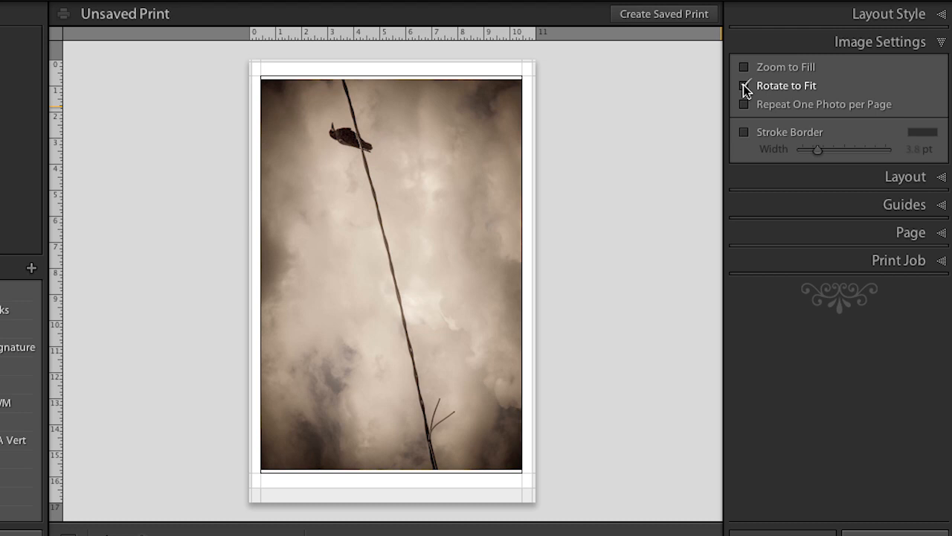
# - Set the page grid to 6 rows and 6 columns and turn on Keep Square for the cells
pyautogui.click(772, 174)
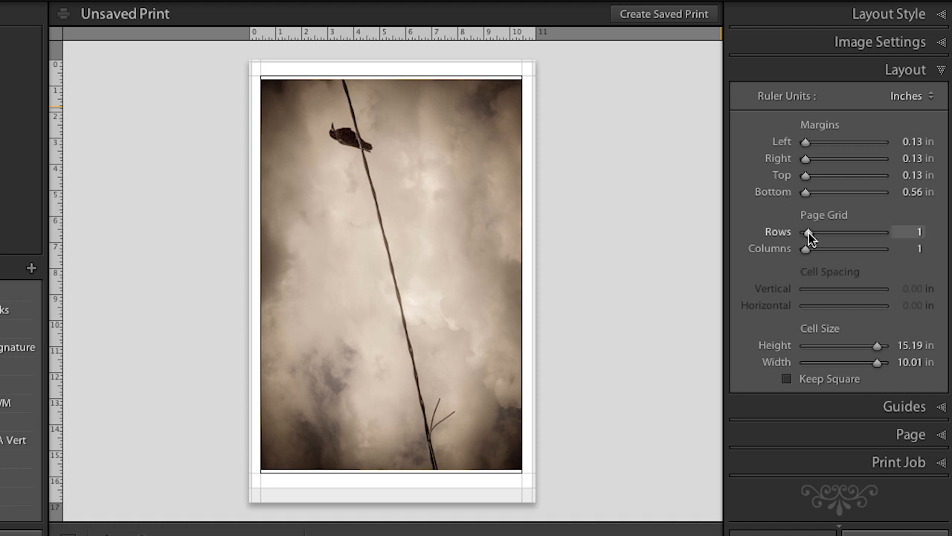
pyautogui.moveTo(810, 235); pyautogui.dragTo(813, 253)
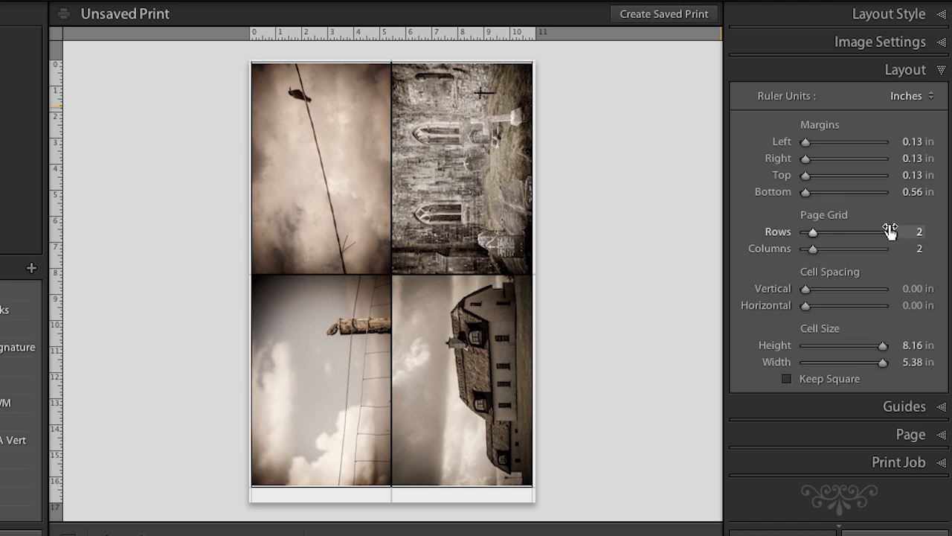
pyautogui.moveTo(811, 232); pyautogui.dragTo(835, 253)
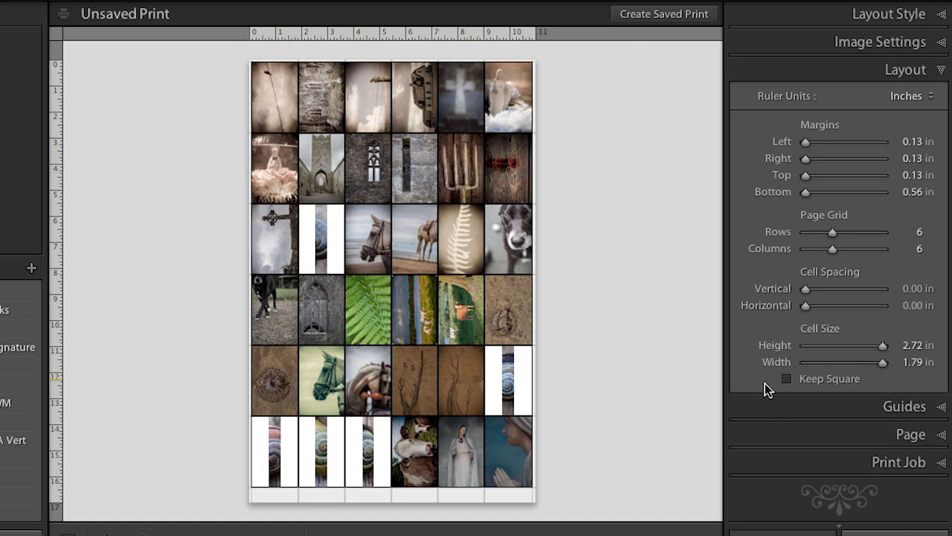
pyautogui.click(787, 380)
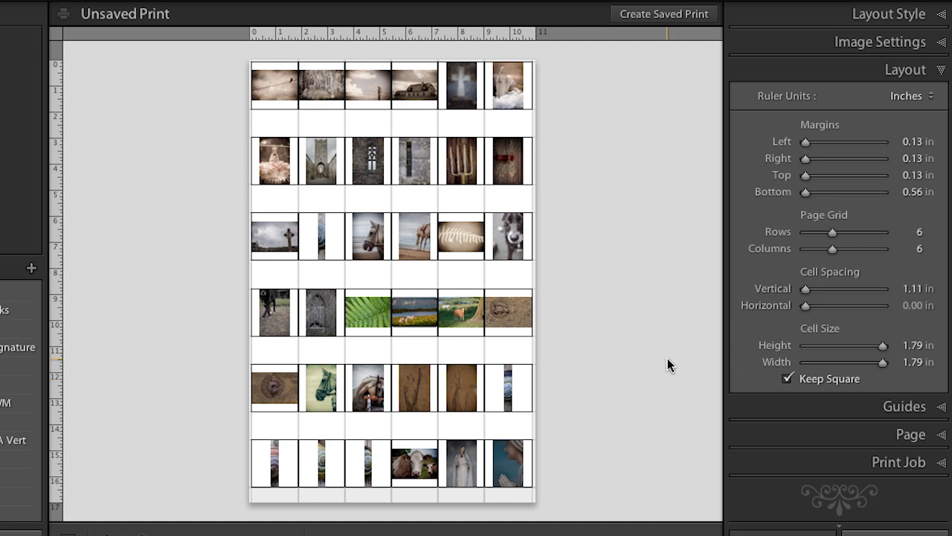
# - Turn off Show Guides and set the cell spacing to 1.22 in vertical and 0.10 in horizontal
pyautogui.click(805, 407)
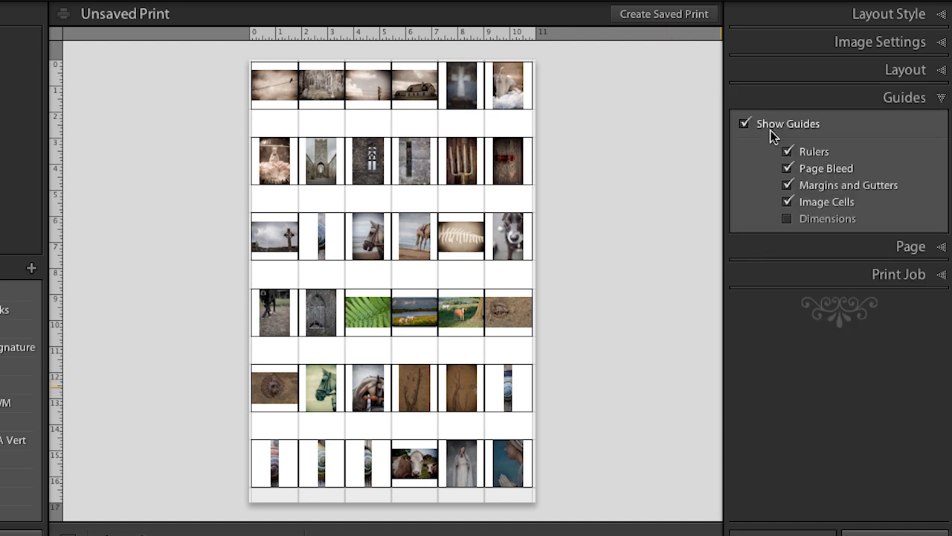
pyautogui.click(745, 124)
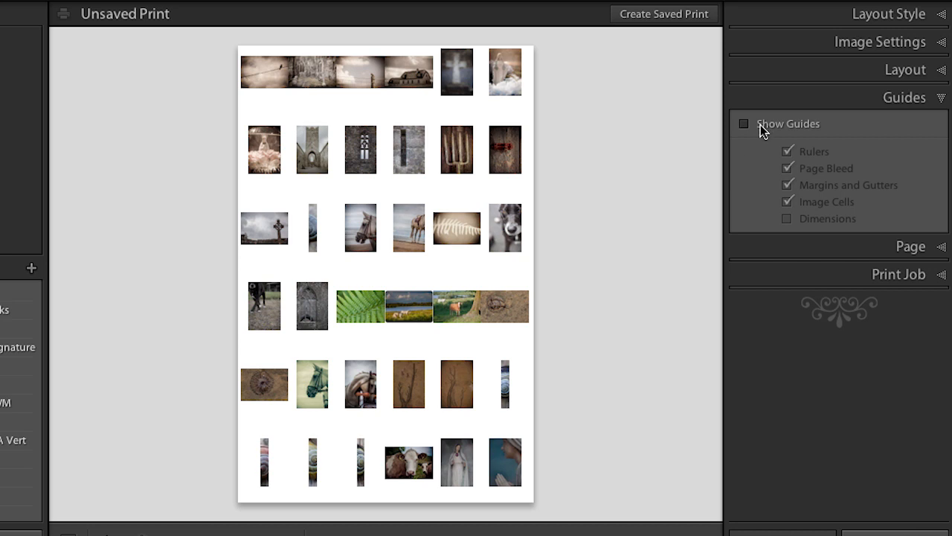
pyautogui.click(795, 70)
pyautogui.moveTo(804, 290); pyautogui.dragTo(811, 308)
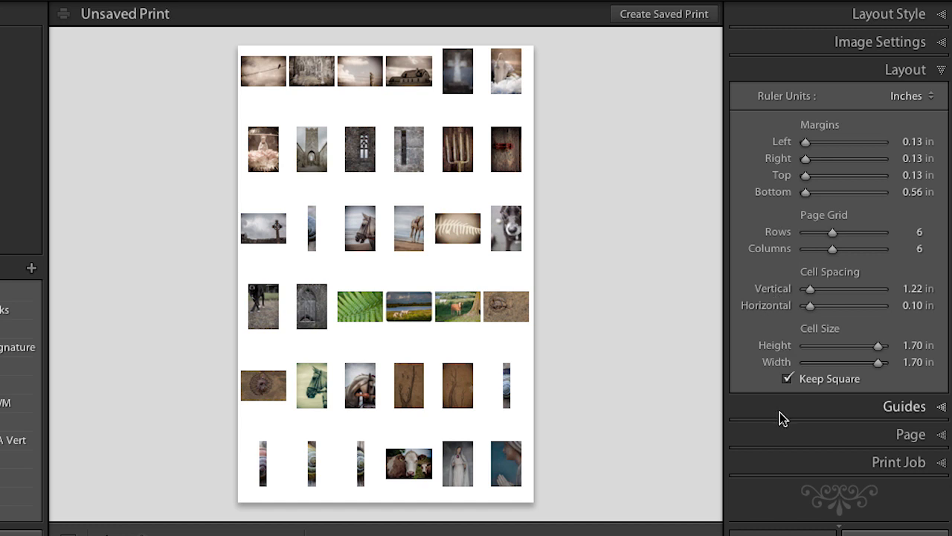
# - Turn on Photo Info under the photos and set it to All Info
pyautogui.click(851, 439)
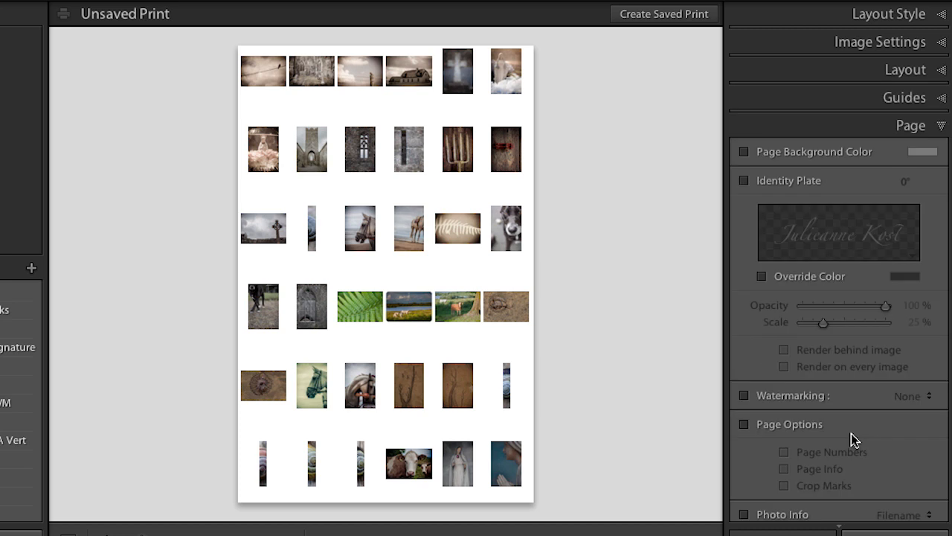
pyautogui.scroll(-3, 855, 420)
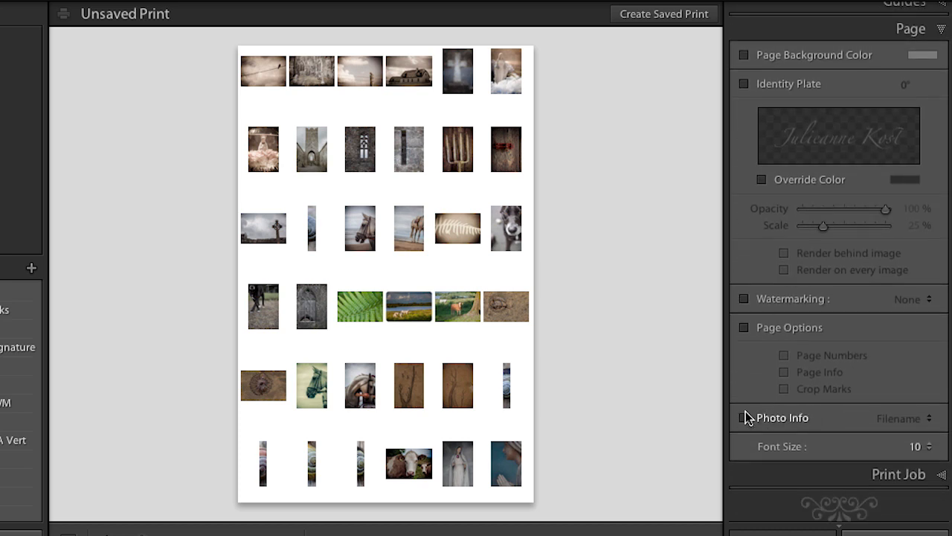
pyautogui.click(745, 418)
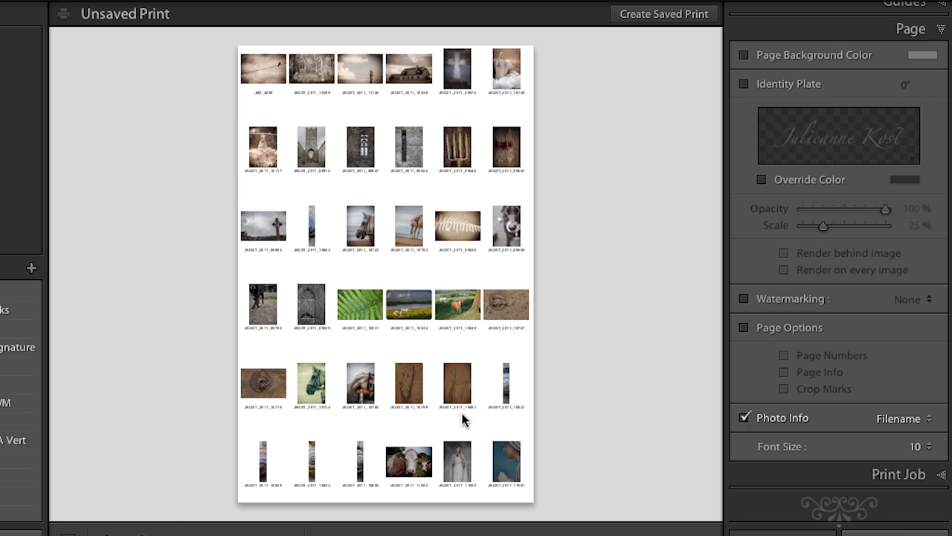
pyautogui.click(899, 418)
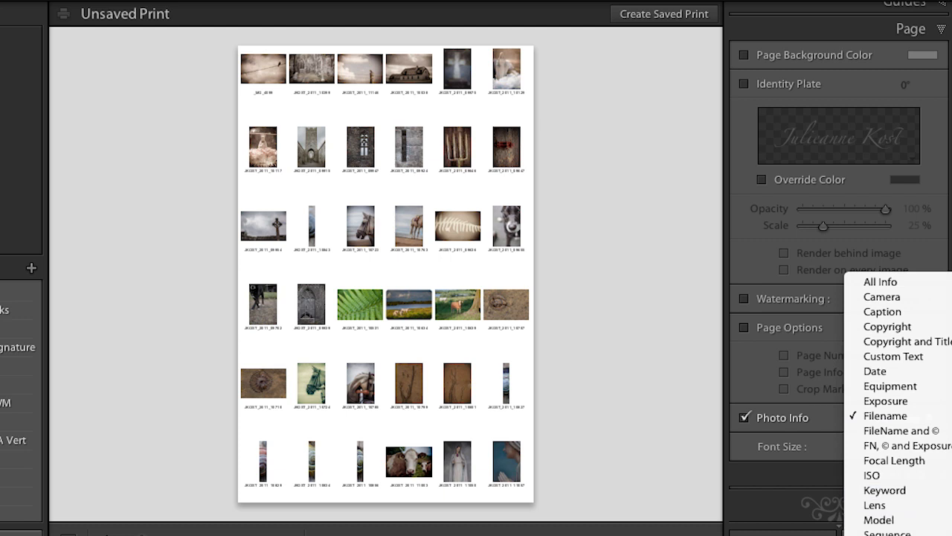
pyautogui.click(895, 282)
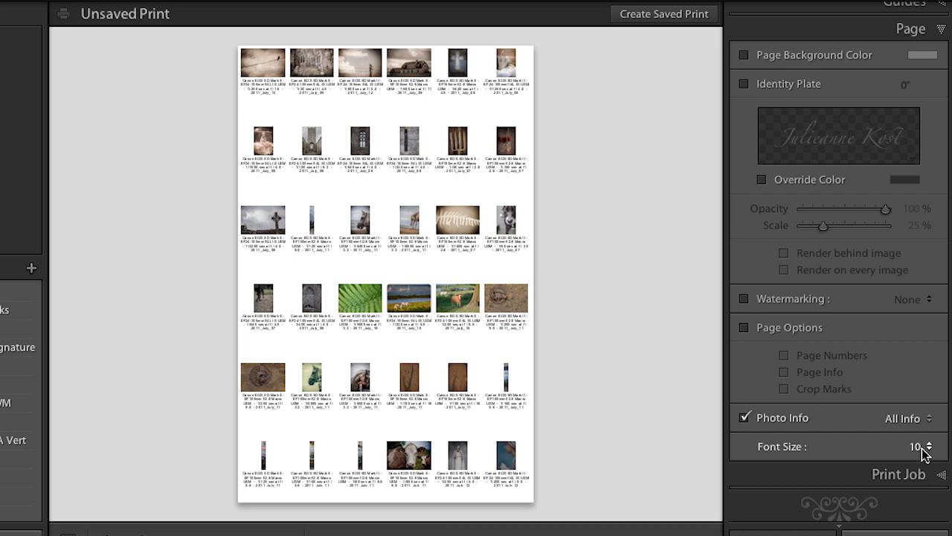
# - Turn on Page Options with Page Numbers and Page Info, and try Crop Marks before turning them off again
pyautogui.click(744, 328)
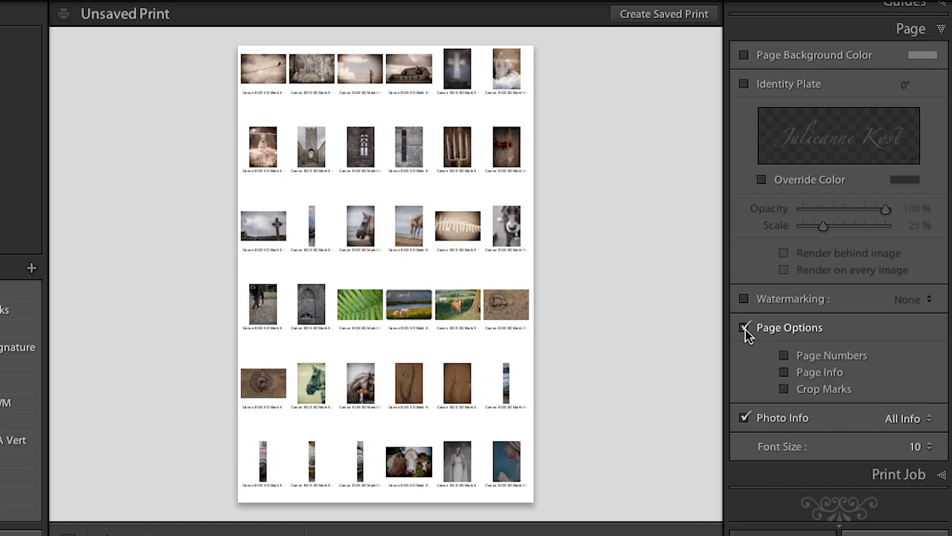
pyautogui.click(785, 356)
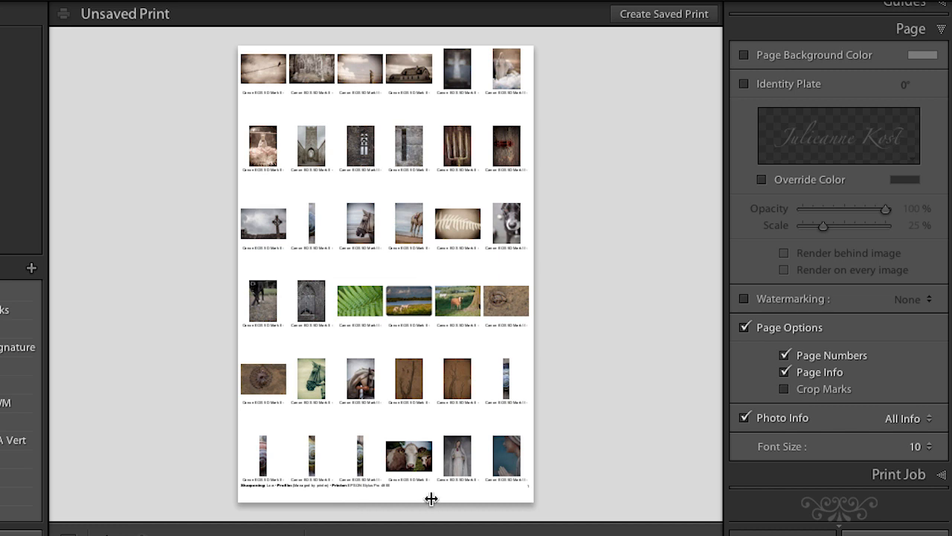
pyautogui.click(784, 393)
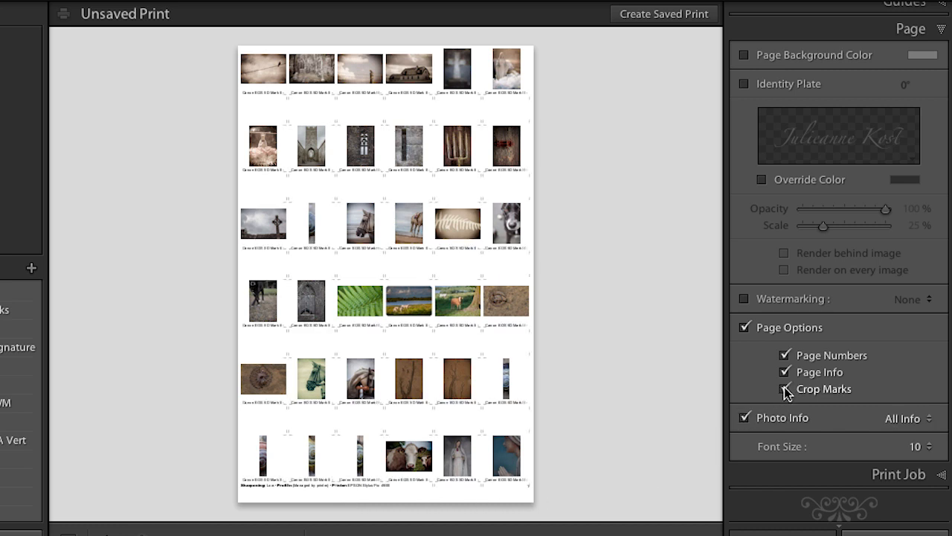
pyautogui.click(785, 387)
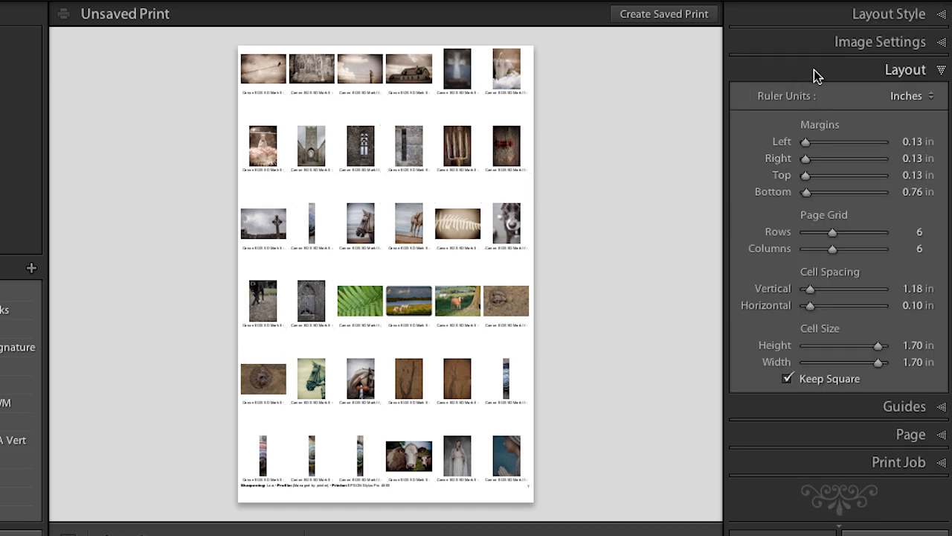
# - Set the page grid to 3 rows and 2 columns, and switch the layout style to Picture Package
pyautogui.moveTo(824, 232)
pyautogui.mouseDown()
pyautogui.moveTo(823, 249)
pyautogui.moveTo(812, 251)
pyautogui.moveTo(817, 235)
pyautogui.mouseUp()
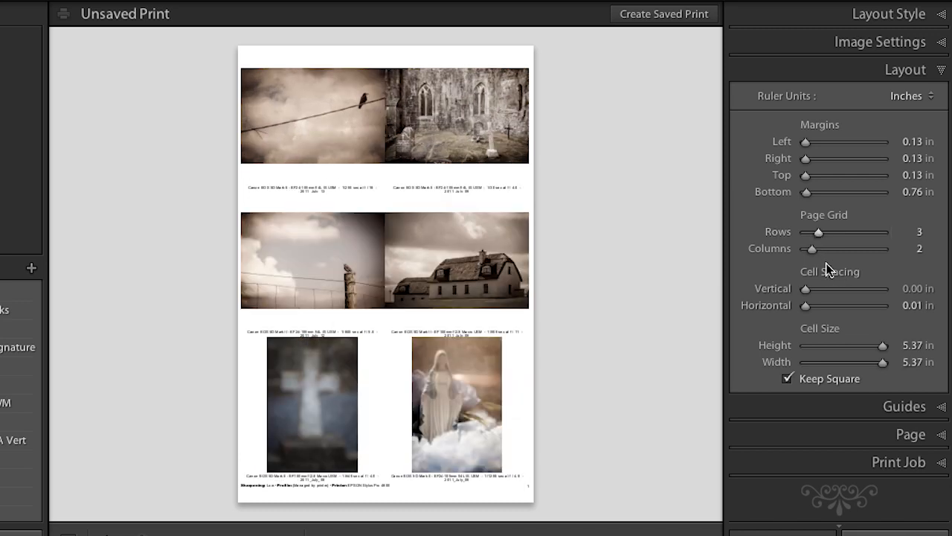
pyautogui.click(835, 18)
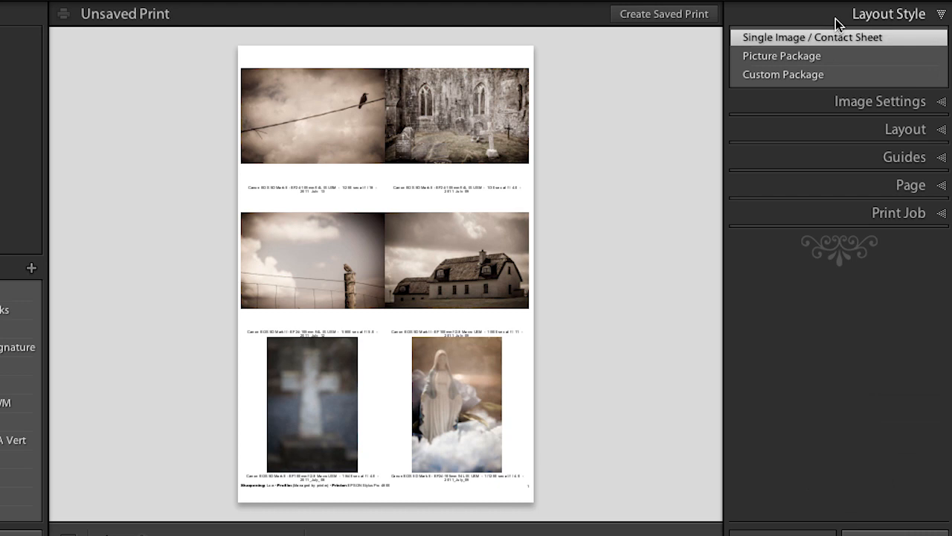
pyautogui.click(809, 58)
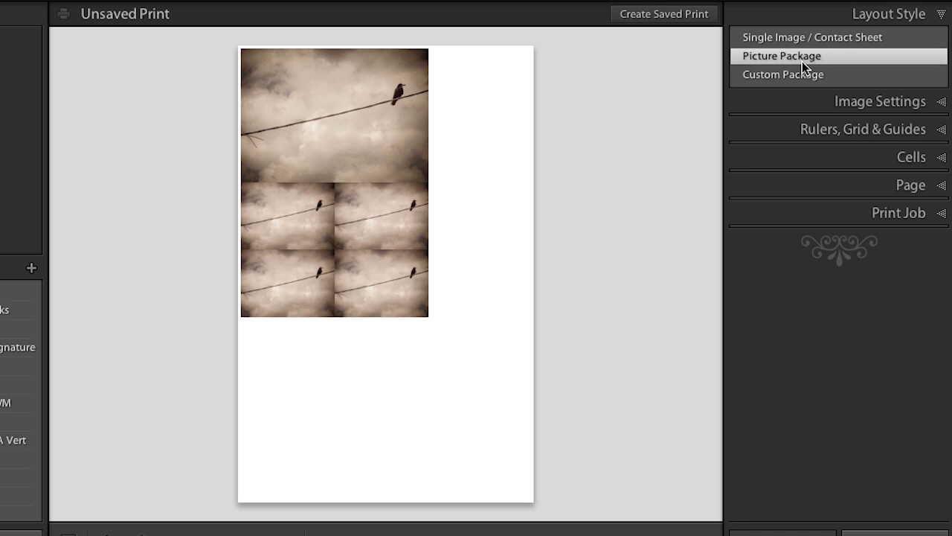
# - Add five 2 × 2.5 cells and one 3 × 7 cell to the picture package
pyautogui.click(828, 153)
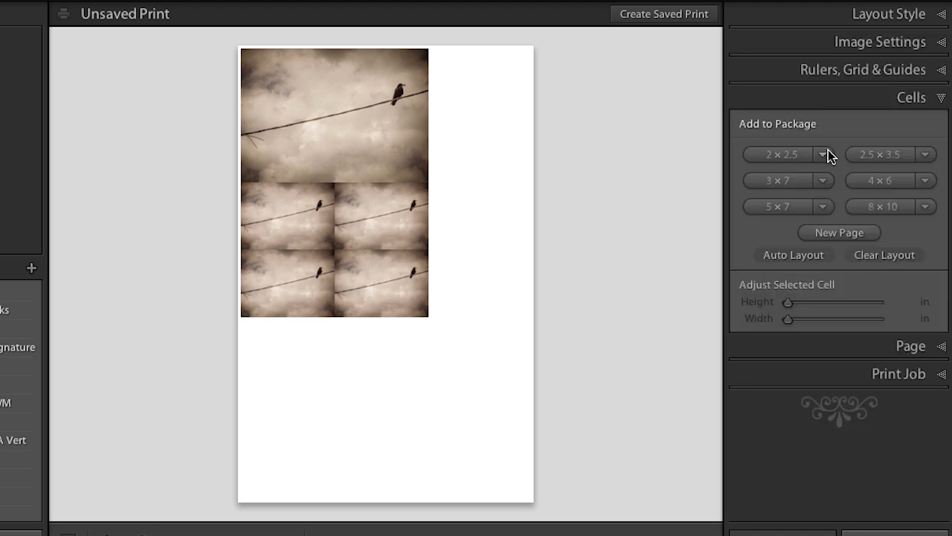
pyautogui.doubleClick(778, 154)
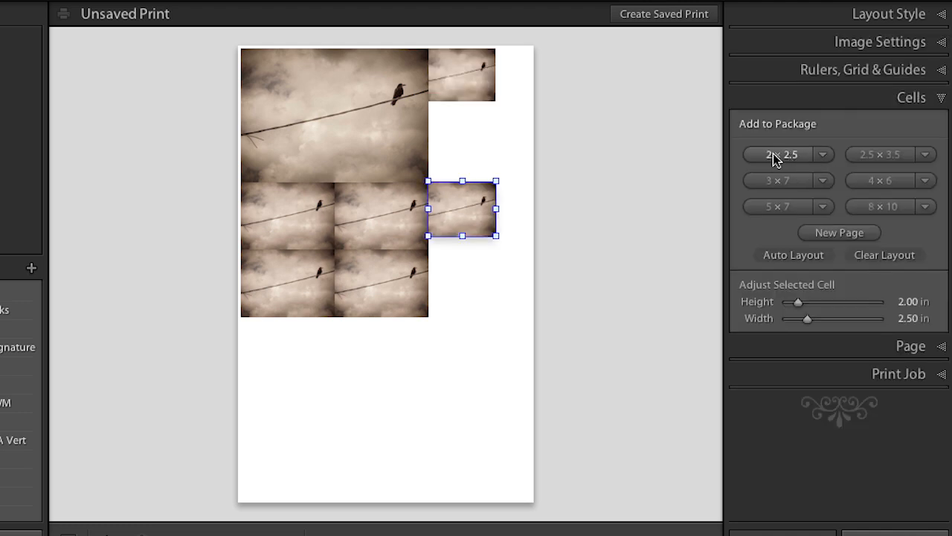
pyautogui.click(774, 156)
pyautogui.click(773, 156)
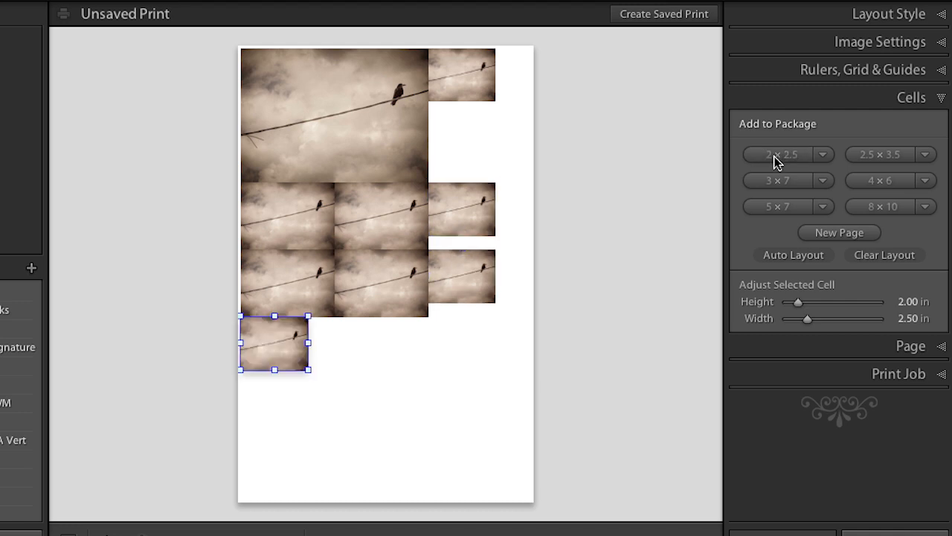
pyautogui.click(776, 158)
pyautogui.click(778, 182)
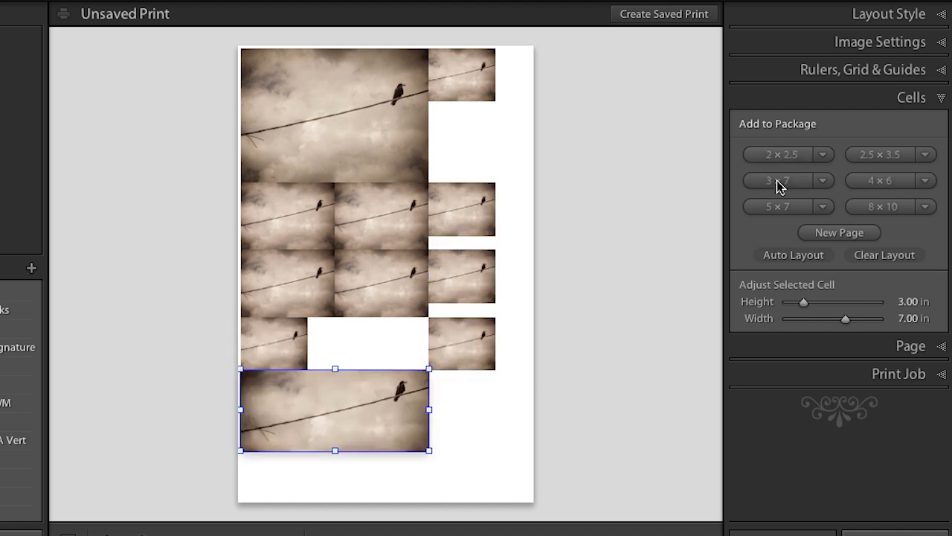
# - Change the 3 × 7 cell preset to 5 × 7, then check the custom size option without adding a size
pyautogui.click(823, 182)
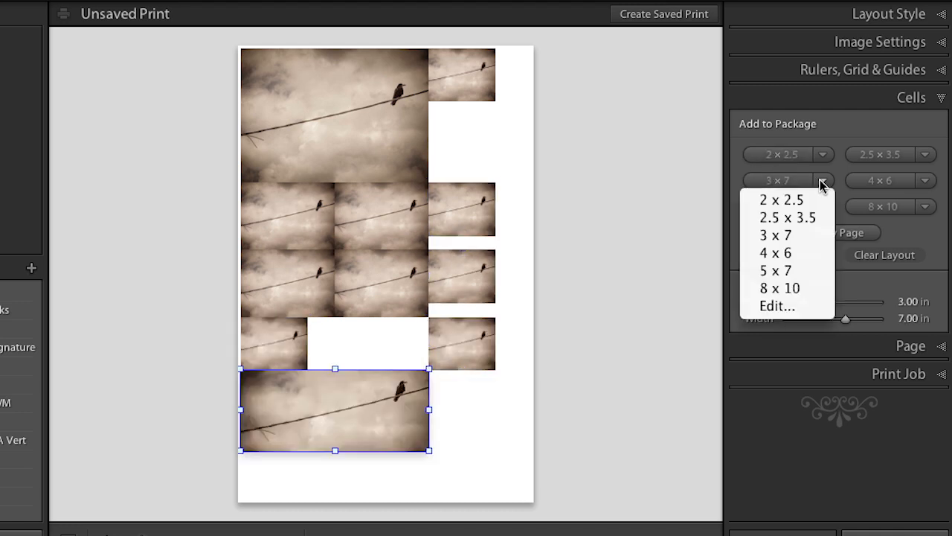
pyautogui.click(802, 272)
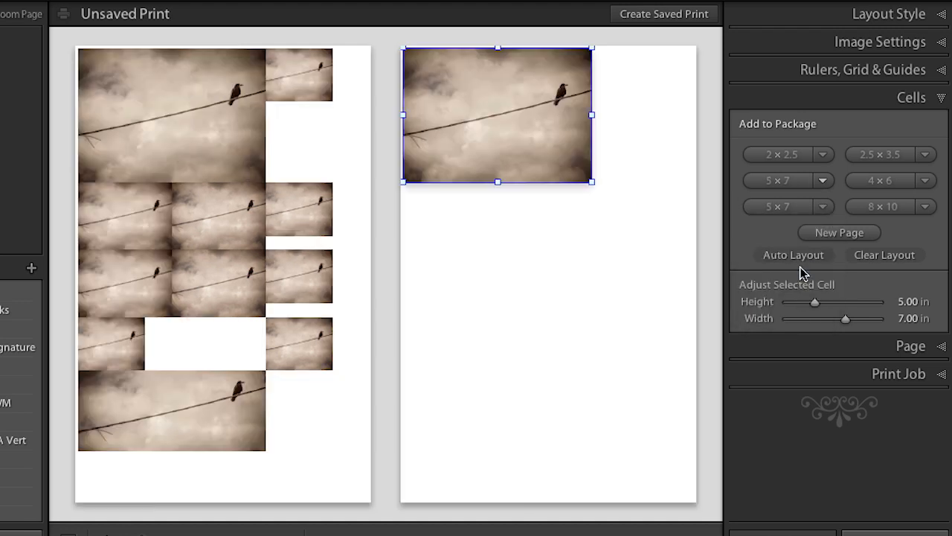
pyautogui.click(823, 181)
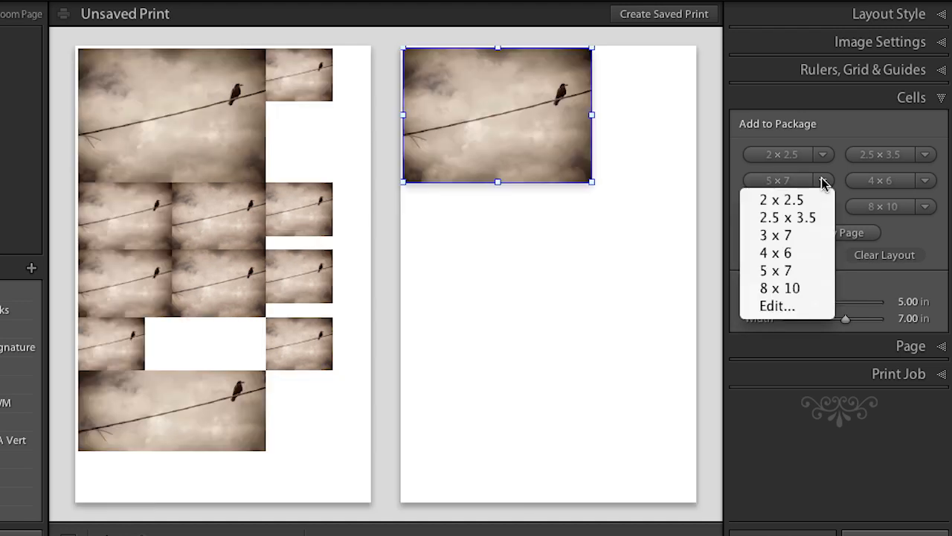
pyautogui.click(813, 311)
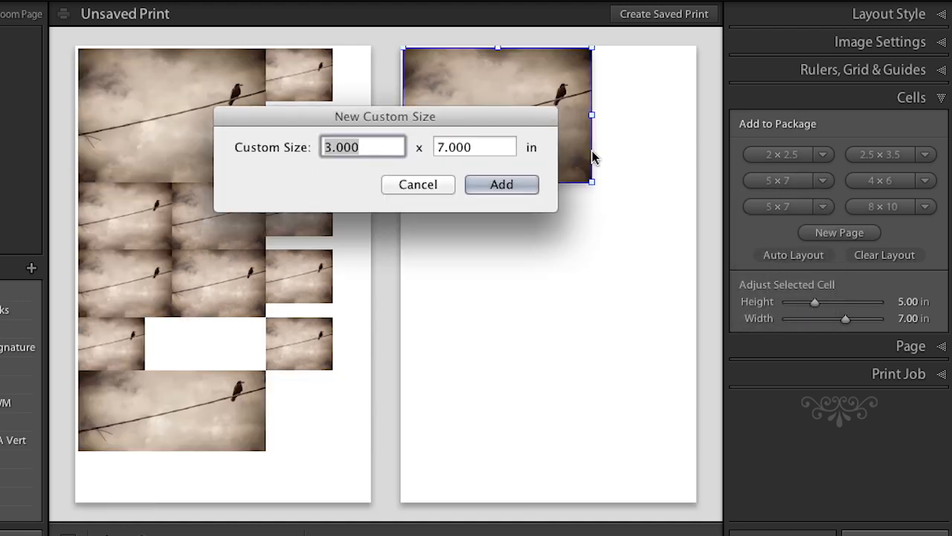
pyautogui.click(416, 187)
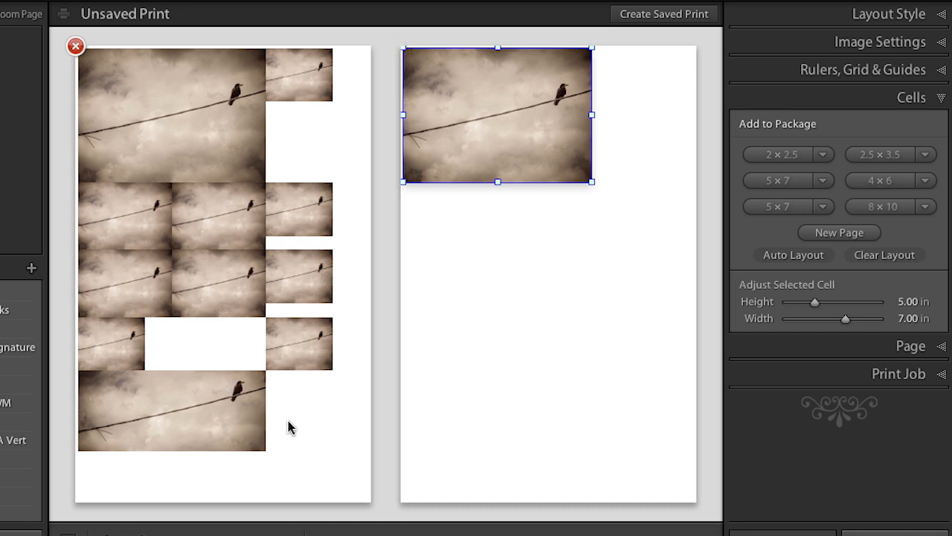
# - Add two more 5 × 7 cells to the second page, then delete that page
pyautogui.click(802, 212)
pyautogui.click(799, 210)
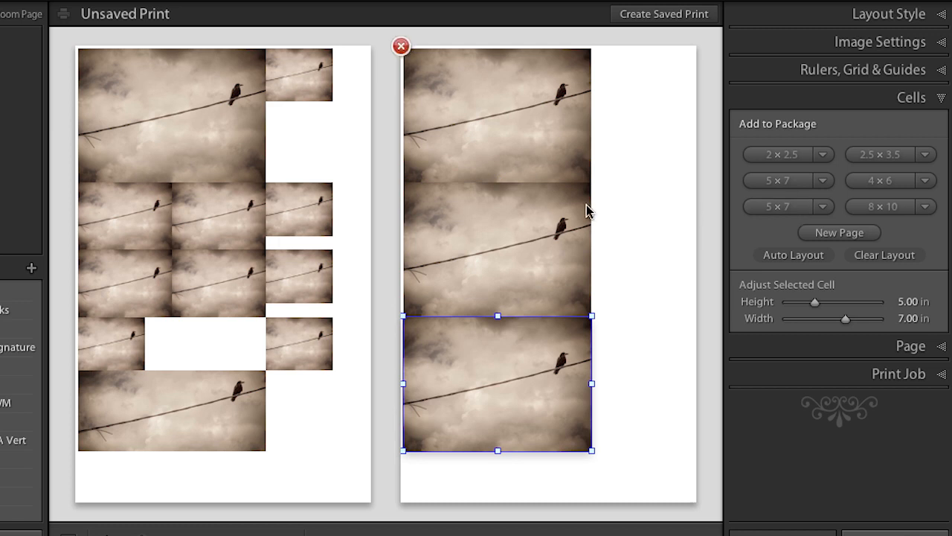
pyautogui.click(401, 47)
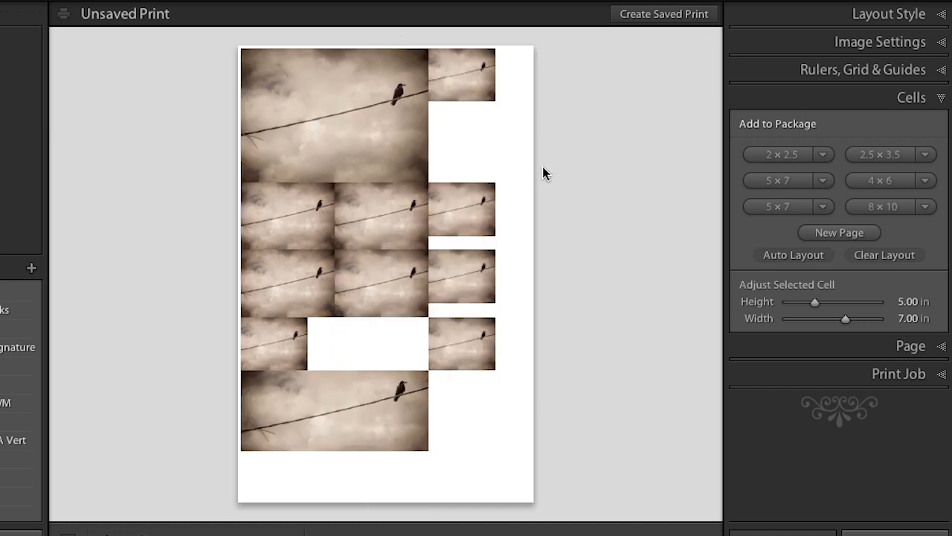
# - Stack the 2 × 2.5 cells in one column beside the larger cells, and move the 3 × 7 cell up against the cells above it
pyautogui.moveTo(461, 199); pyautogui.dragTo(462, 117)
pyautogui.moveTo(475, 288); pyautogui.dragTo(474, 193)
pyautogui.click(469, 350)
pyautogui.moveTo(469, 350); pyautogui.dragTo(474, 249)
pyautogui.moveTo(290, 344); pyautogui.dragTo(477, 299)
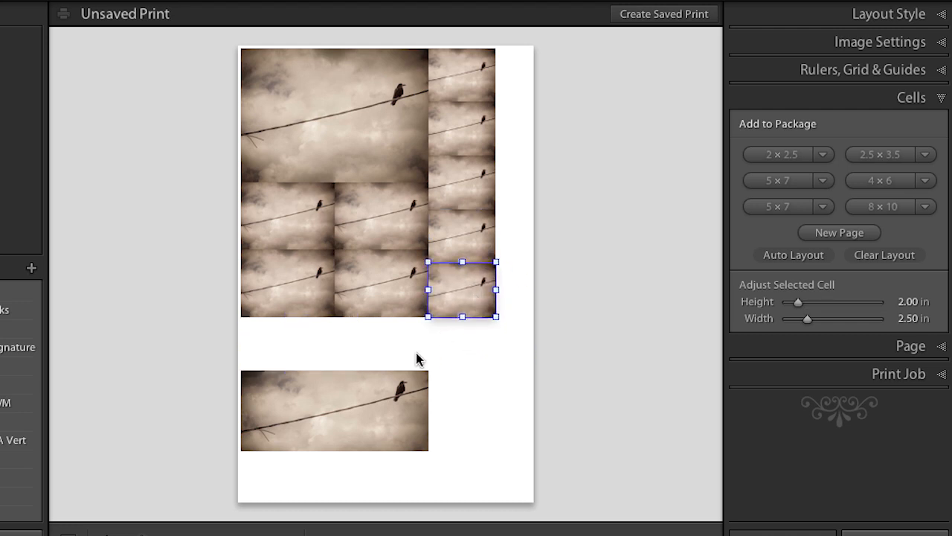
pyautogui.moveTo(351, 409); pyautogui.dragTo(353, 357)
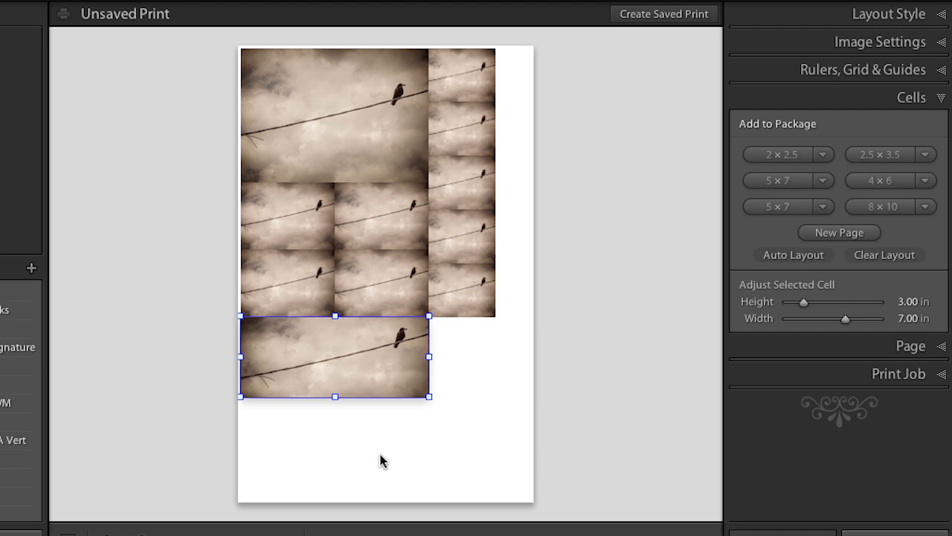
# - Switch the layout style to Custom Package and move the small cell down over the large cell's lower-right corner
pyautogui.click(824, 22)
pyautogui.click(824, 74)
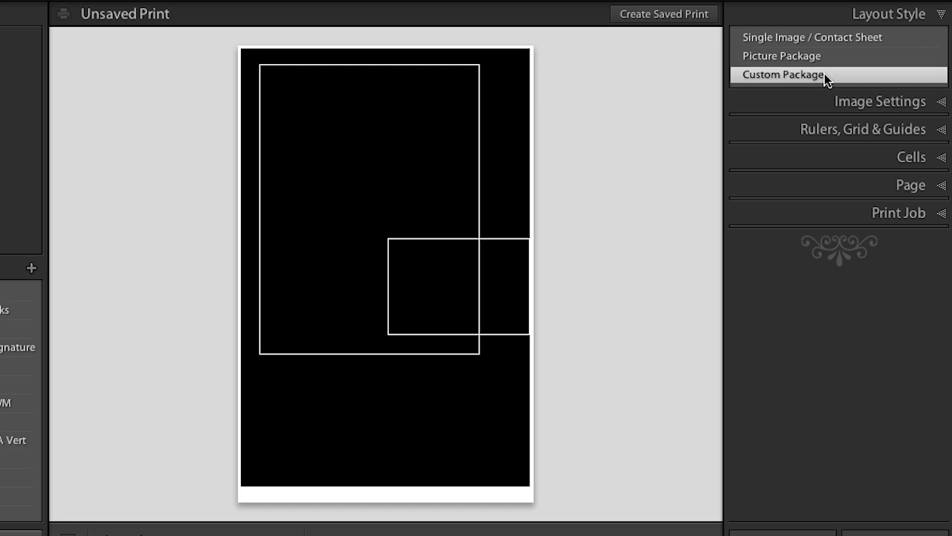
pyautogui.click(802, 157)
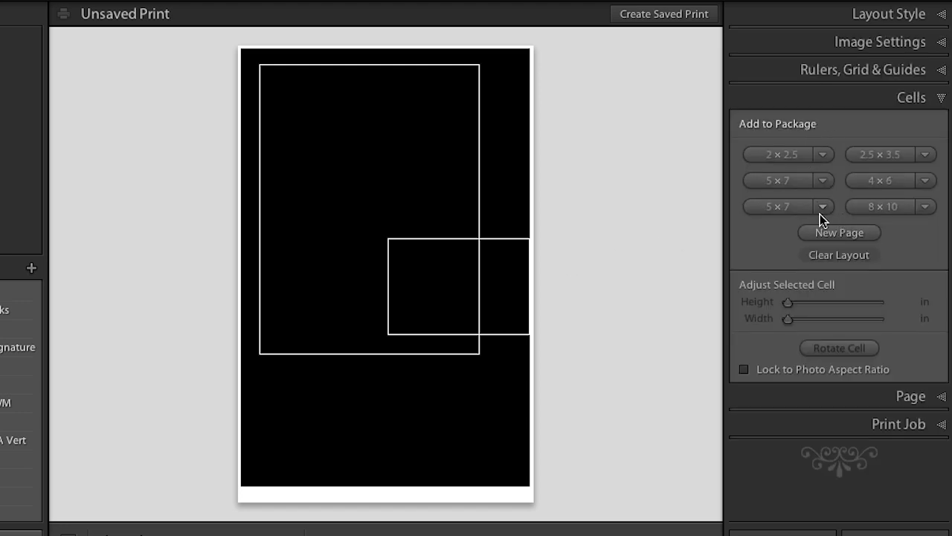
pyautogui.moveTo(495, 276); pyautogui.dragTo(471, 348)
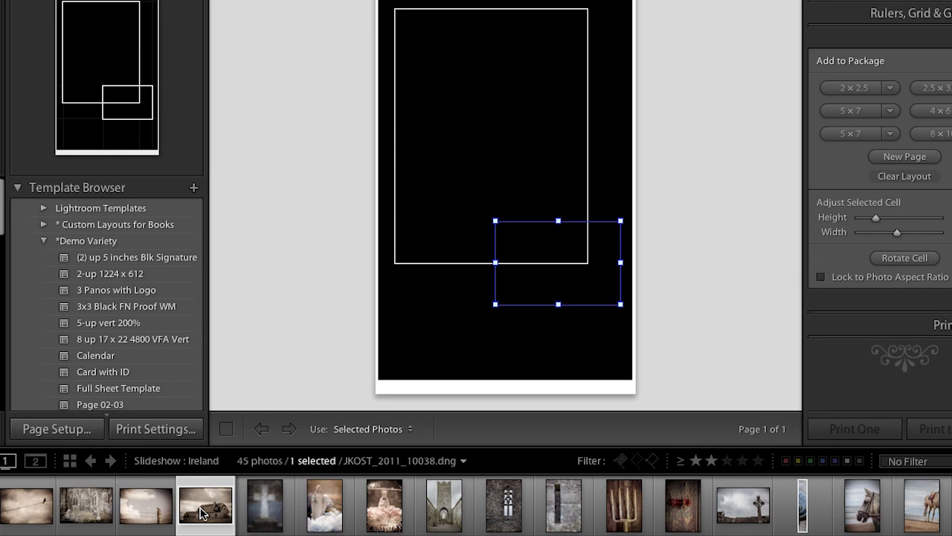
# - Place the farmhouse photo in the small cell and the photo of the bird on a fence post in the large cell
pyautogui.moveTo(201, 512); pyautogui.dragTo(558, 262)
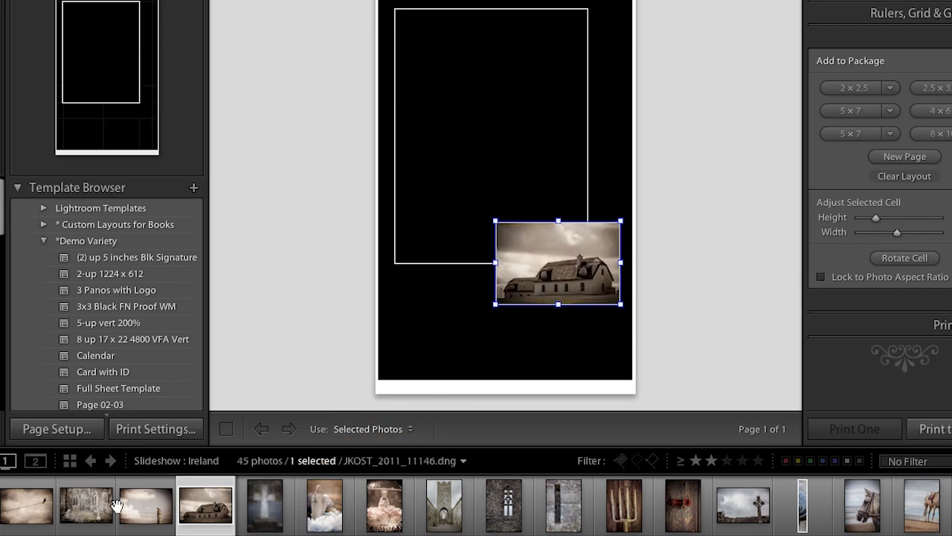
pyautogui.click(143, 508)
pyautogui.moveTo(143, 508); pyautogui.dragTo(453, 163)
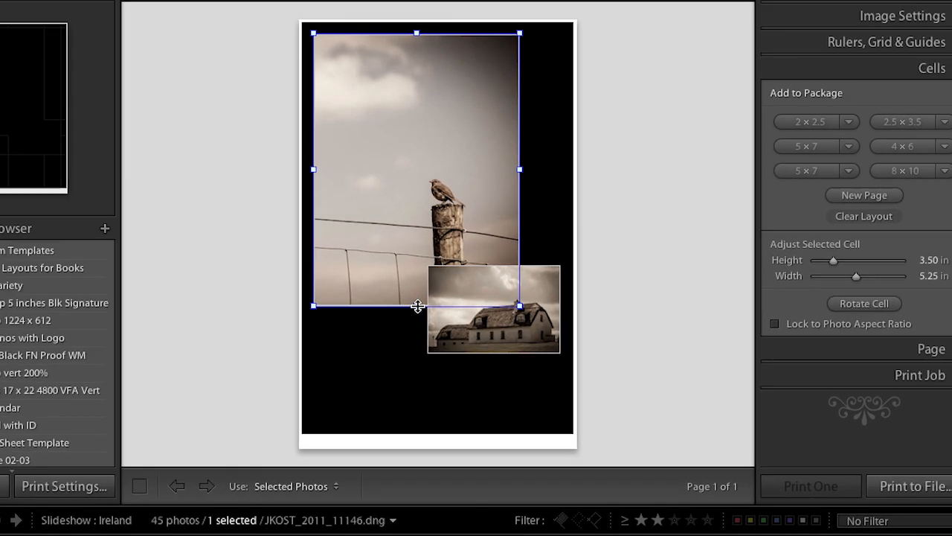
# - Stretch the bird photo's cell taller, then turn on Lock to Photo Aspect Ratio
pyautogui.moveTo(484, 260); pyautogui.dragTo(492, 344)
pyautogui.moveTo(354, 447); pyautogui.dragTo(354, 439)
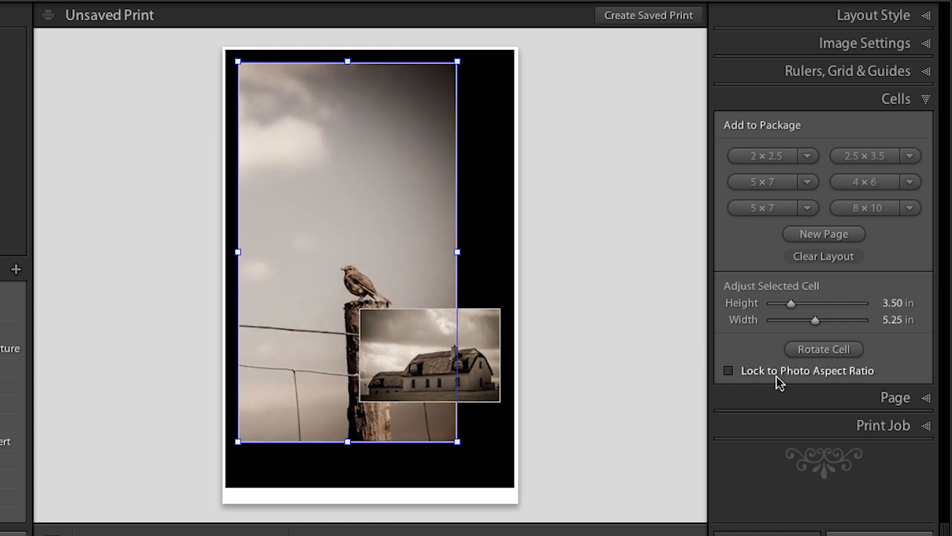
pyautogui.click(729, 372)
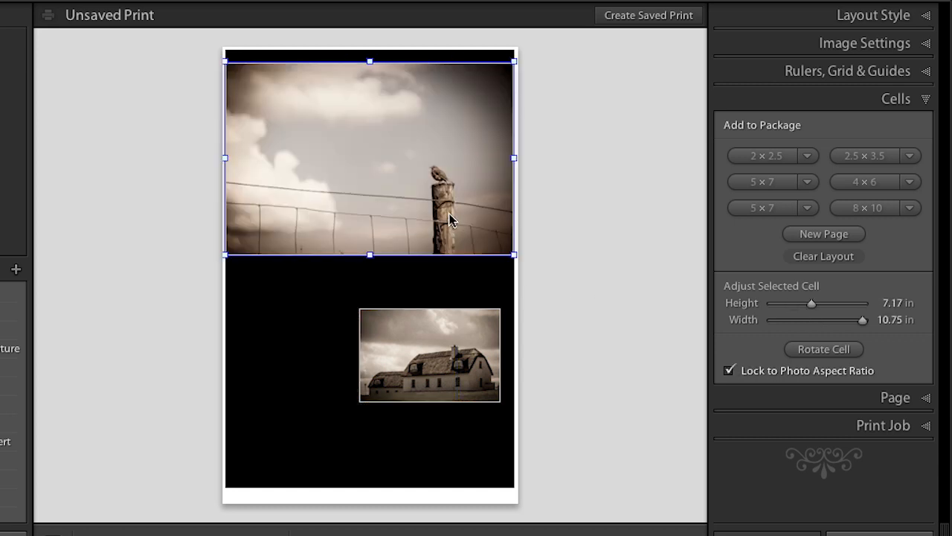
# - Shrink the bird photo's cell to about 6.38 × 9.56 in and arrange it with the farmhouse photo overlapping its upper edge
pyautogui.moveTo(448, 218); pyautogui.dragTo(449, 239)
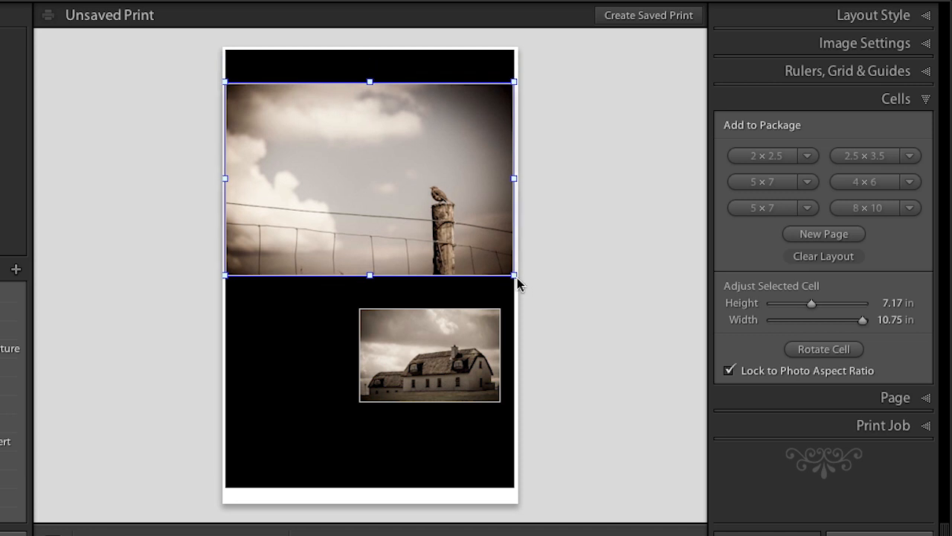
pyautogui.moveTo(514, 276); pyautogui.dragTo(482, 254)
pyautogui.moveTo(356, 200); pyautogui.dragTo(346, 165)
pyautogui.click(424, 346)
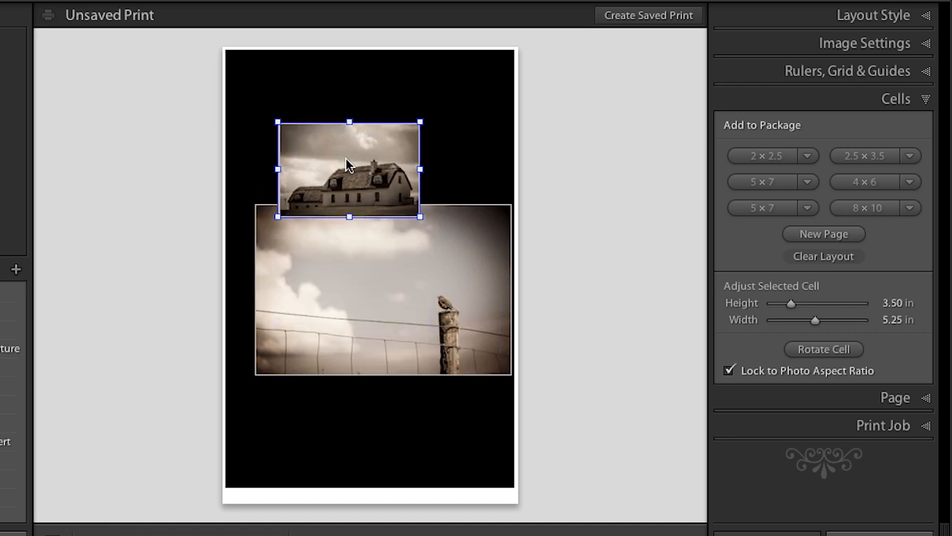
# - Send the farmhouse cell to the back, behind the bird photo, and review the other stacking options
pyautogui.rightClick(345, 164)
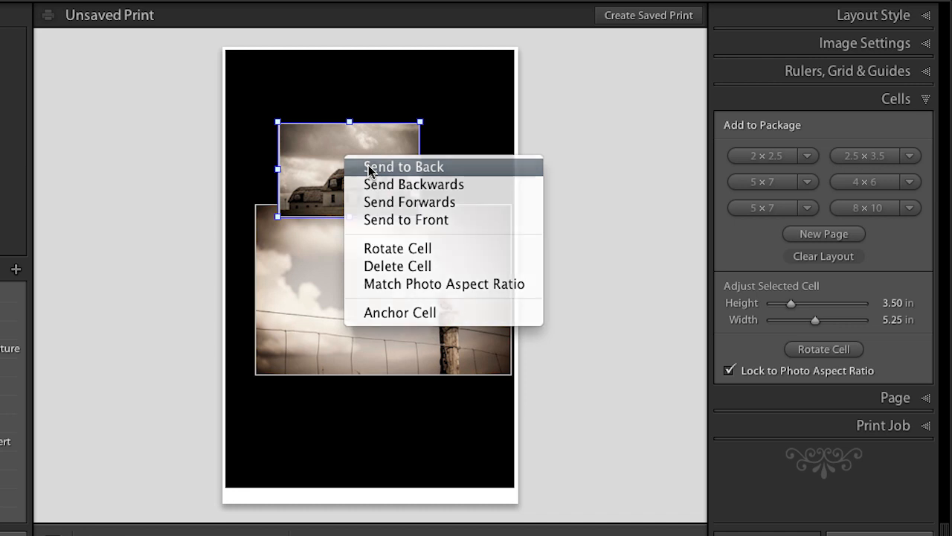
pyautogui.click(372, 168)
pyautogui.moveTo(372, 171); pyautogui.dragTo(377, 185)
pyautogui.rightClick(370, 176)
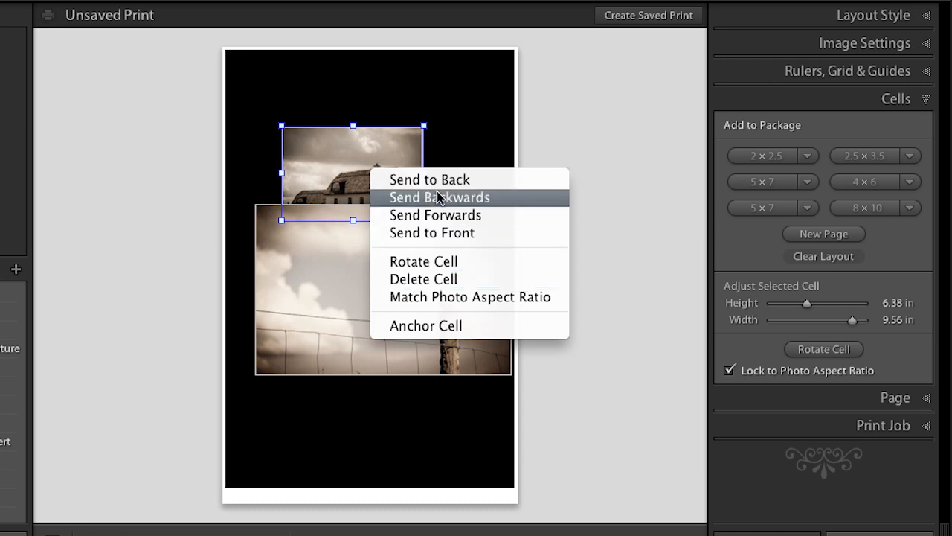
pyautogui.click(455, 136)
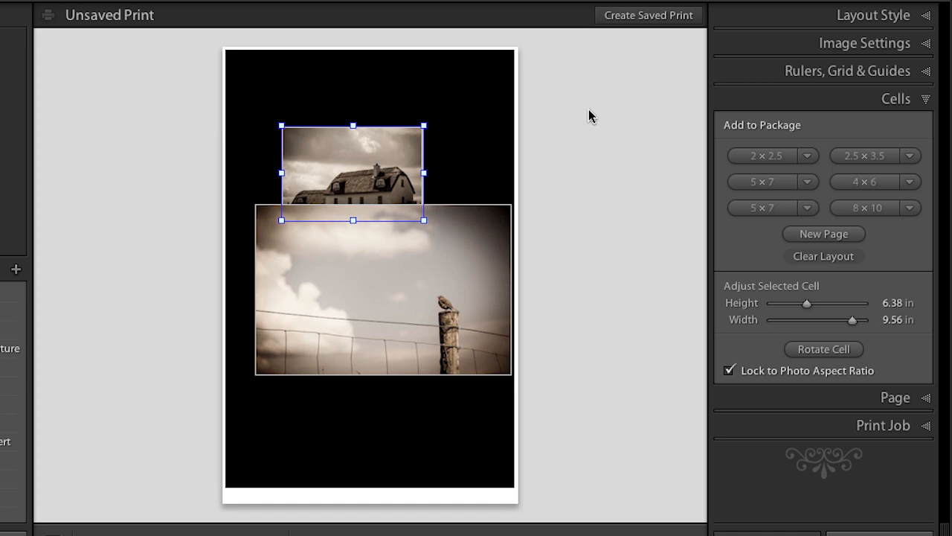
# - Turn the page background color off and back on
pyautogui.click(810, 399)
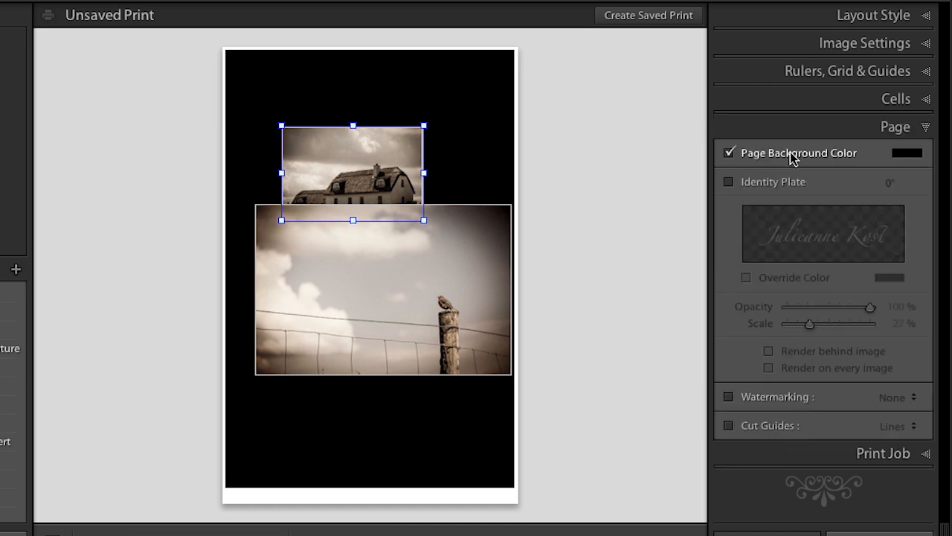
pyautogui.click(730, 157)
pyautogui.click(730, 154)
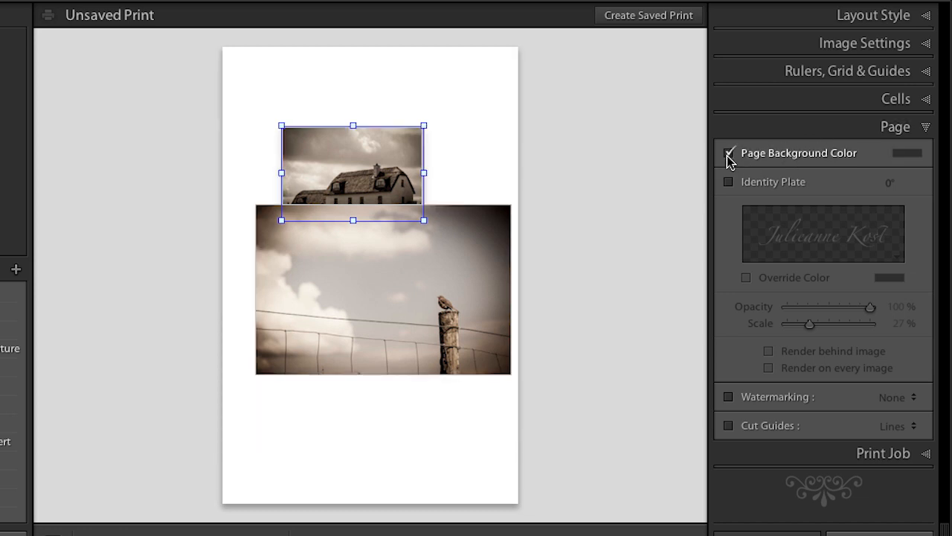
# - Try white and blue page backgrounds, then set the background color to dark green with H 134, S 82 and L 15
pyautogui.click(905, 156)
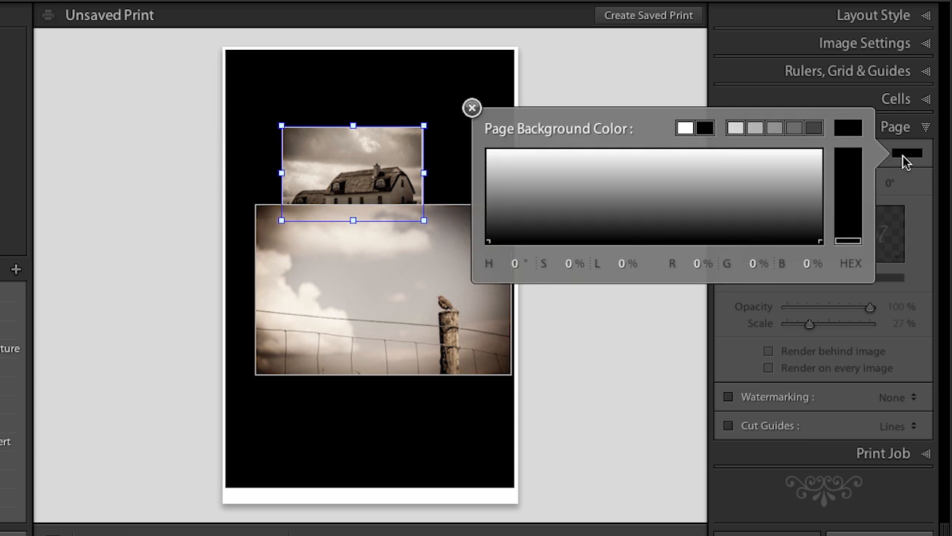
pyautogui.click(685, 128)
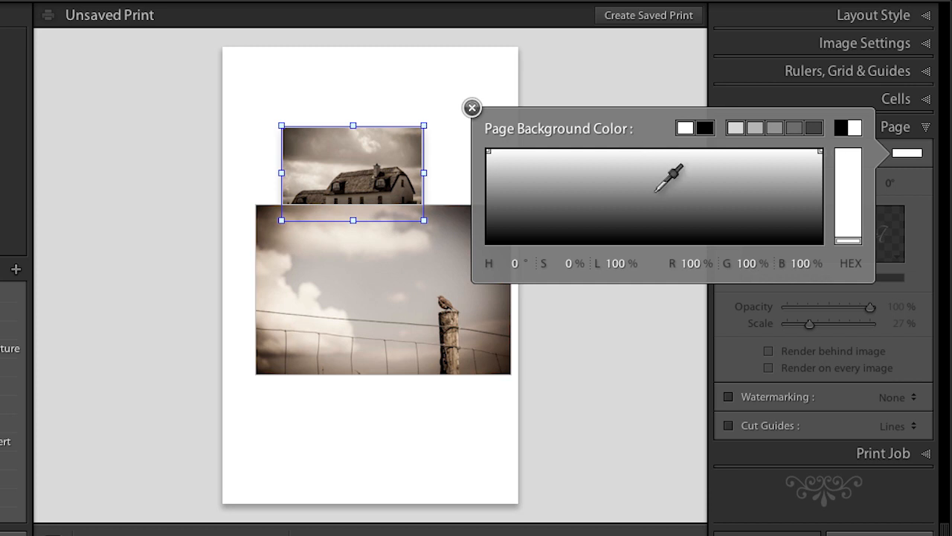
pyautogui.moveTo(665, 208)
pyautogui.mouseDown()
pyautogui.moveTo(663, 221)
pyautogui.moveTo(749, 210)
pyautogui.moveTo(599, 188)
pyautogui.moveTo(540, 205)
pyautogui.moveTo(610, 263)
pyautogui.moveTo(611, 216)
pyautogui.moveTo(709, 161)
pyautogui.moveTo(683, 196)
pyautogui.mouseUp()
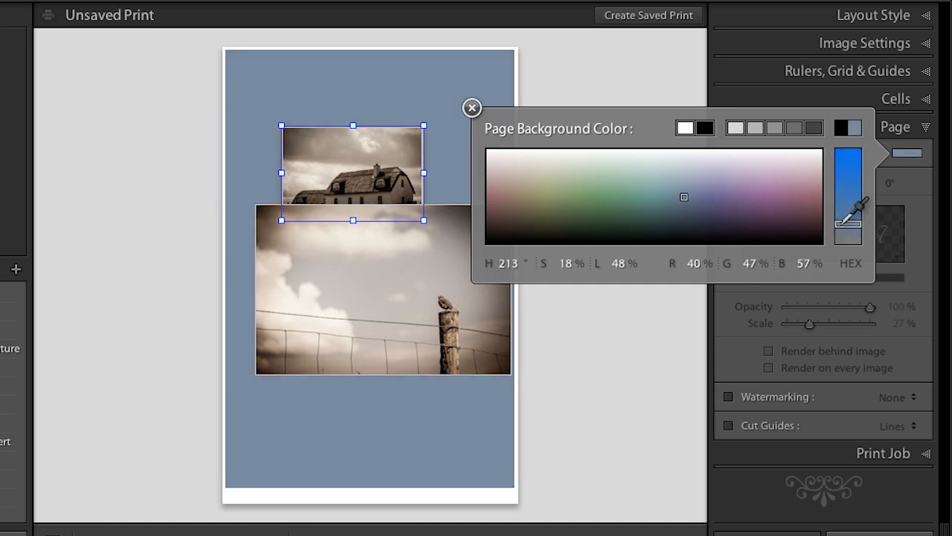
pyautogui.click(857, 208)
pyautogui.moveTo(857, 207); pyautogui.dragTo(857, 166)
pyautogui.moveTo(778, 193)
pyautogui.mouseDown()
pyautogui.moveTo(658, 207)
pyautogui.moveTo(616, 216)
pyautogui.moveTo(611, 228)
pyautogui.mouseUp()
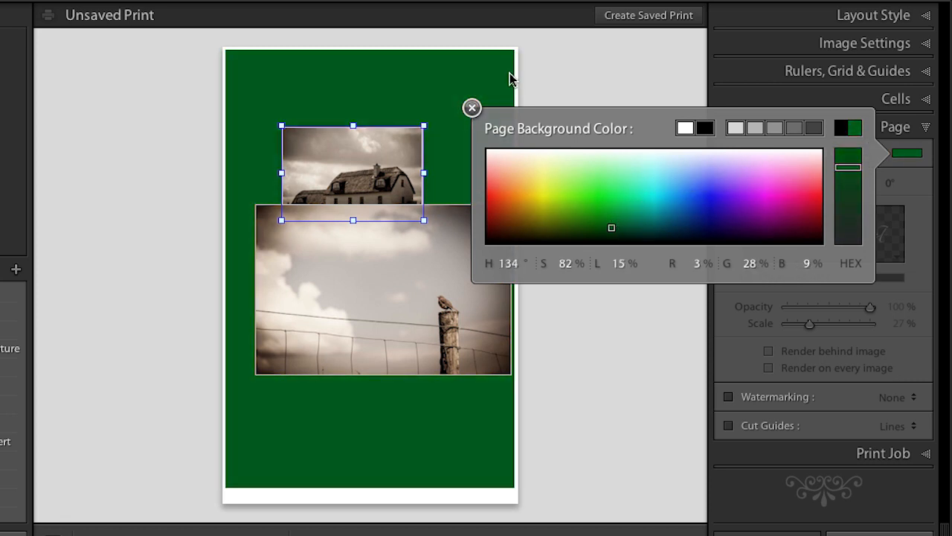
pyautogui.click(471, 108)
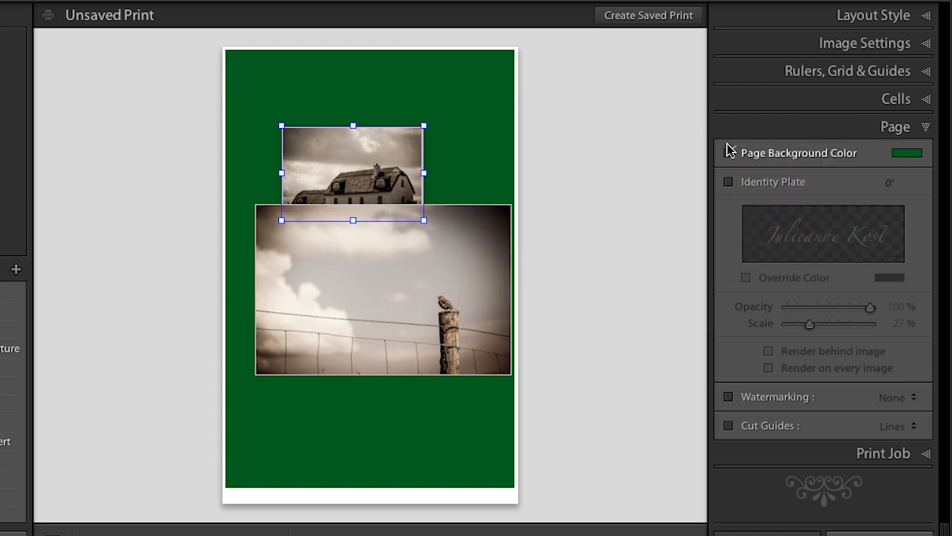
# - Turn off the page background color and turn on the Identity Plate
pyautogui.click(728, 153)
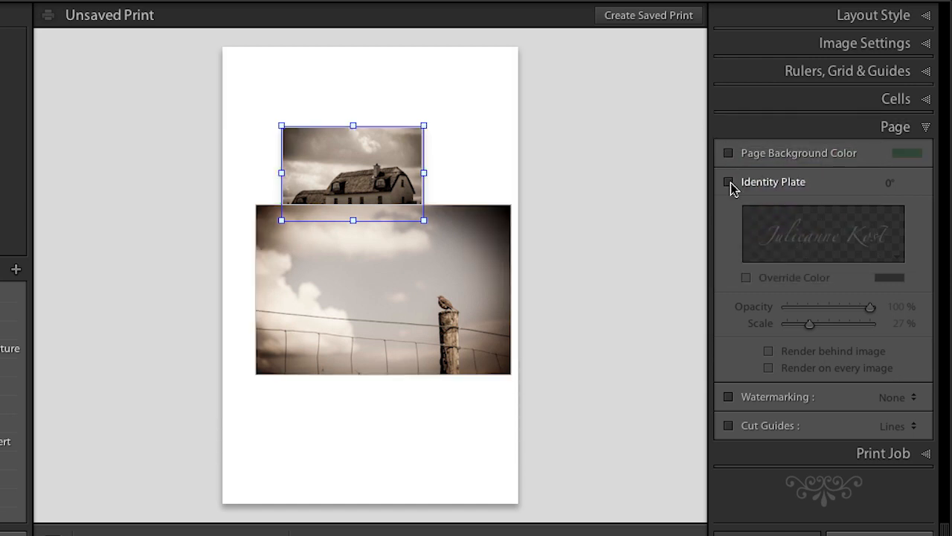
pyautogui.click(728, 181)
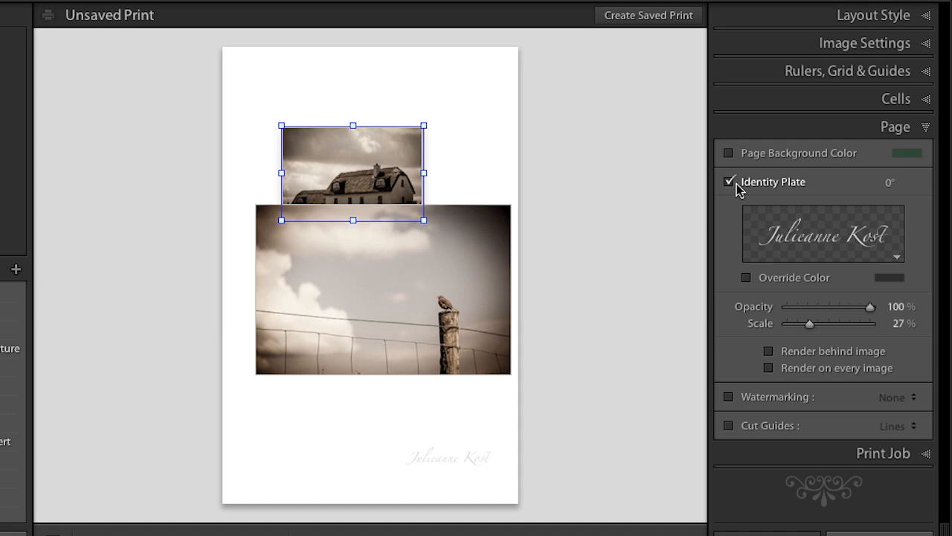
# - Open the Identity Plate for editing and switch it from styled text to a graphical identity plate
pyautogui.click(897, 262)
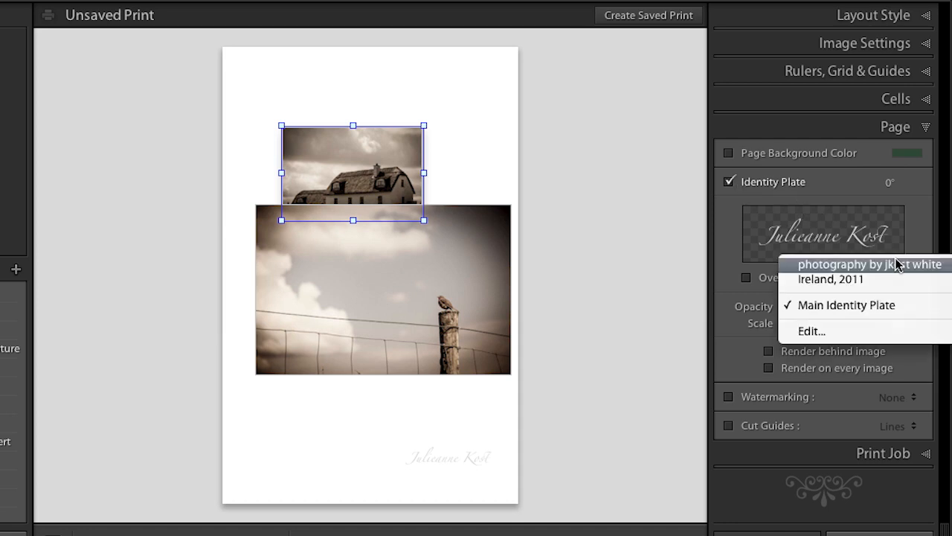
pyautogui.click(866, 339)
pyautogui.click(234, 165)
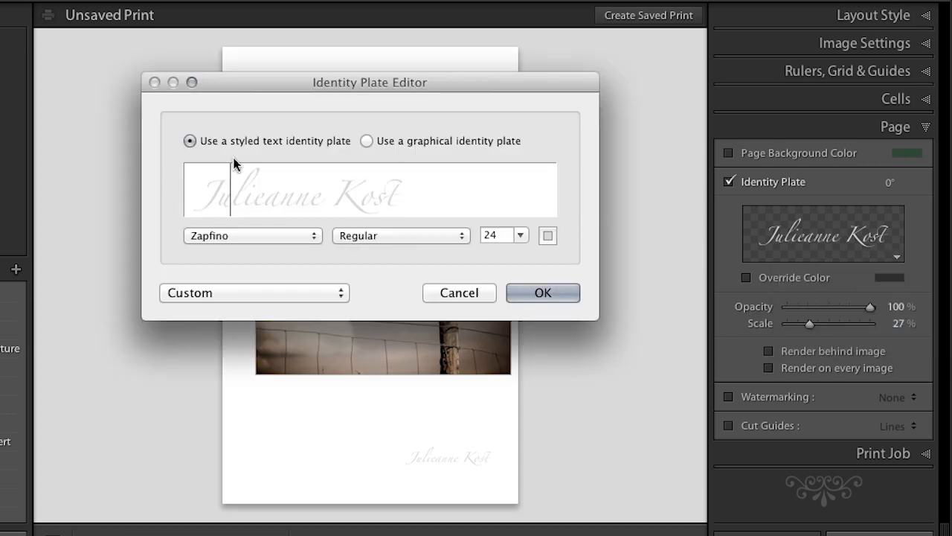
pyautogui.click(366, 141)
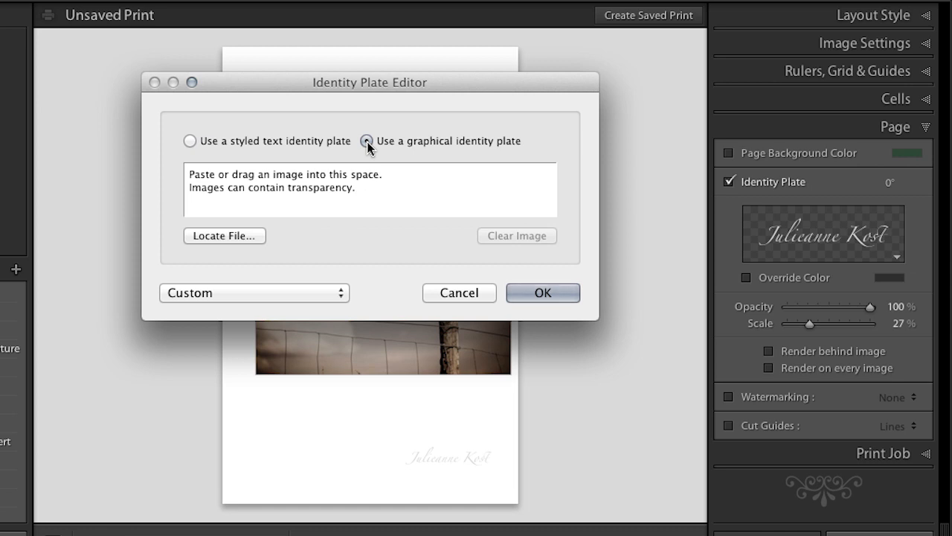
# - Load WatermarkWhite.psd from the Watermarks folder under Demo Files, Additional Content, as the identity plate graphic and apply it
pyautogui.click(236, 239)
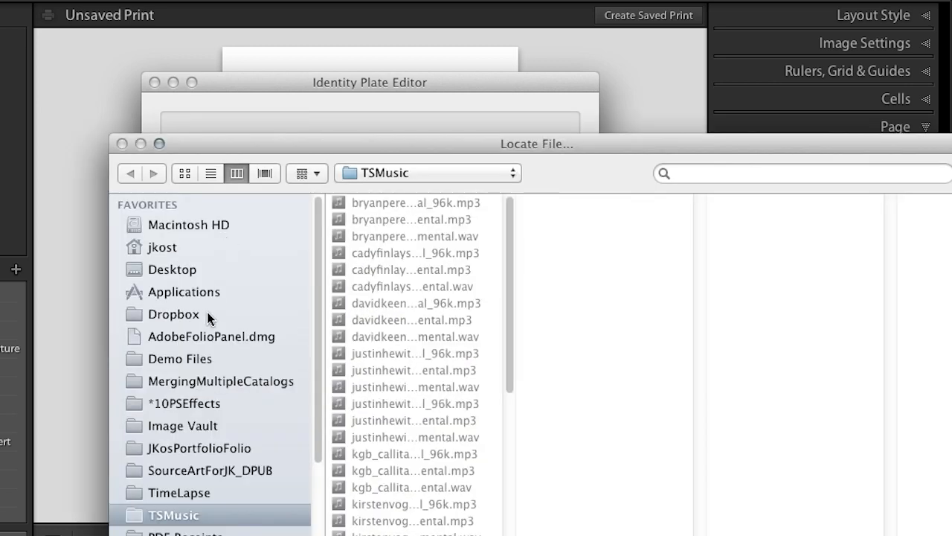
pyautogui.click(184, 269)
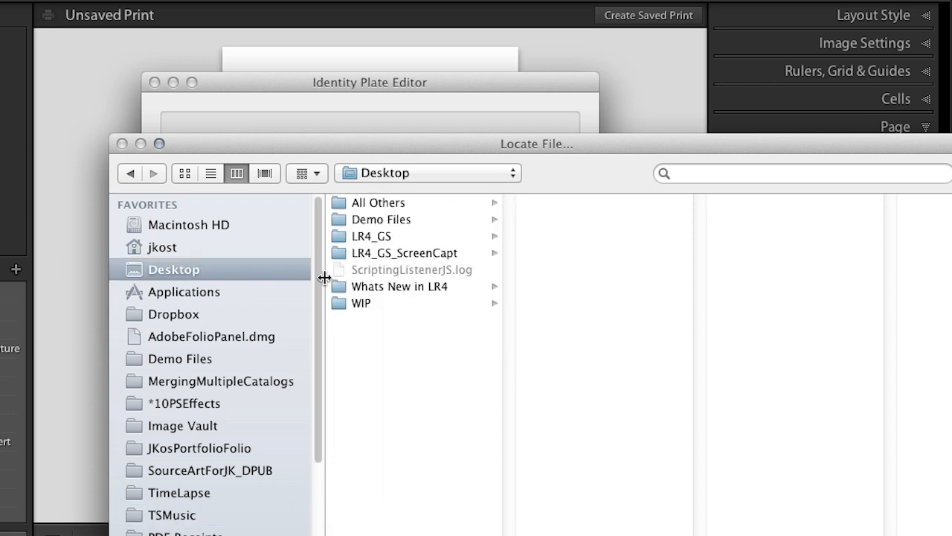
pyautogui.click(358, 217)
pyautogui.click(587, 204)
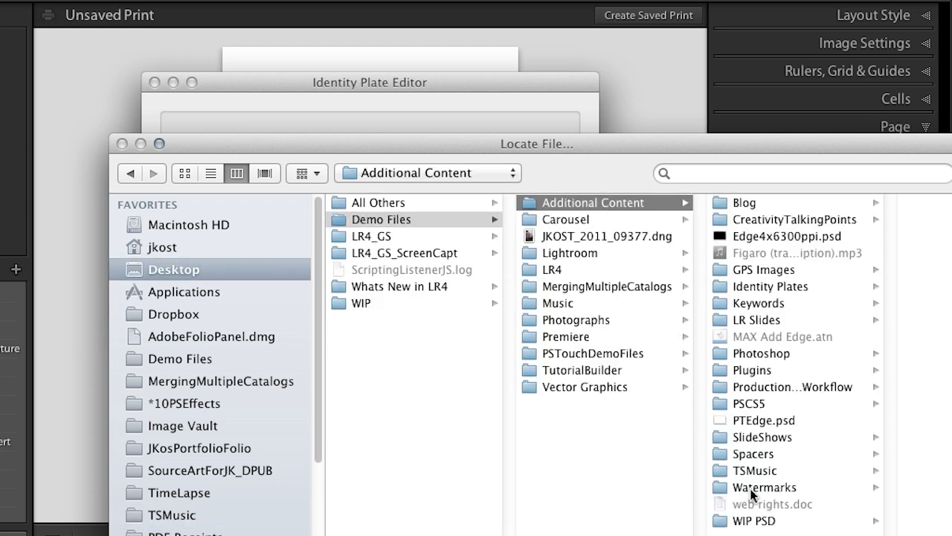
pyautogui.click(749, 486)
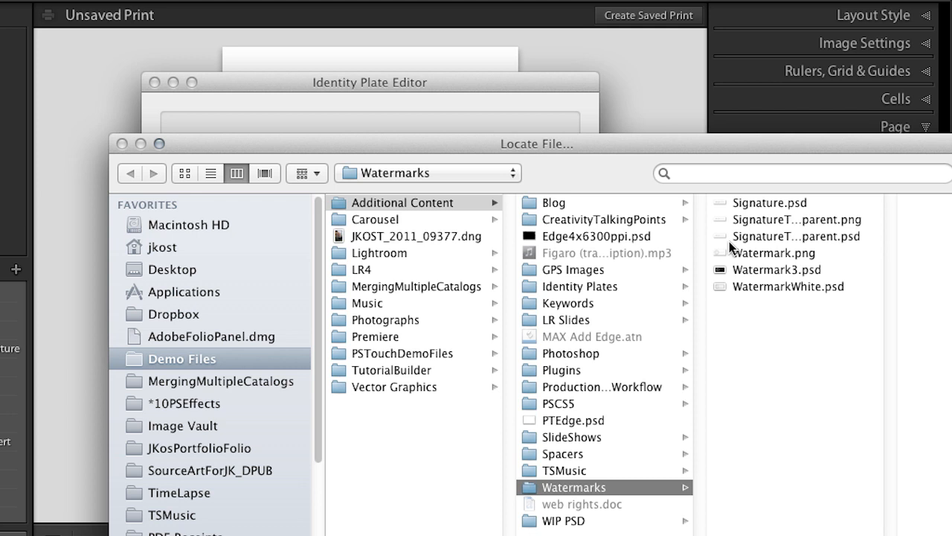
pyautogui.click(749, 285)
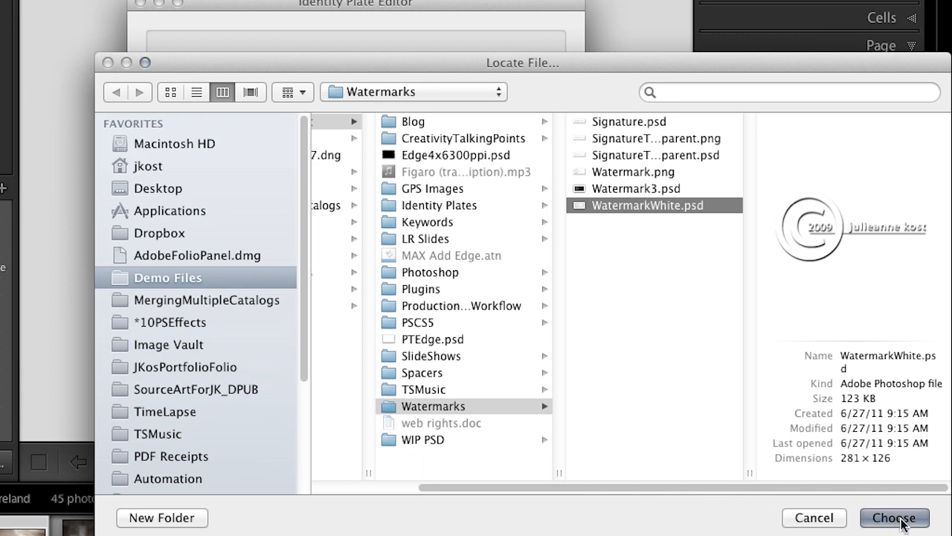
pyautogui.click(895, 518)
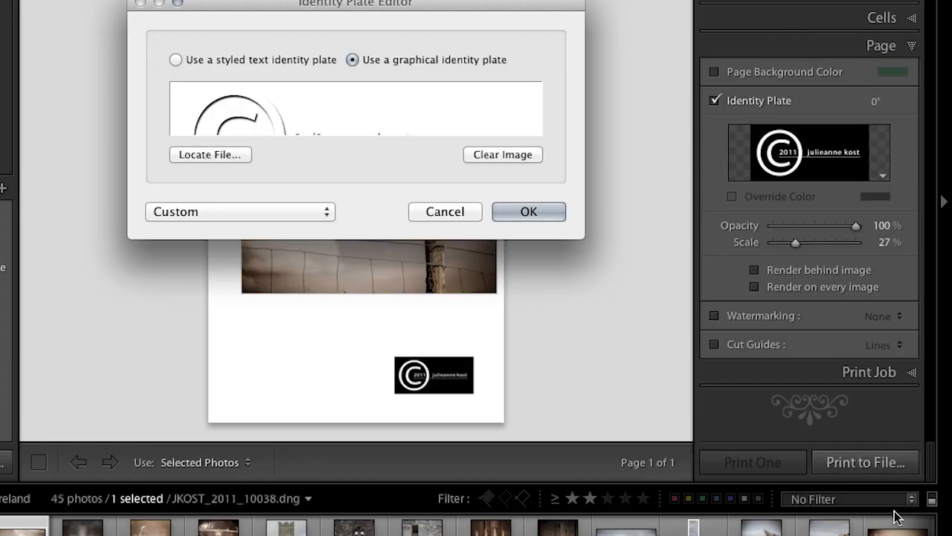
pyautogui.click(539, 216)
# - Enlarge the copyright identity plate to 53% scale and place it in the blank area below the bird photo
pyautogui.moveTo(422, 381); pyautogui.dragTo(281, 135)
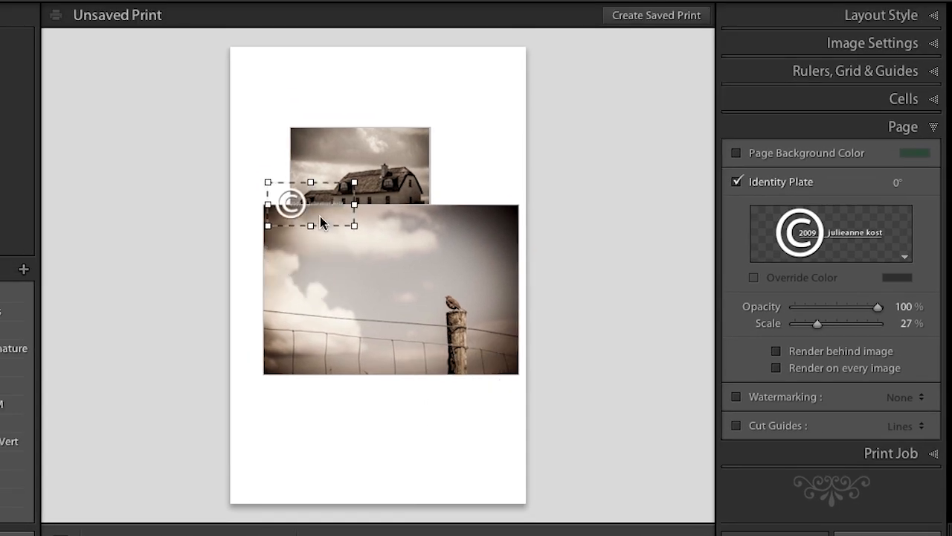
pyautogui.click(370, 90)
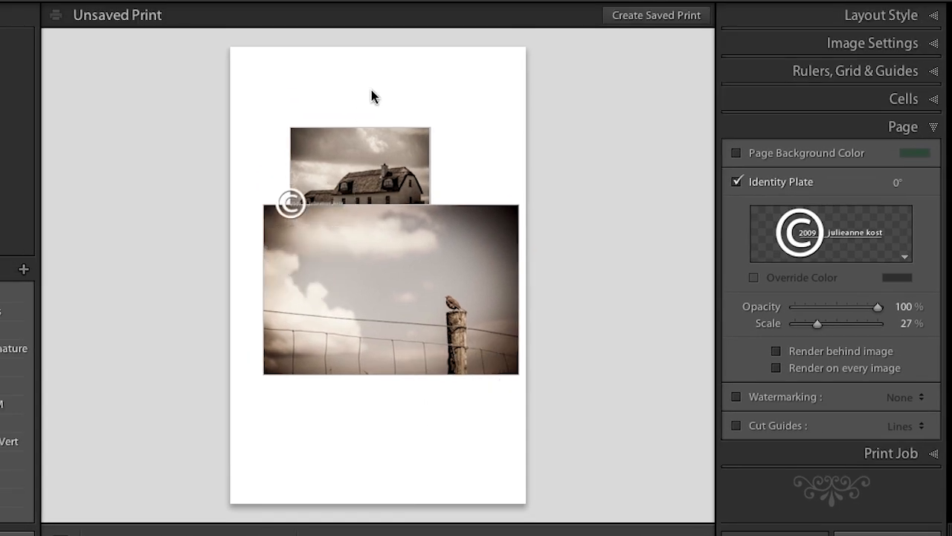
pyautogui.click(353, 199)
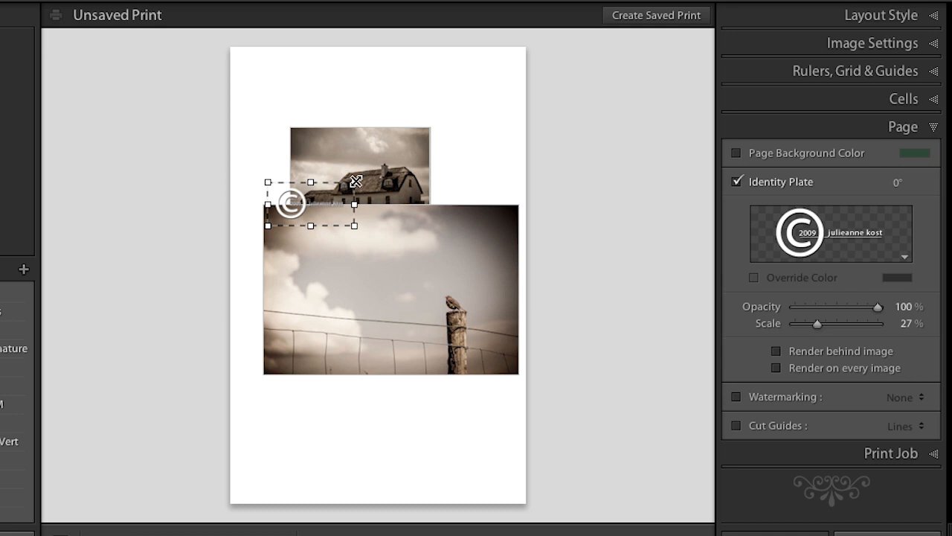
pyautogui.moveTo(353, 199); pyautogui.dragTo(430, 149)
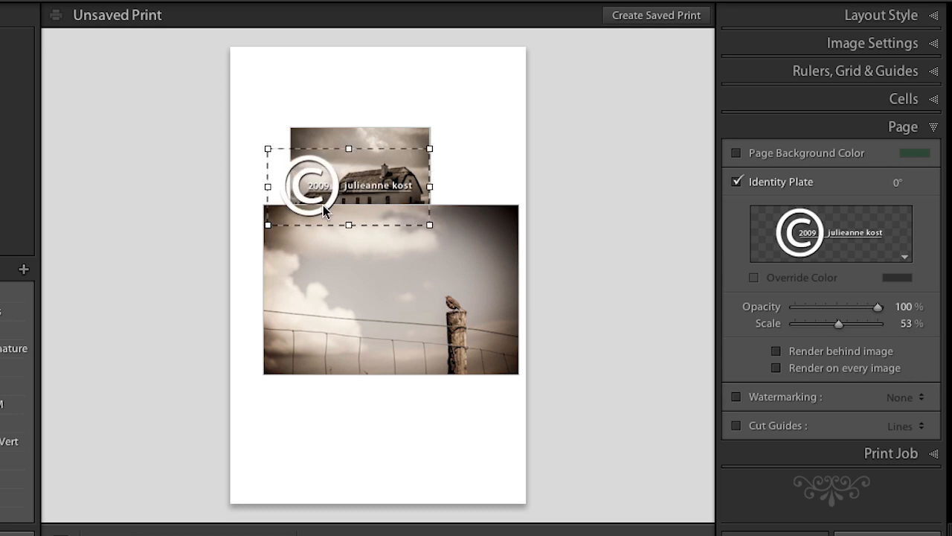
pyautogui.moveTo(323, 210); pyautogui.dragTo(331, 441)
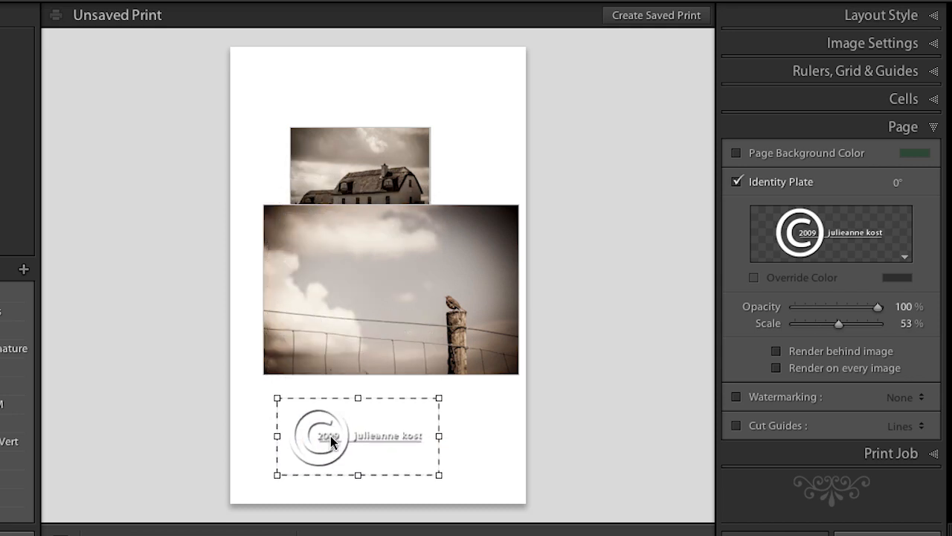
pyautogui.click(262, 427)
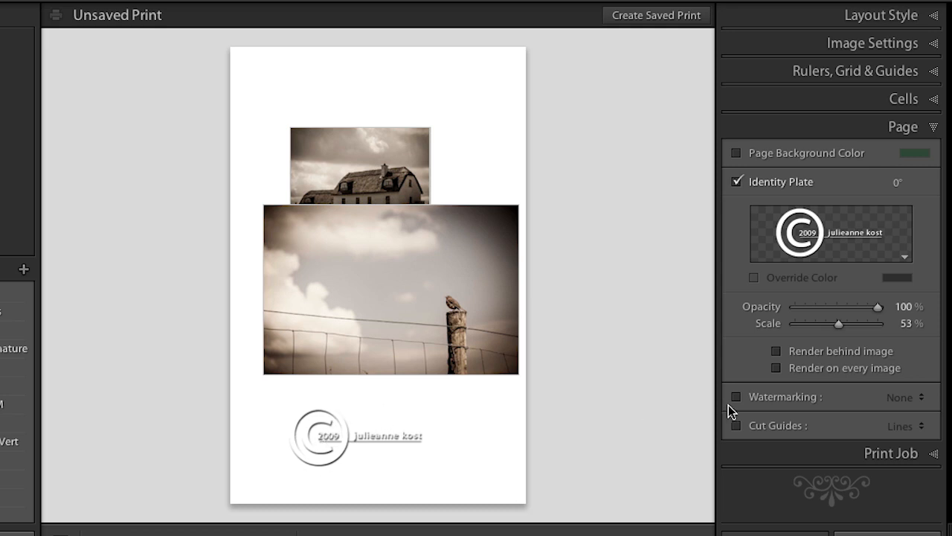
# - Turn on watermarking with the Black Signature preset and select the bird photo to check it
pyautogui.click(906, 399)
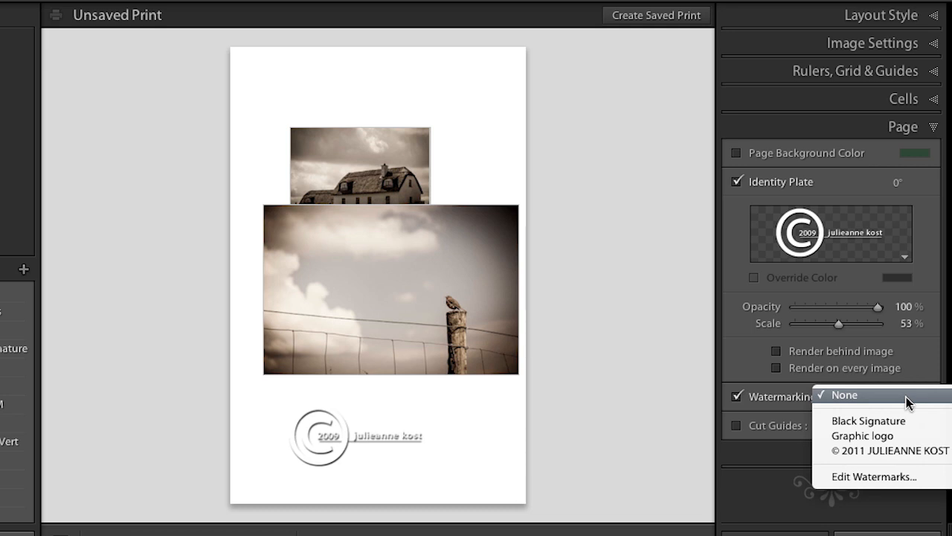
pyautogui.click(903, 422)
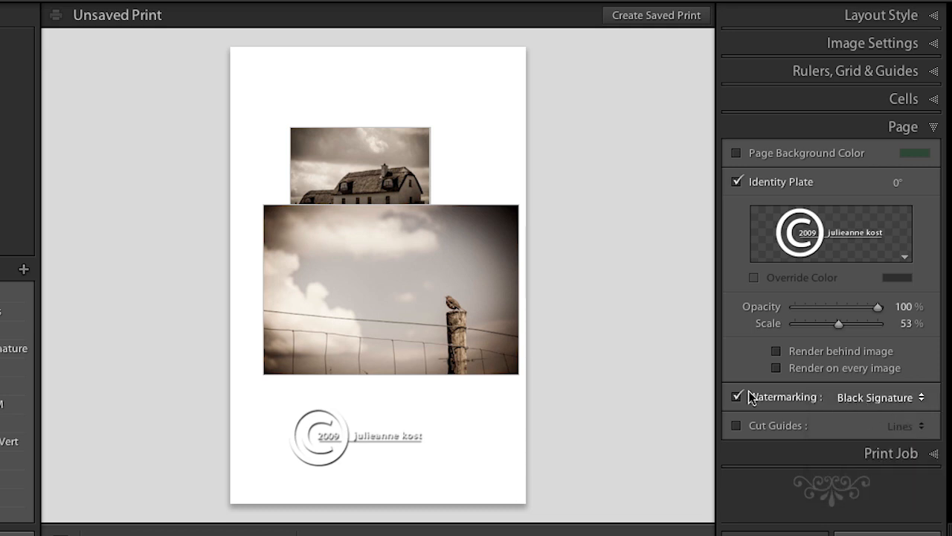
pyautogui.click(457, 367)
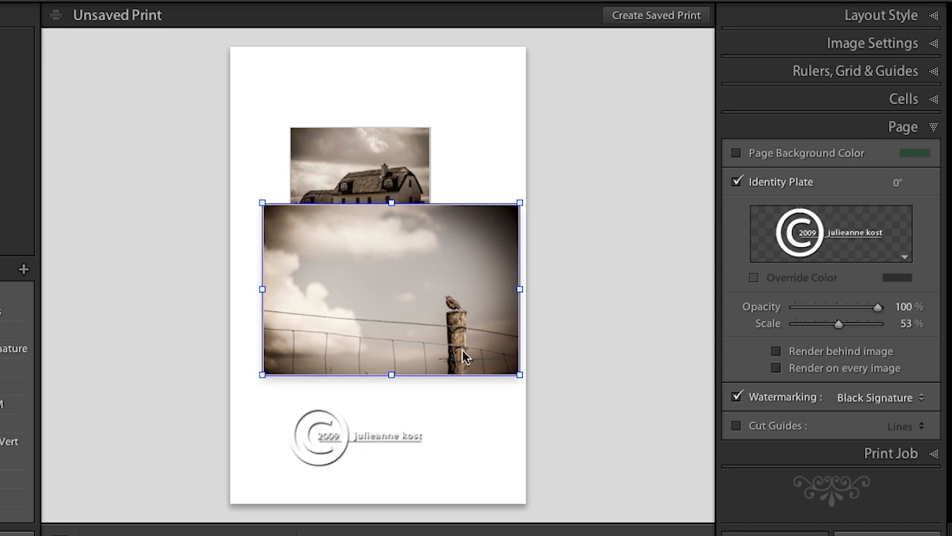
# - Open the watermark presets for editing, switch the style to Text and set the watermark text to PROOF
pyautogui.click(867, 398)
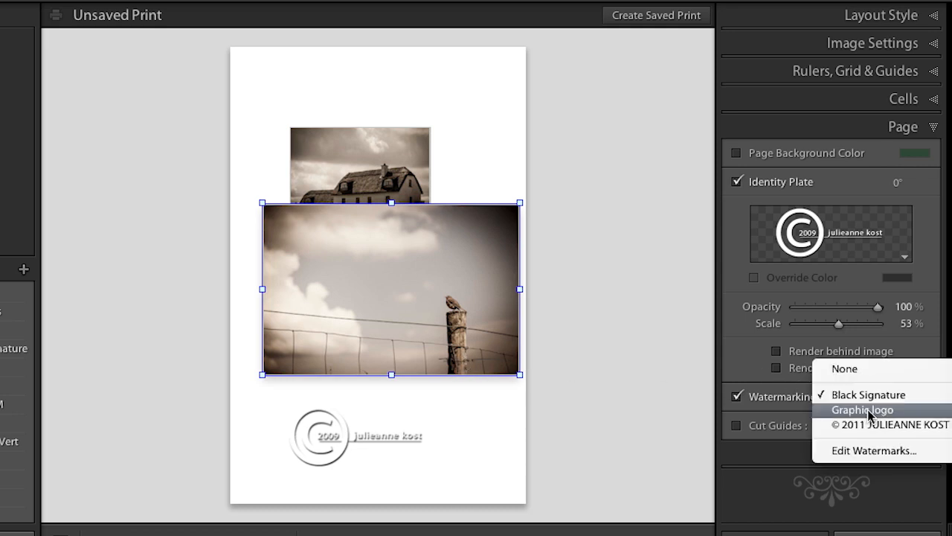
pyautogui.click(872, 450)
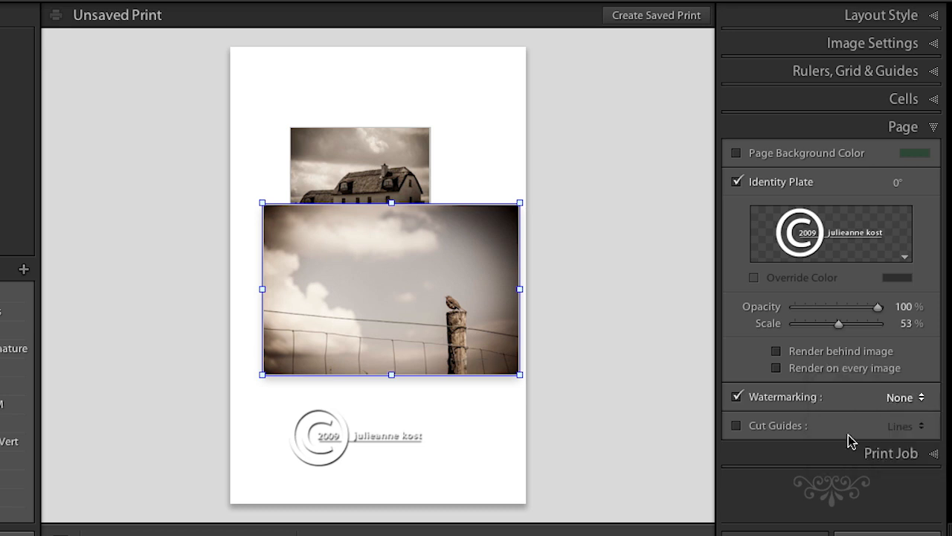
pyautogui.click(117, 65)
pyautogui.click(441, 73)
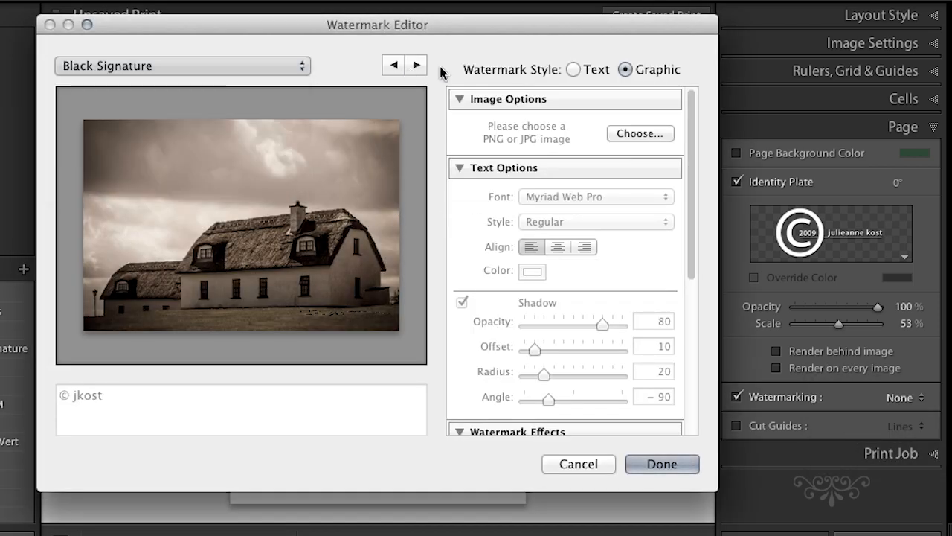
pyautogui.click(573, 69)
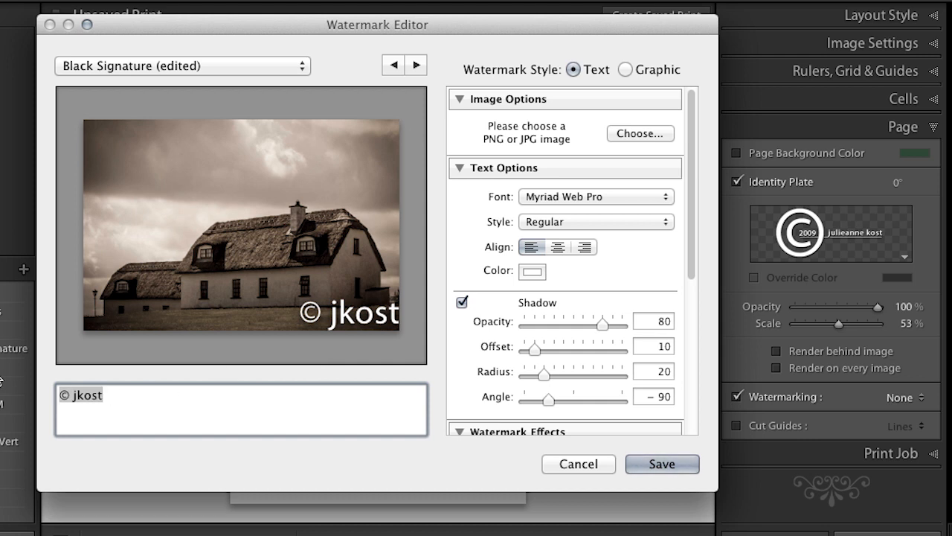
pyautogui.write('PROOF')
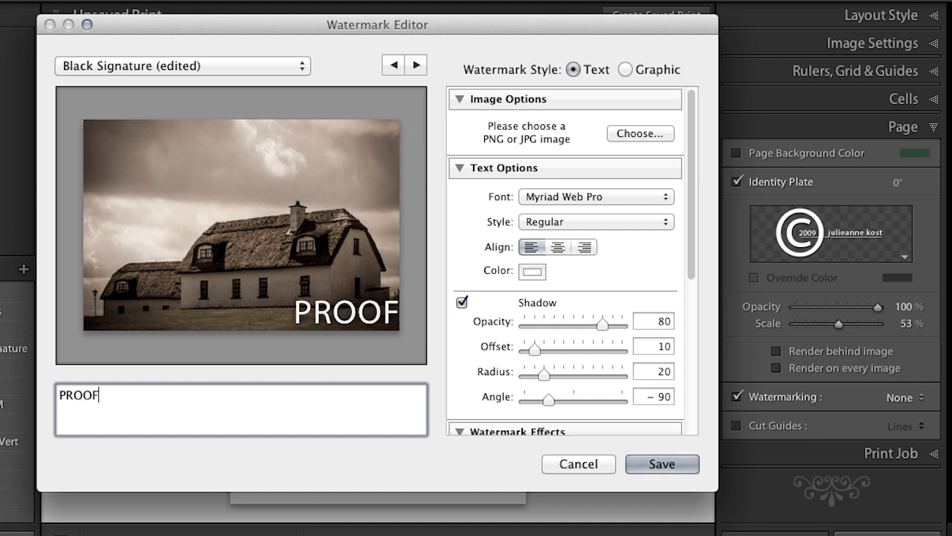
pyautogui.doubleClick(104, 394)
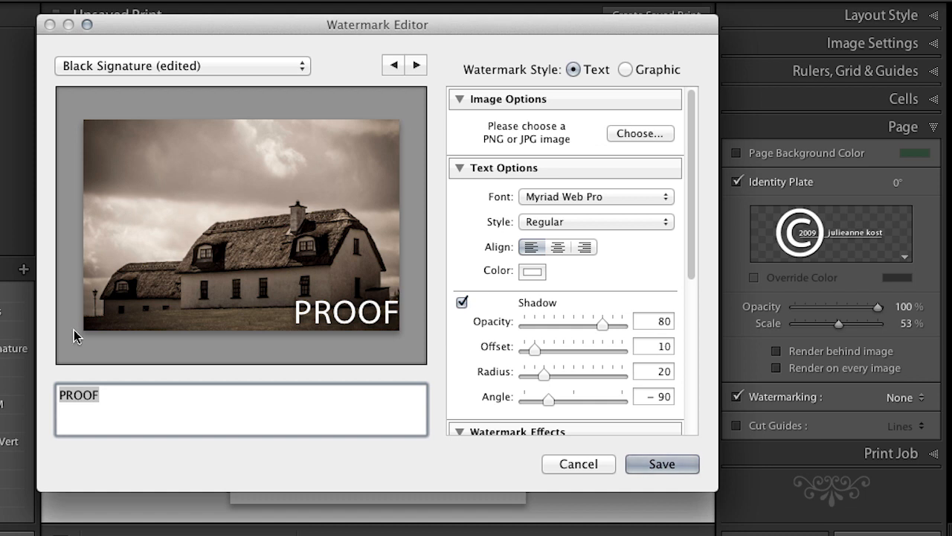
# - Set the font of the PROOF watermark to Impact
pyautogui.click(603, 198)
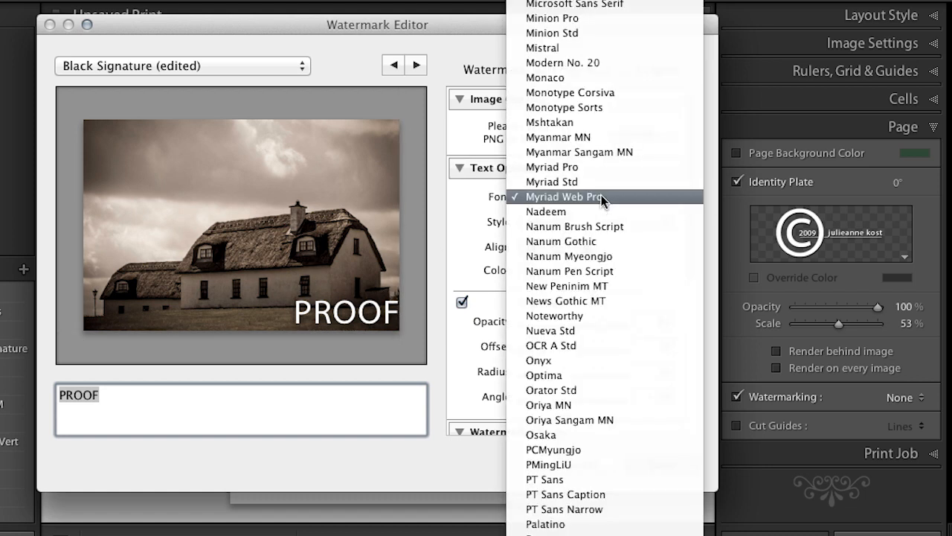
pyautogui.scroll(10, 603, 164)
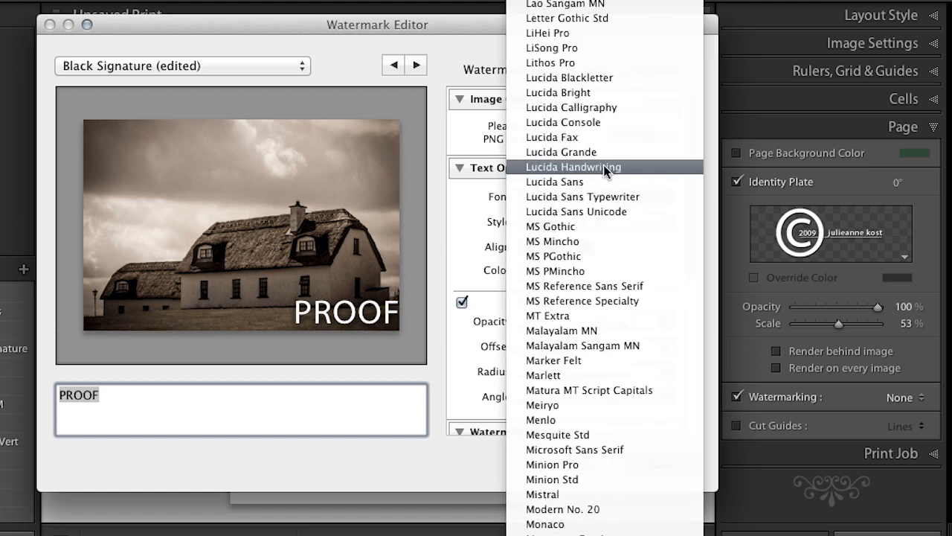
pyautogui.scroll(9, 604, 164)
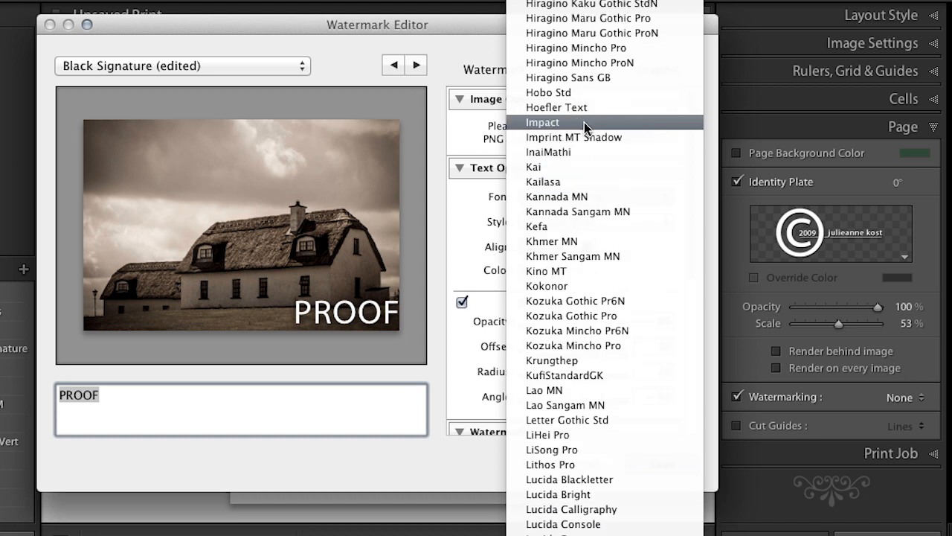
pyautogui.click(584, 122)
pyautogui.moveTo(347, 305)
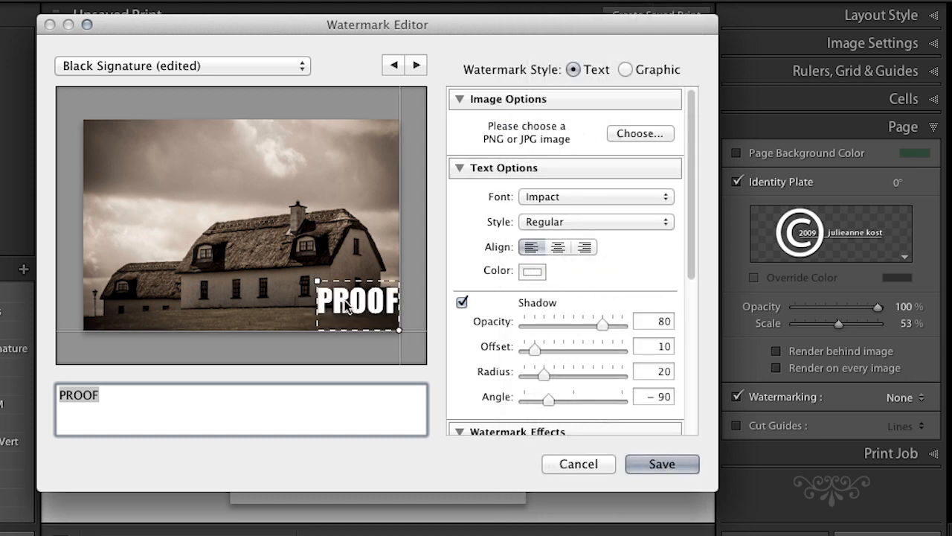
# - Lower the PROOF watermark's opacity to 47
pyautogui.scroll(-8, 453, 320)
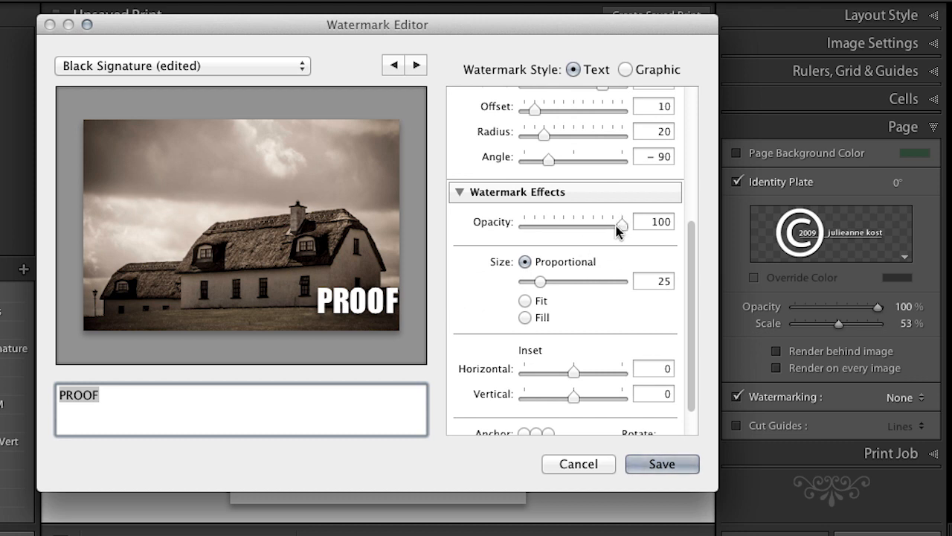
pyautogui.moveTo(616, 226); pyautogui.dragTo(570, 227)
pyautogui.scroll(-1, 577, 264)
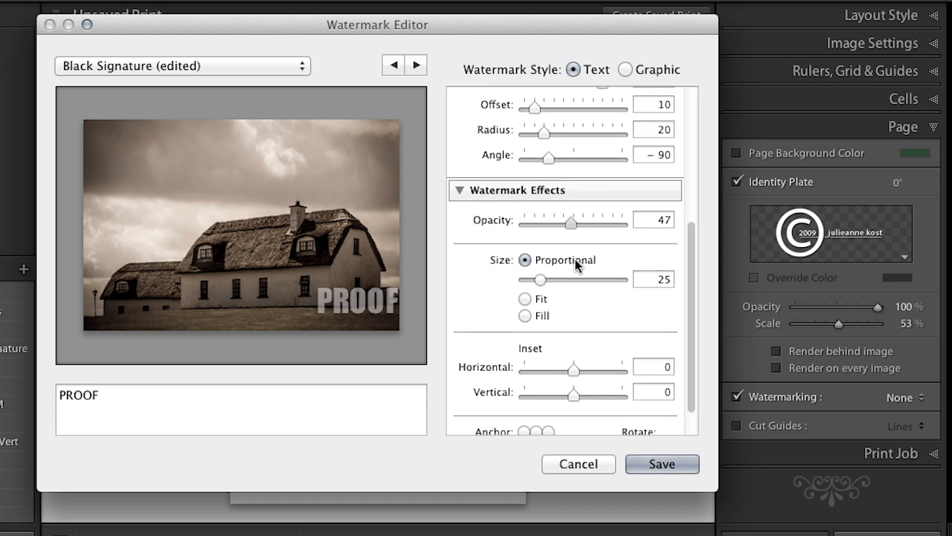
# - Anchor the PROOF watermark at the center of the photo and enlarge it to a proportional size of 61
pyautogui.scroll(-3, 578, 264)
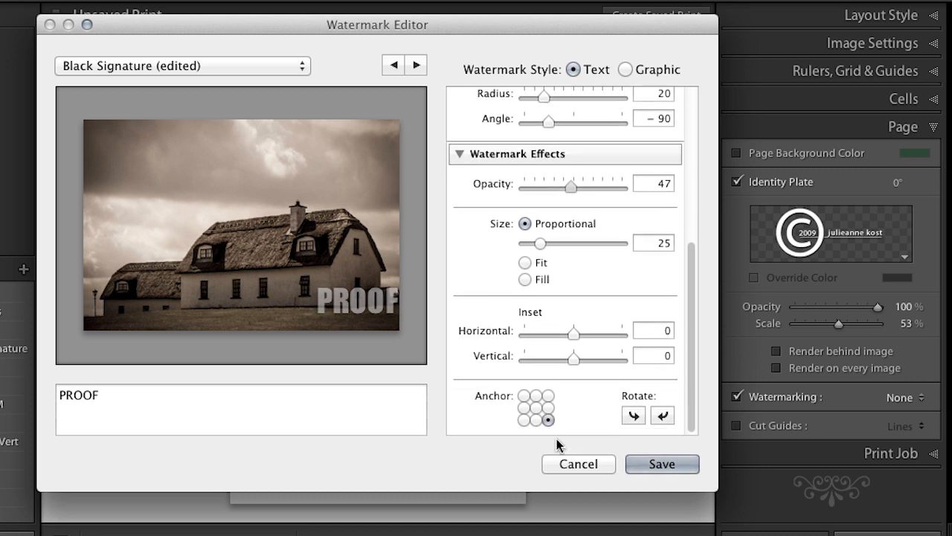
pyautogui.click(536, 407)
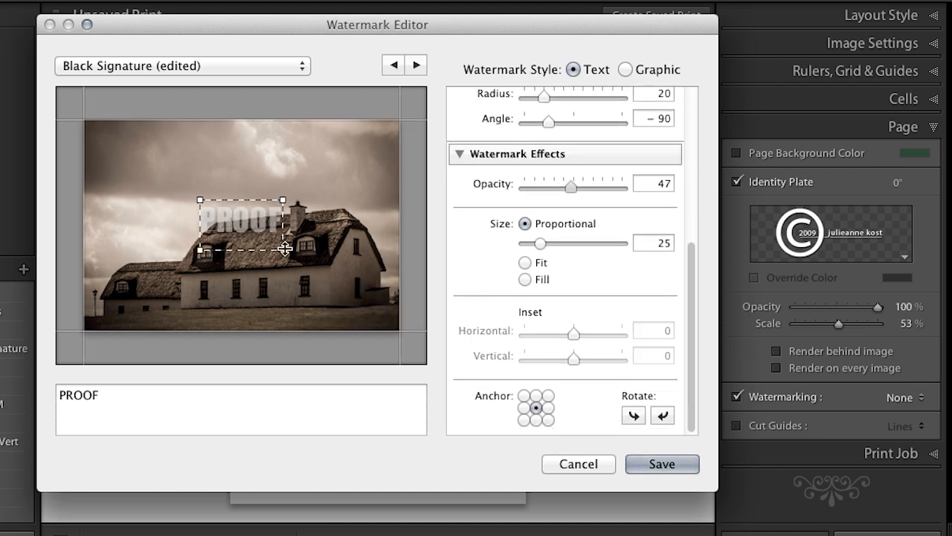
pyautogui.moveTo(285, 249); pyautogui.dragTo(346, 301)
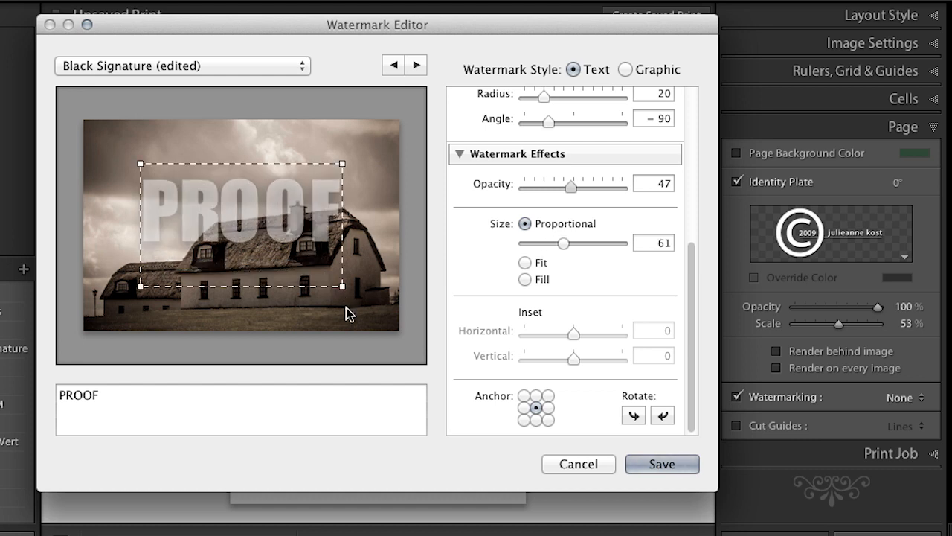
# - Save the edited watermark as a new preset named Proof and apply it to the page
pyautogui.click(644, 462)
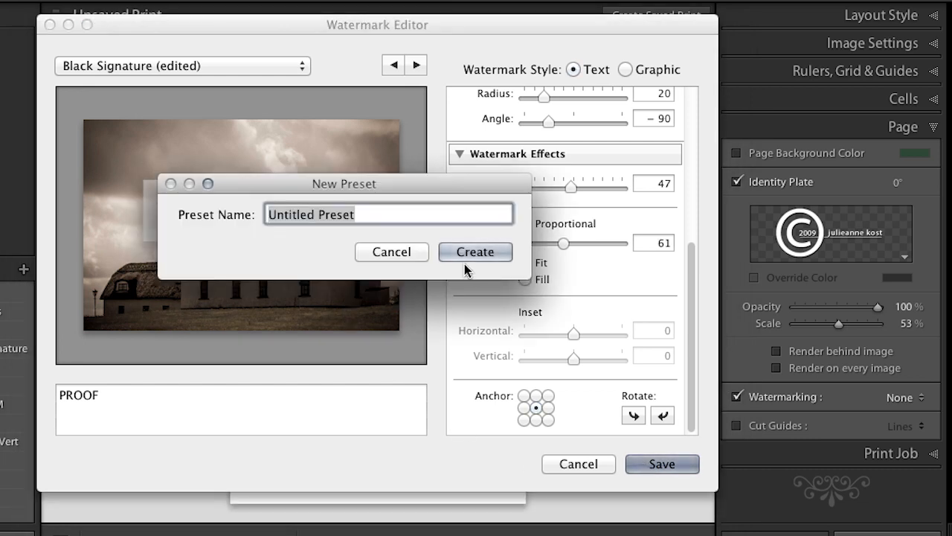
pyautogui.write('Proof')
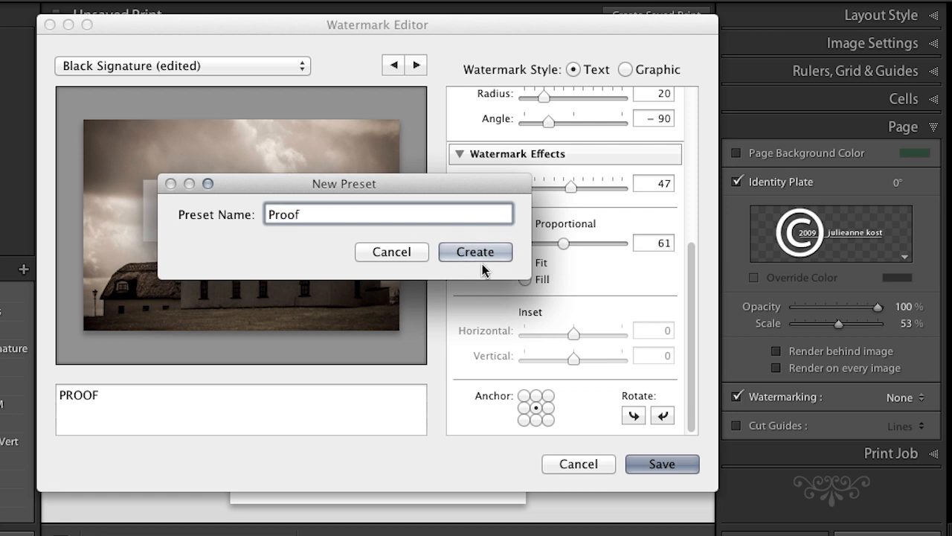
pyautogui.click(450, 253)
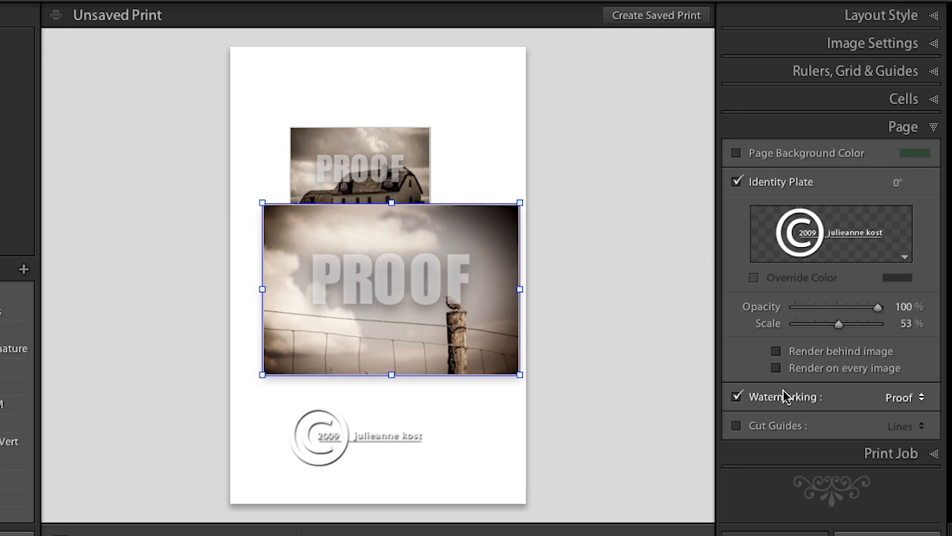
# - Switch the print job's output destination from JPEG File to Printer
pyautogui.click(778, 451)
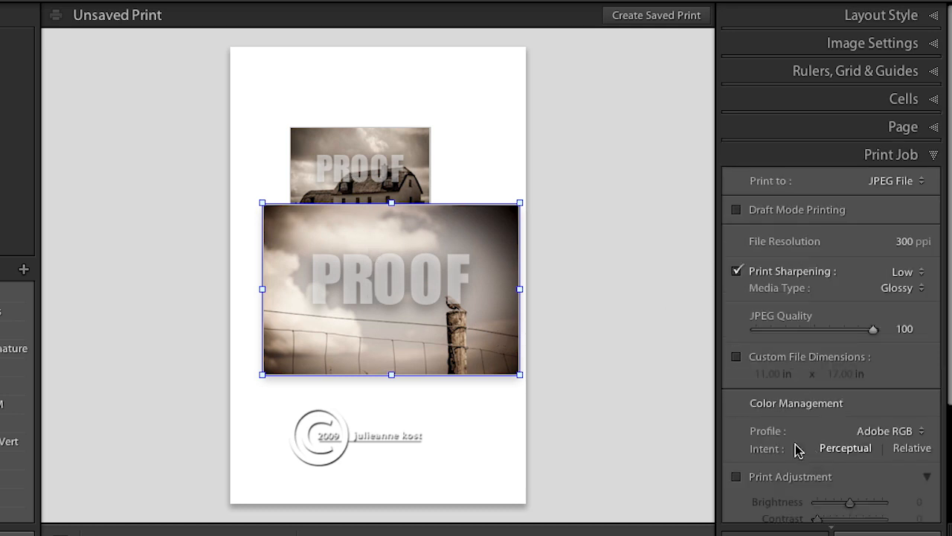
pyautogui.scroll(-5, 796, 379)
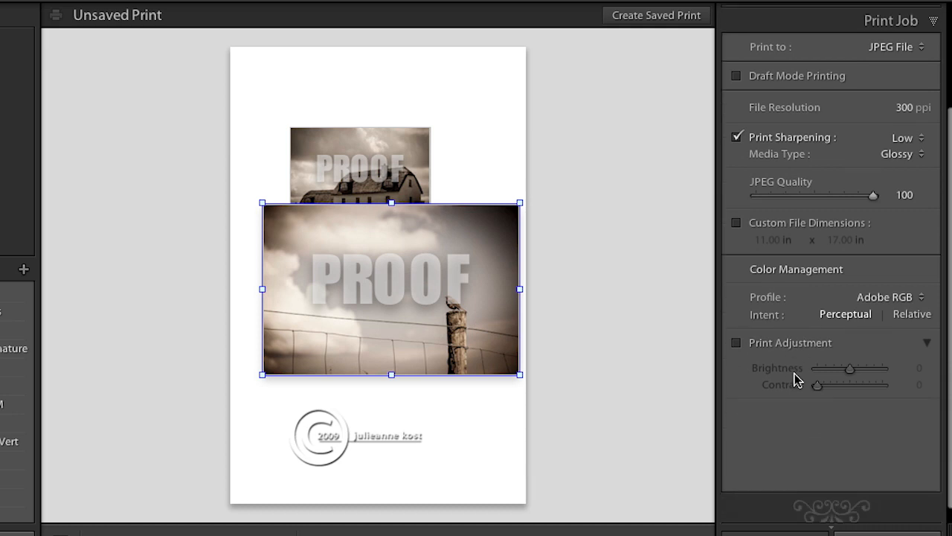
pyautogui.click(902, 47)
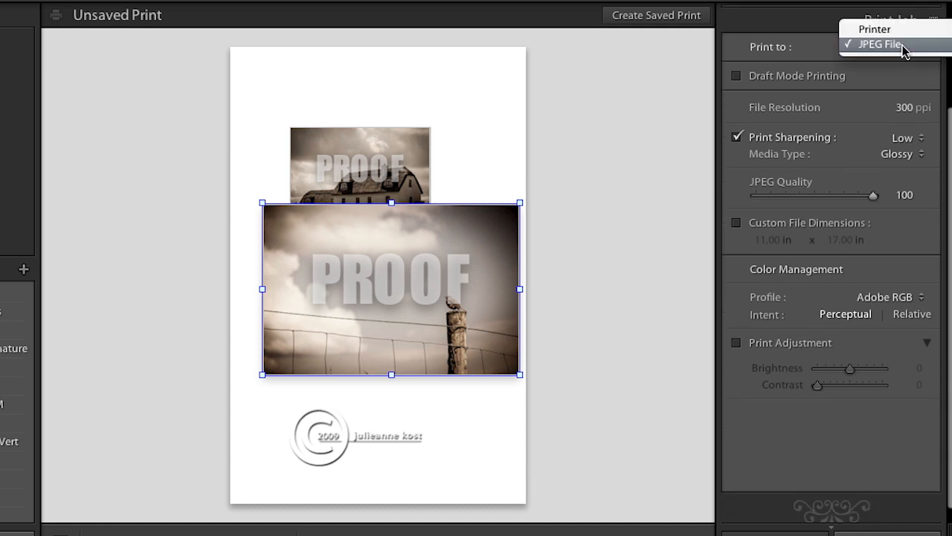
pyautogui.click(900, 31)
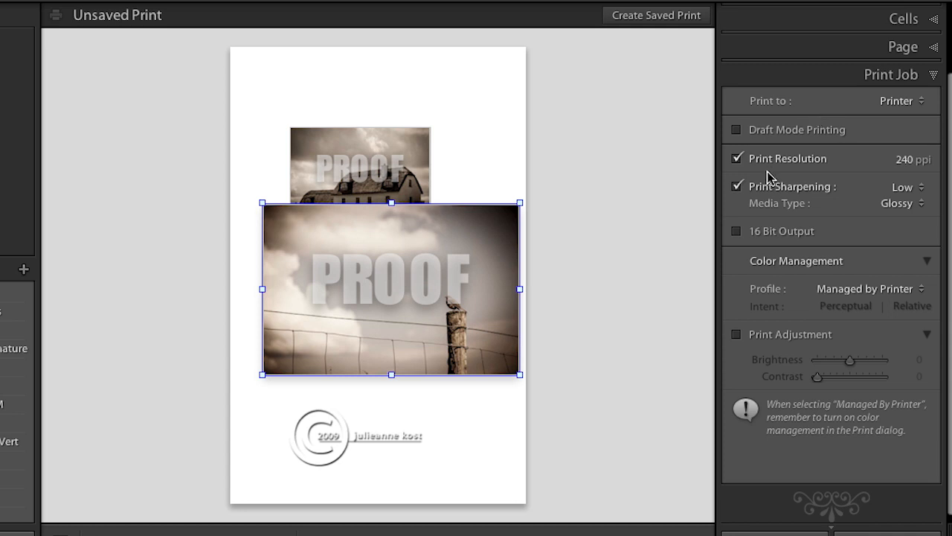
# - Toggle draft mode printing on and back off, and disable the fixed print resolution
pyautogui.click(767, 134)
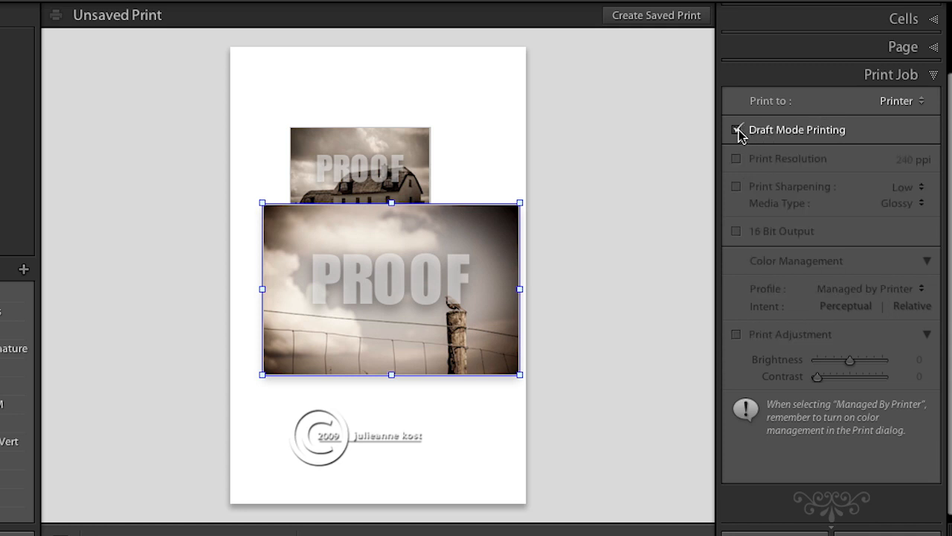
pyautogui.click(738, 131)
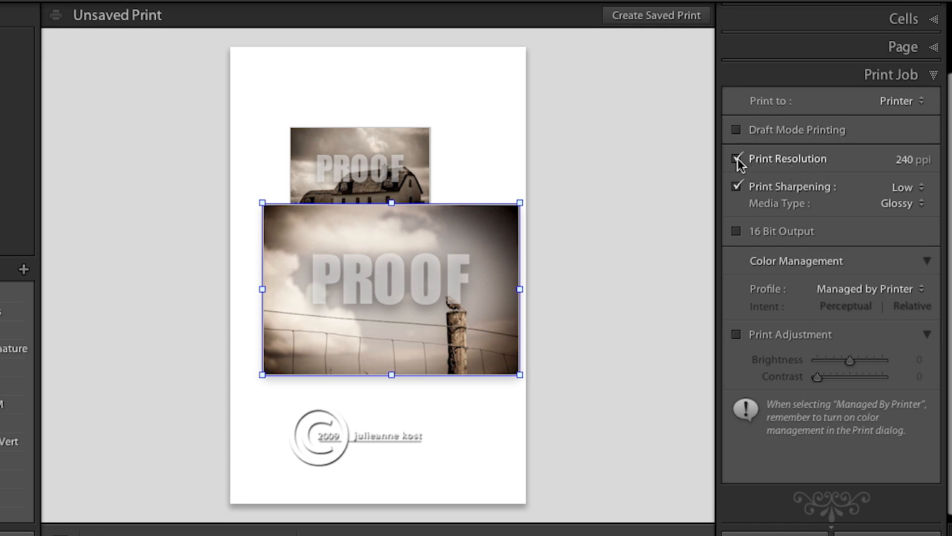
pyautogui.click(737, 160)
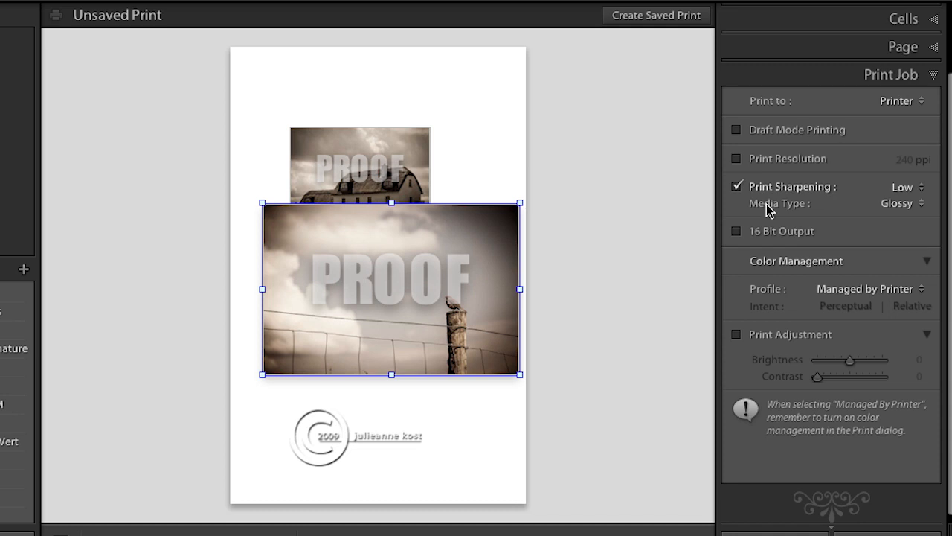
# - Set the print sharpening media type to Matte and the sharpening amount to Standard
pyautogui.click(897, 205)
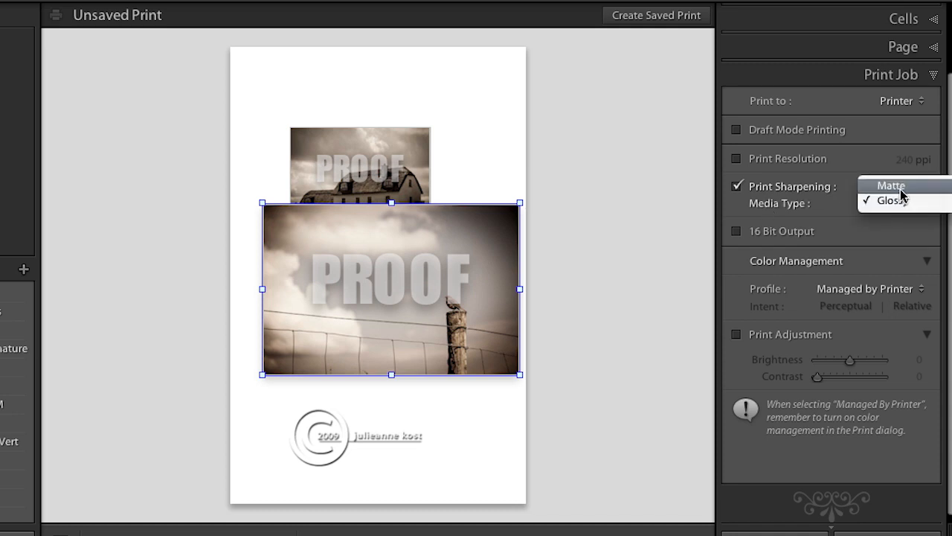
pyautogui.click(902, 185)
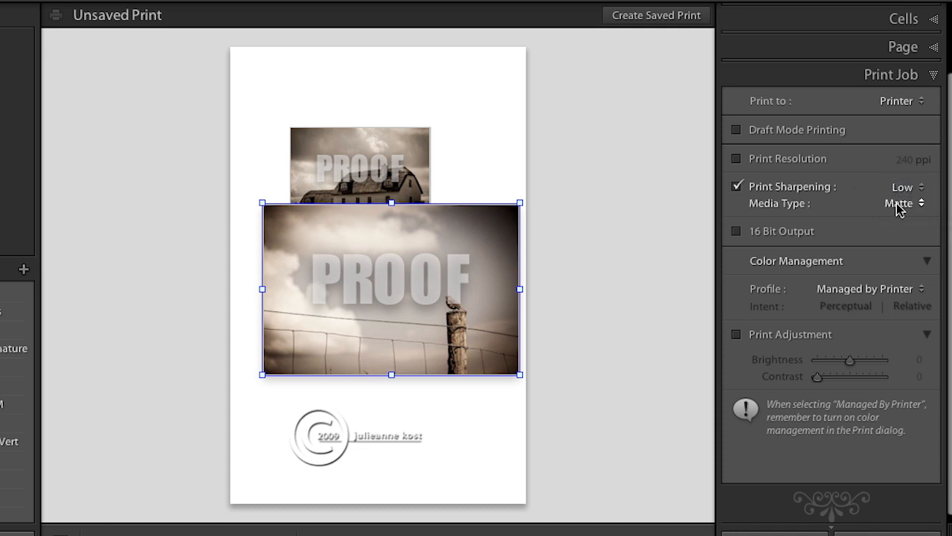
pyautogui.click(910, 189)
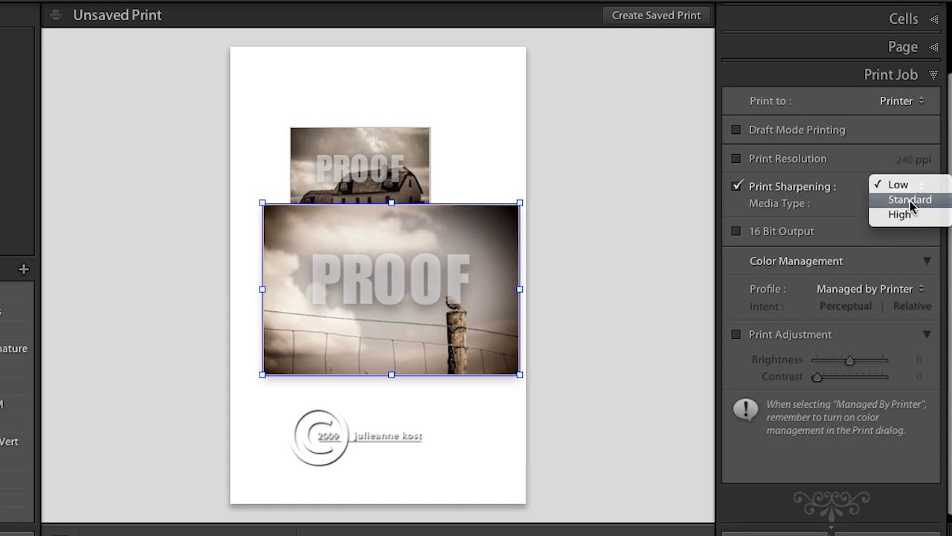
pyautogui.click(910, 200)
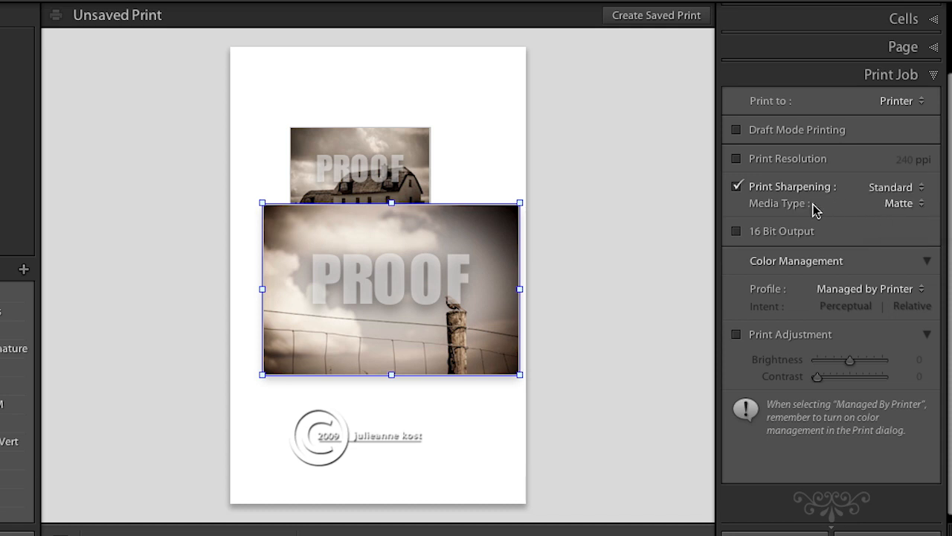
pyautogui.click(898, 189)
# - Set the color management profile to SP2200 Premium Glossy_PK and review the list of additional profiles that can be offered
pyautogui.click(868, 291)
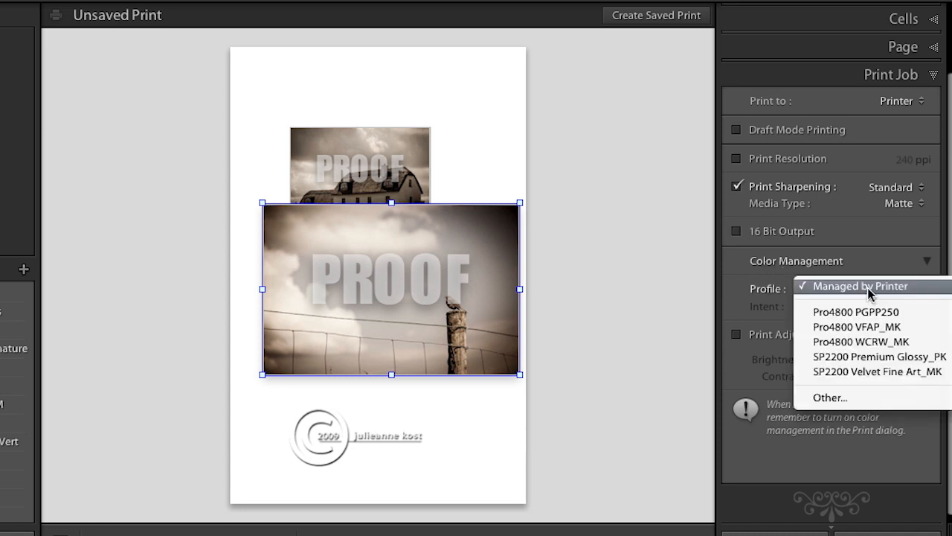
pyautogui.click(855, 357)
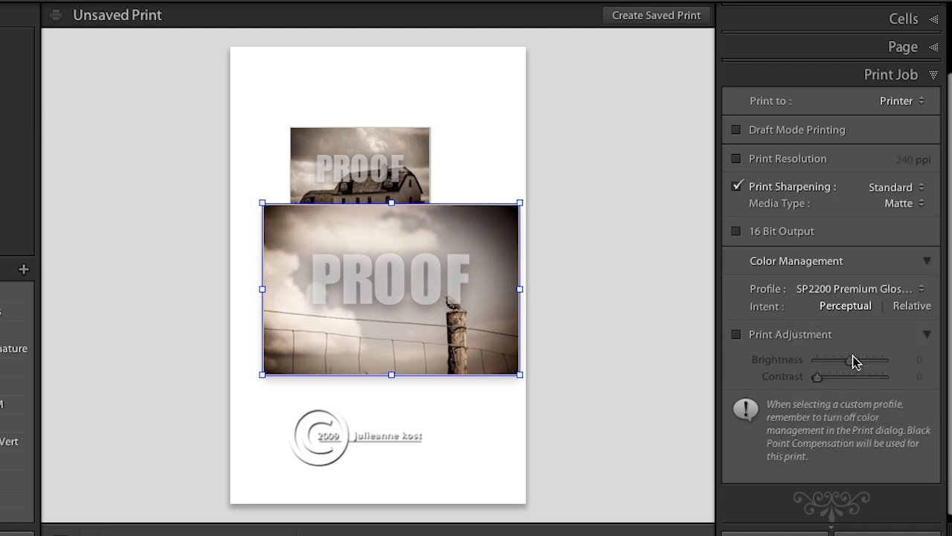
pyautogui.click(854, 291)
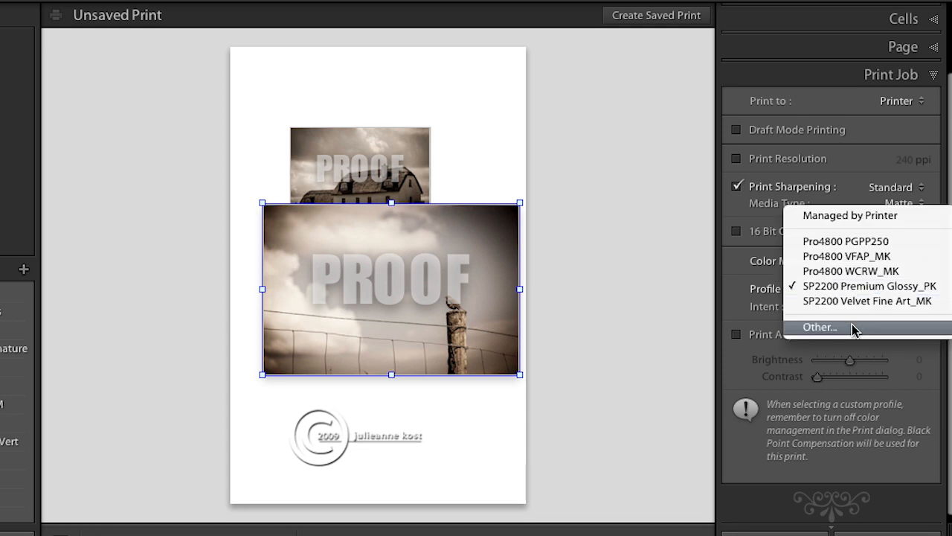
pyautogui.click(852, 326)
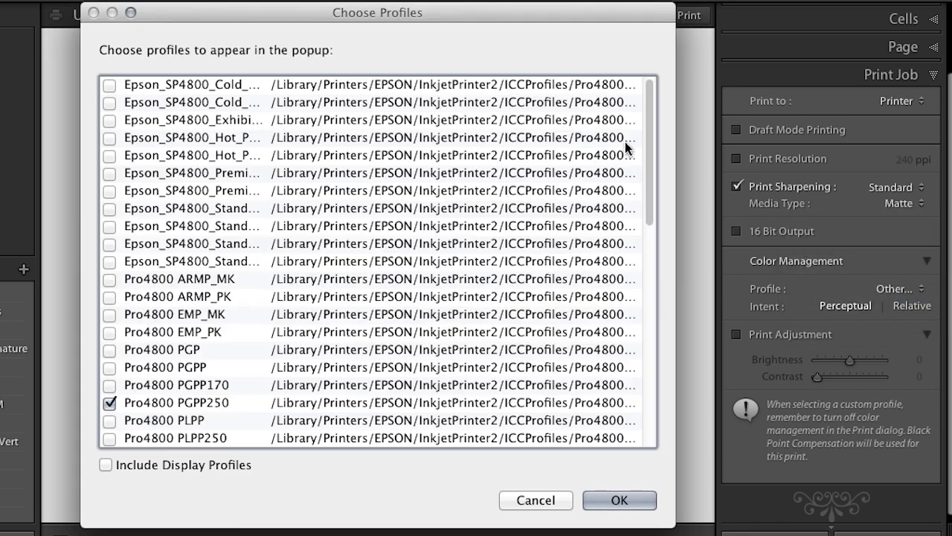
pyautogui.moveTo(650, 118)
pyautogui.mouseDown()
pyautogui.moveTo(652, 352)
pyautogui.moveTo(642, 111)
pyautogui.mouseUp()
pyautogui.click(620, 501)
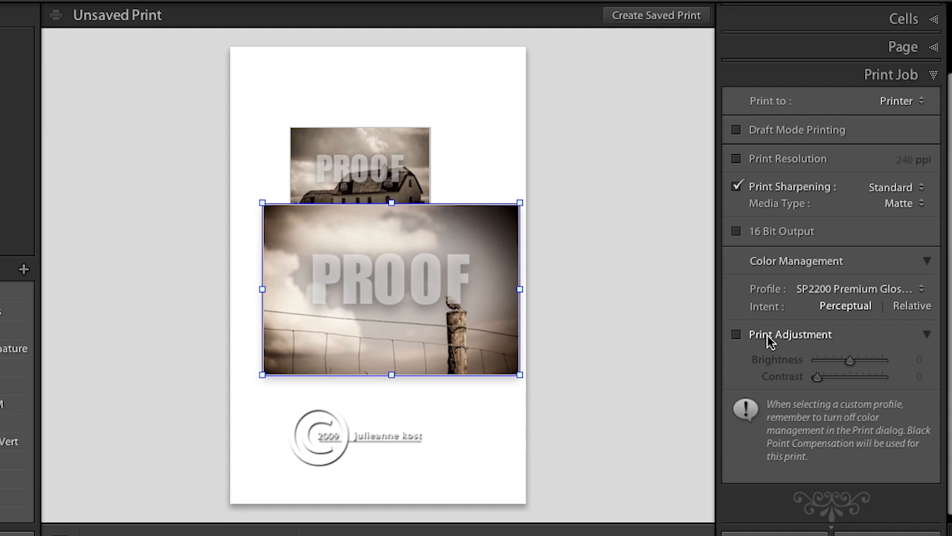
# - Try enabling print adjustment and turn it back off, and open the print dialog and cancel it
pyautogui.click(735, 334)
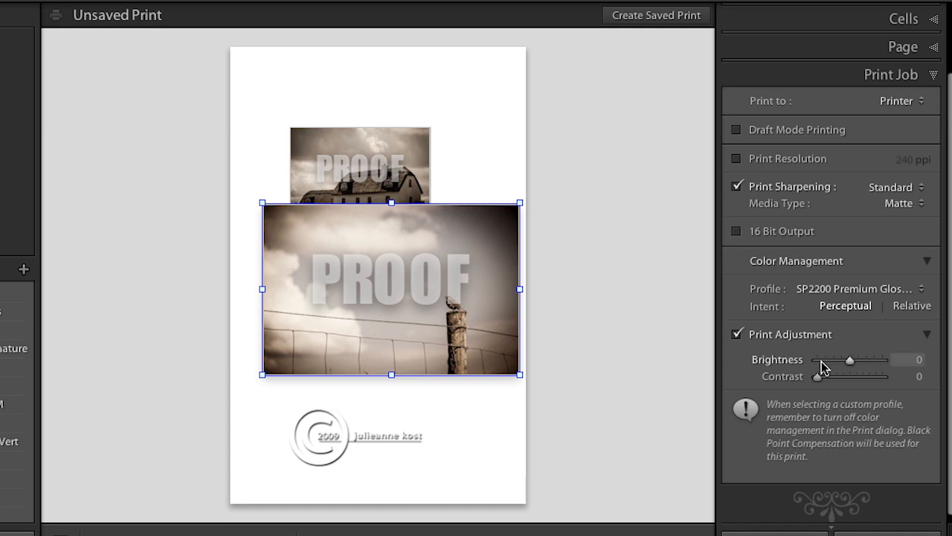
pyautogui.click(789, 335)
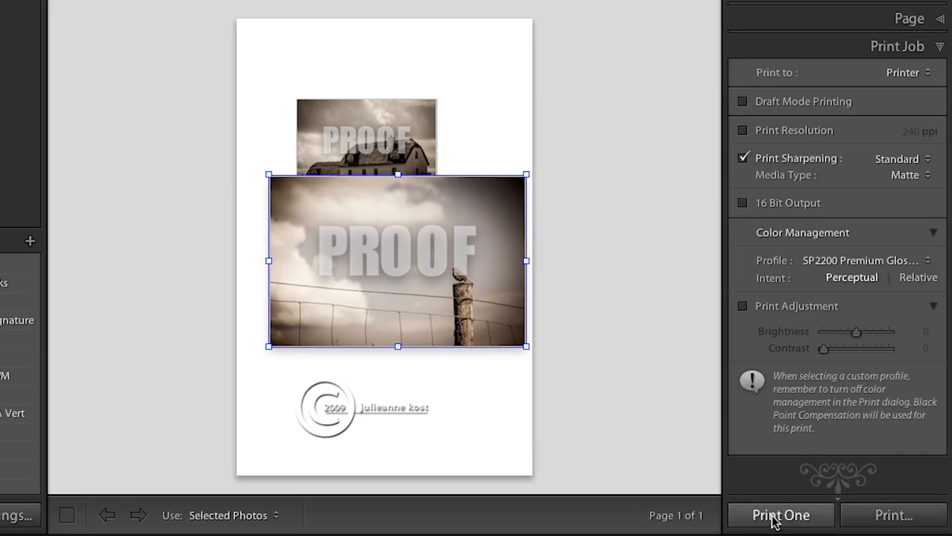
pyautogui.click(890, 517)
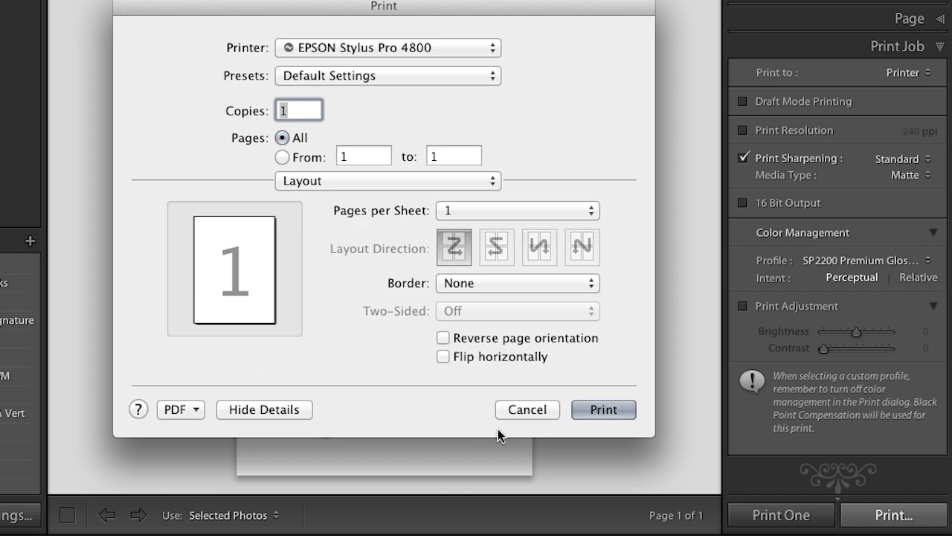
pyautogui.click(525, 413)
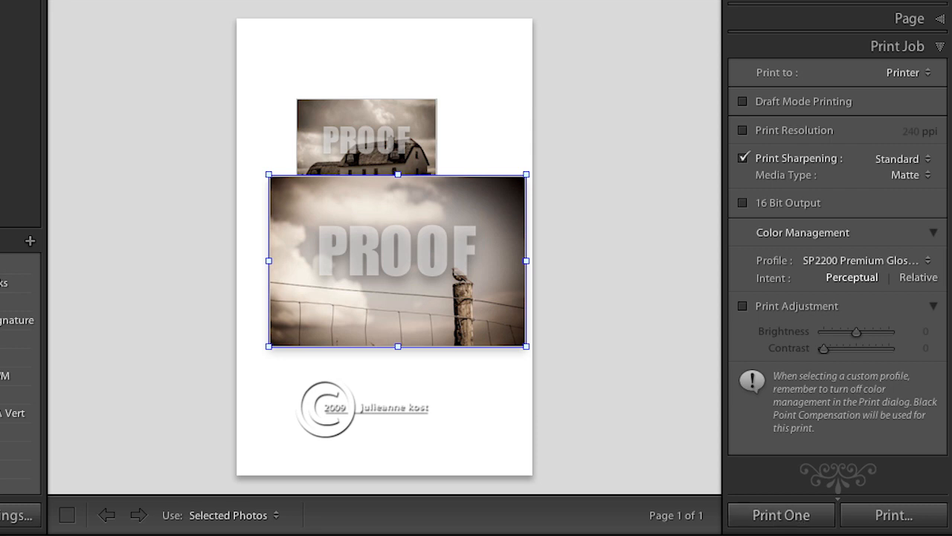
# - Change the layout style to Single Image / Contact Sheet for comparison, and switch it to Picture Package
pyautogui.scroll(4, 912, 6)
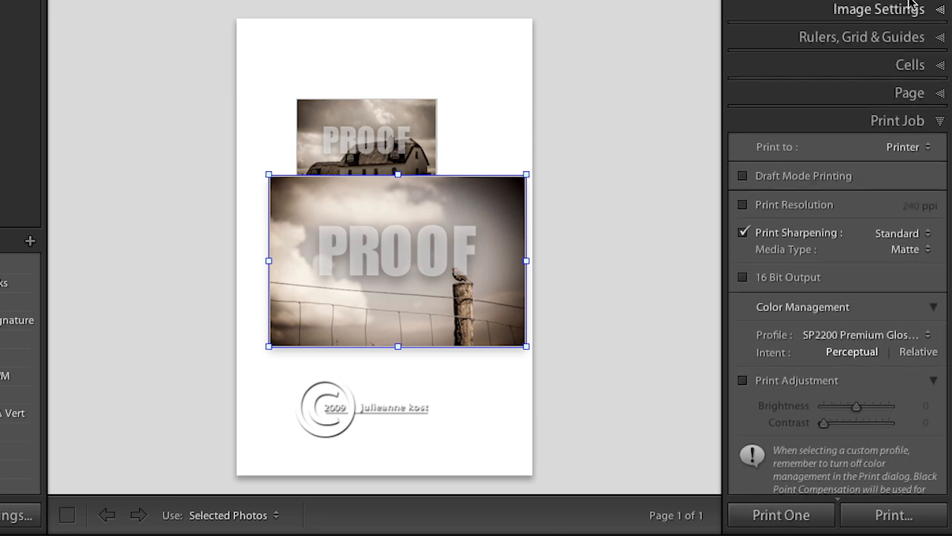
pyautogui.click(909, 1)
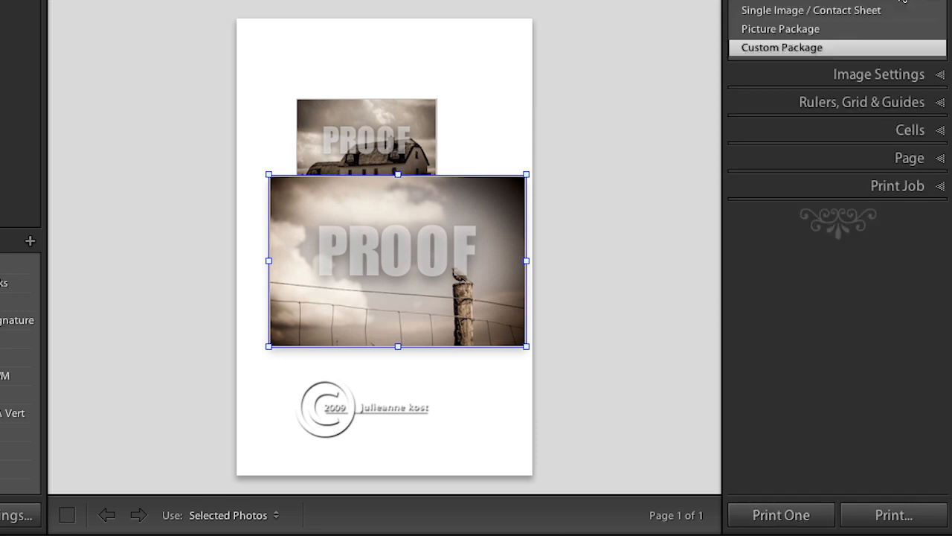
pyautogui.click(883, 11)
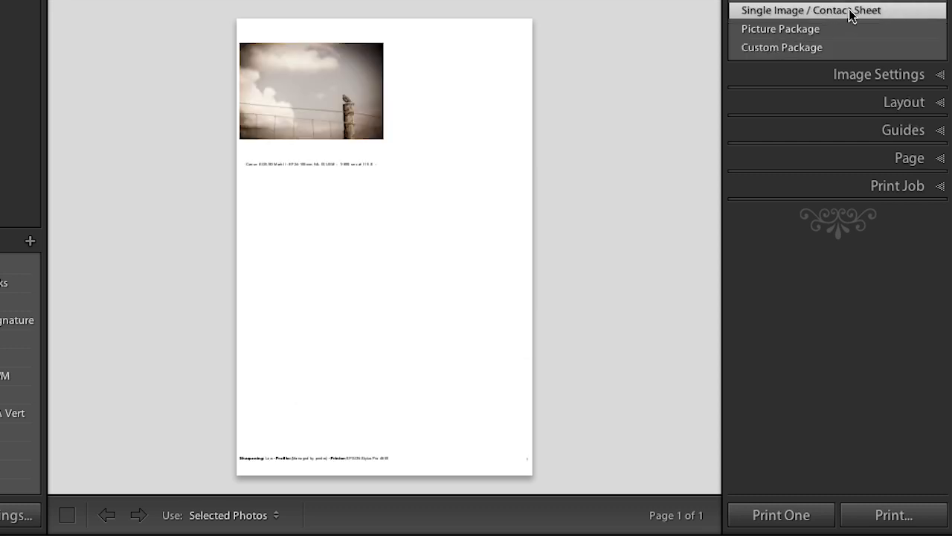
pyautogui.click(846, 29)
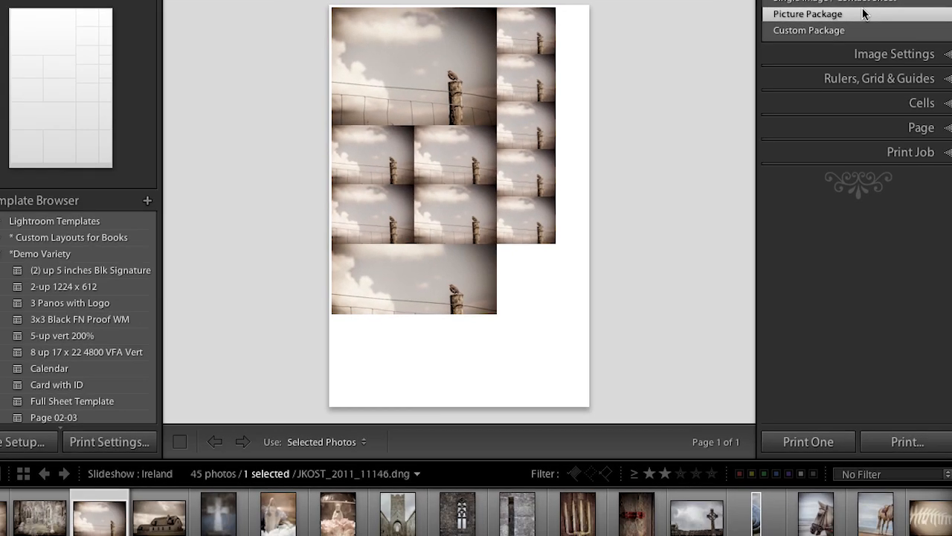
# - Select every photo in the filmstrip and set the print layout to use All Filmstrip Photos
pyautogui.hotkey('ctrl', 'a')
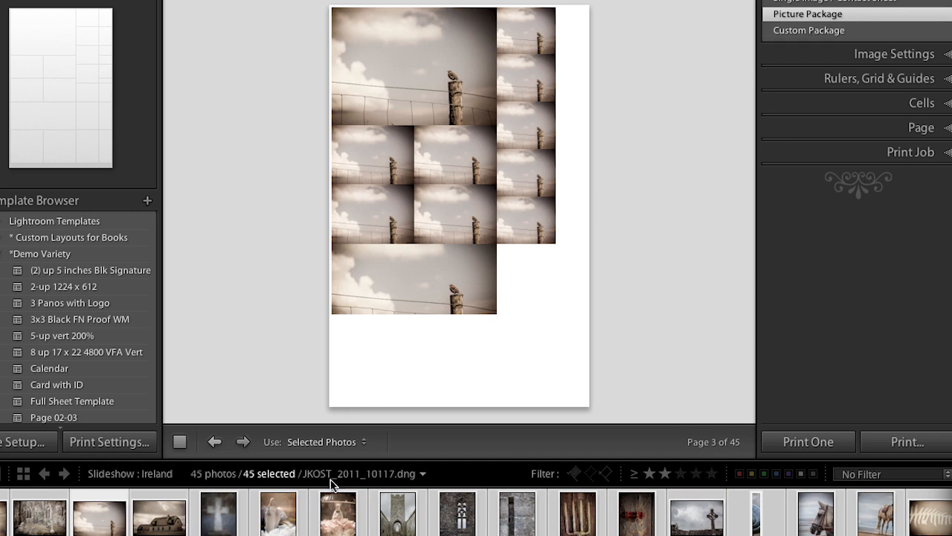
pyautogui.click(302, 443)
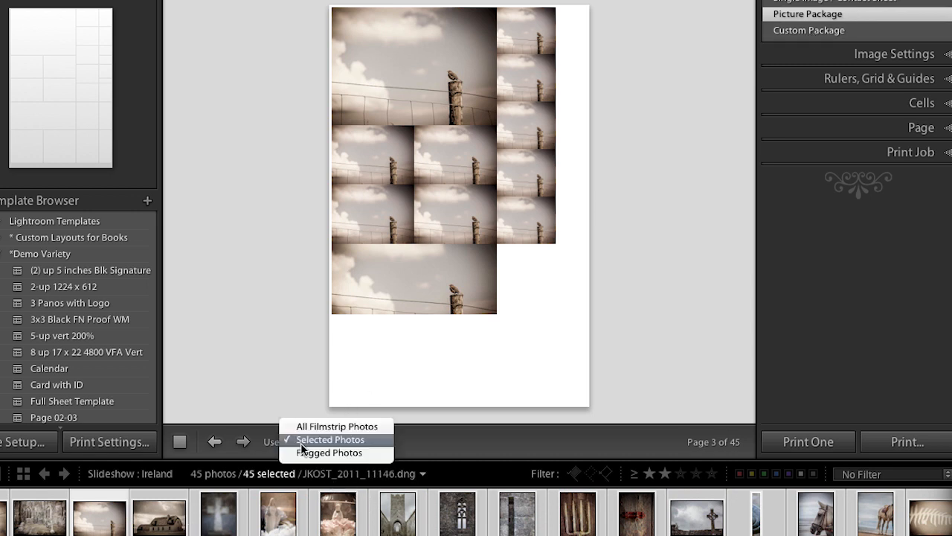
pyautogui.click(343, 426)
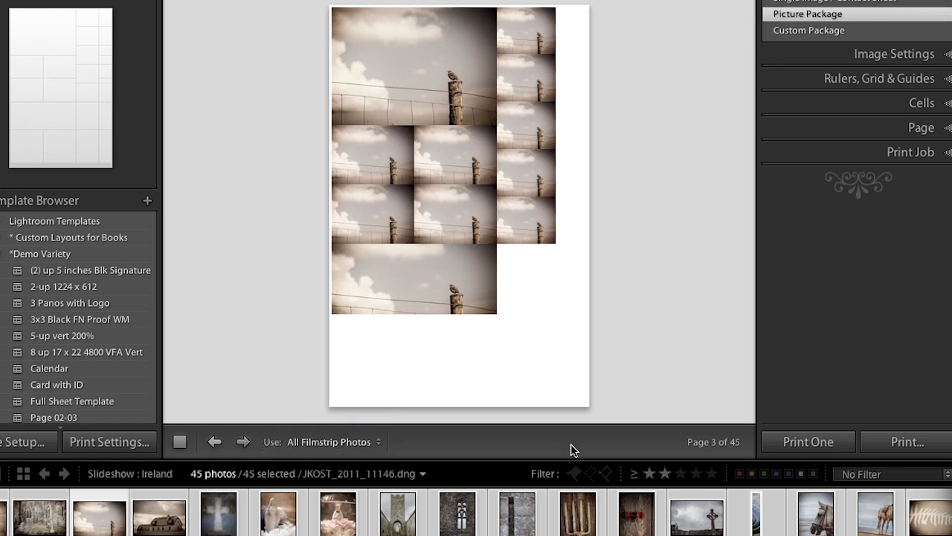
# - Page forward through the picture package to view the layouts of the following photos
pyautogui.click(246, 443)
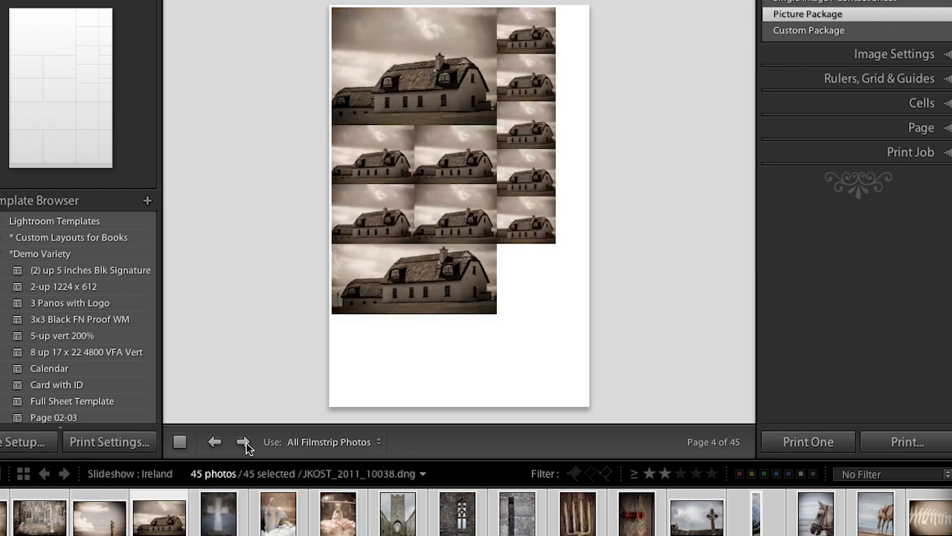
pyautogui.click(245, 443)
pyautogui.click(244, 442)
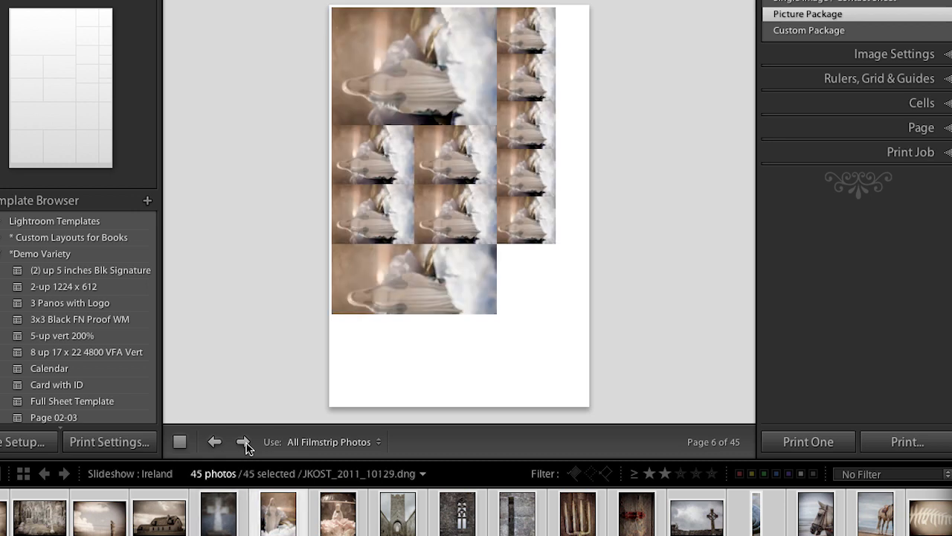
pyautogui.click(244, 442)
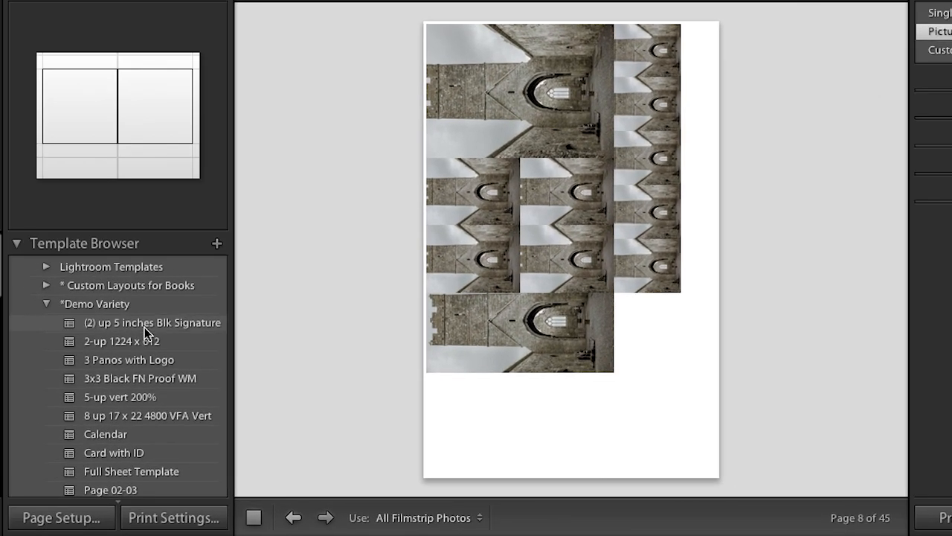
# - Apply the (2) up 5 inches Blk Signature template from *Demo Variety and show the layout guides on the page
pyautogui.click(84, 275)
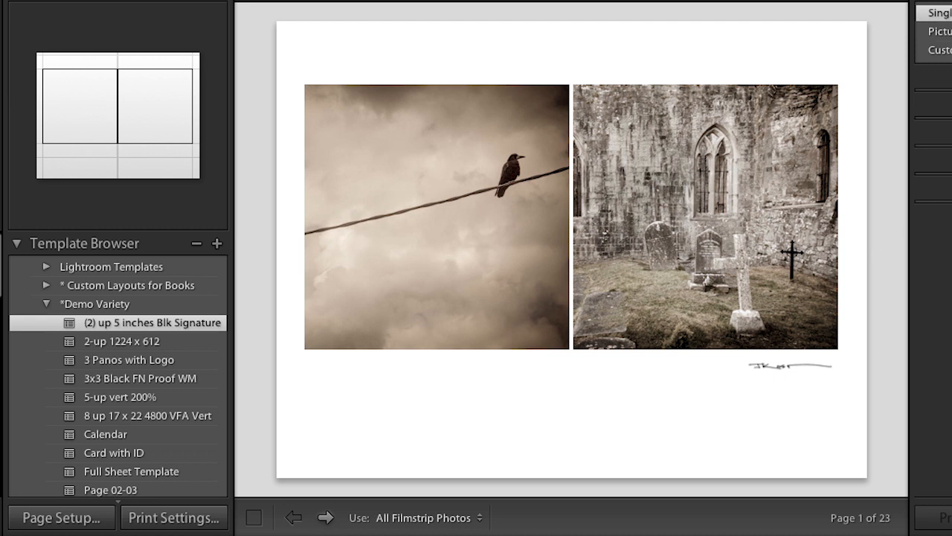
pyautogui.click(931, 99)
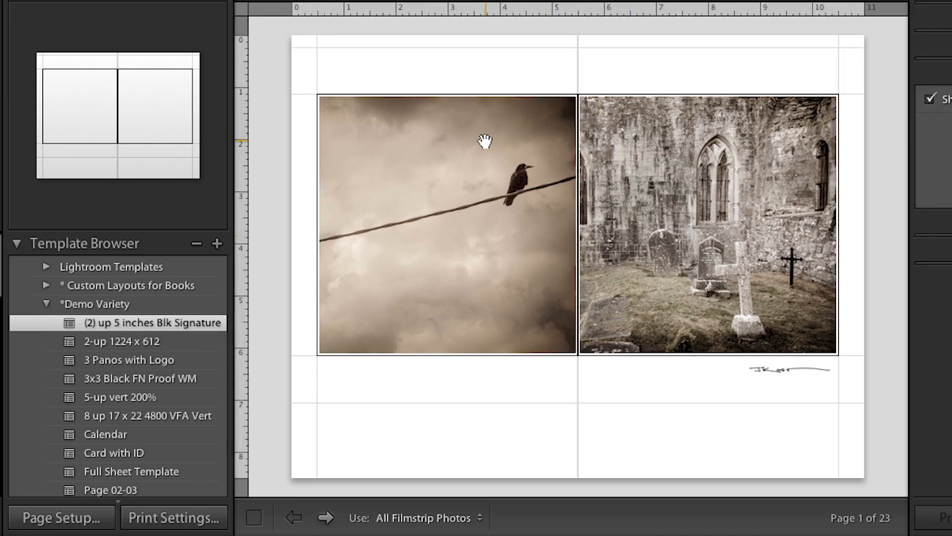
# - Select the signature identity plate, then apply the 2-up 1224 x 612 template with JPEG File as its print output
pyautogui.click(774, 369)
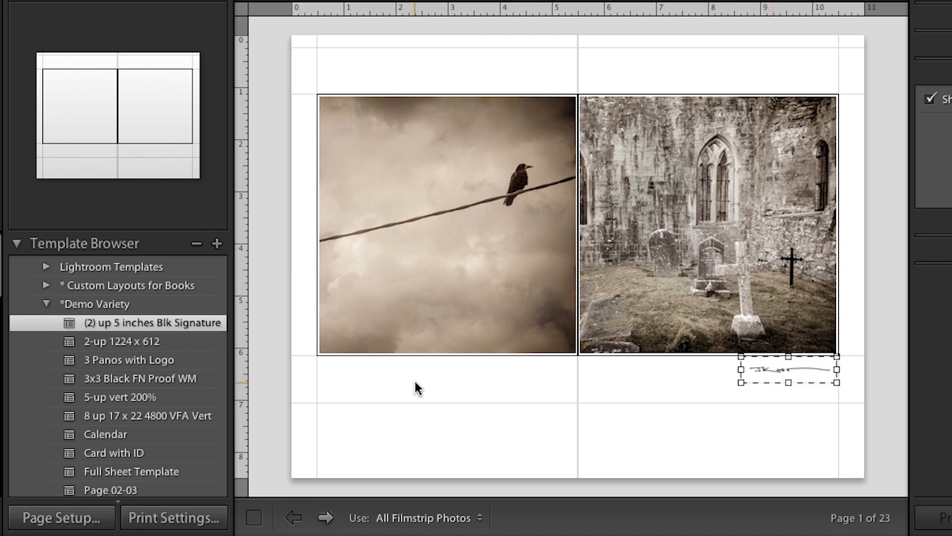
pyautogui.click(174, 341)
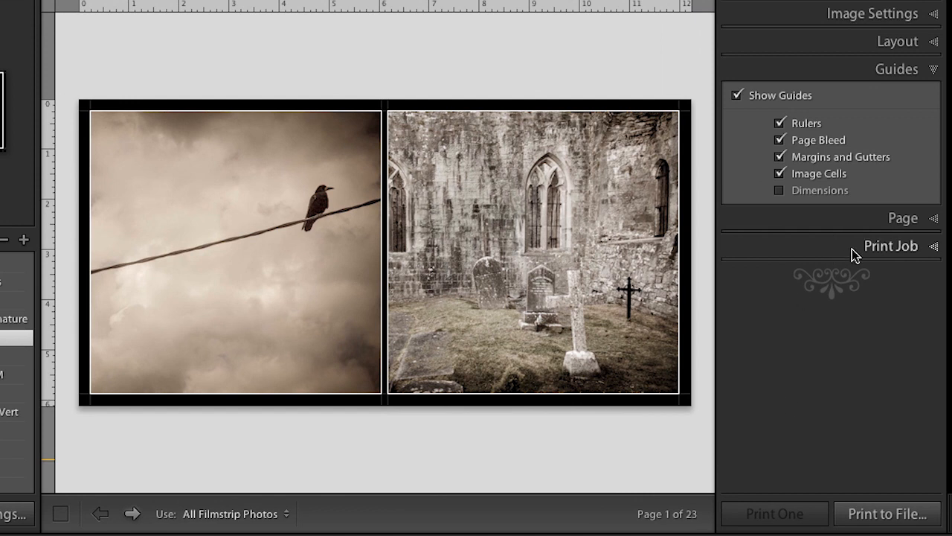
pyautogui.click(851, 248)
pyautogui.click(891, 153)
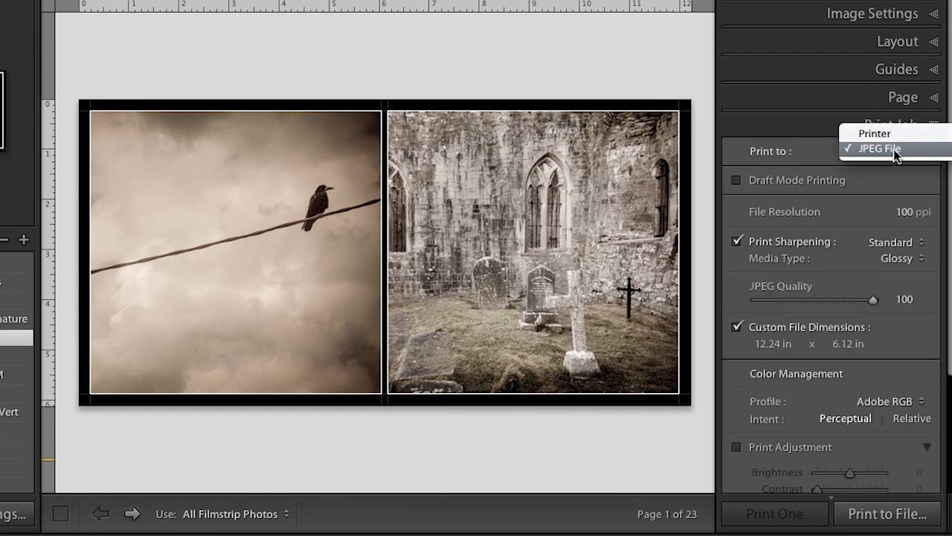
pyautogui.click(897, 150)
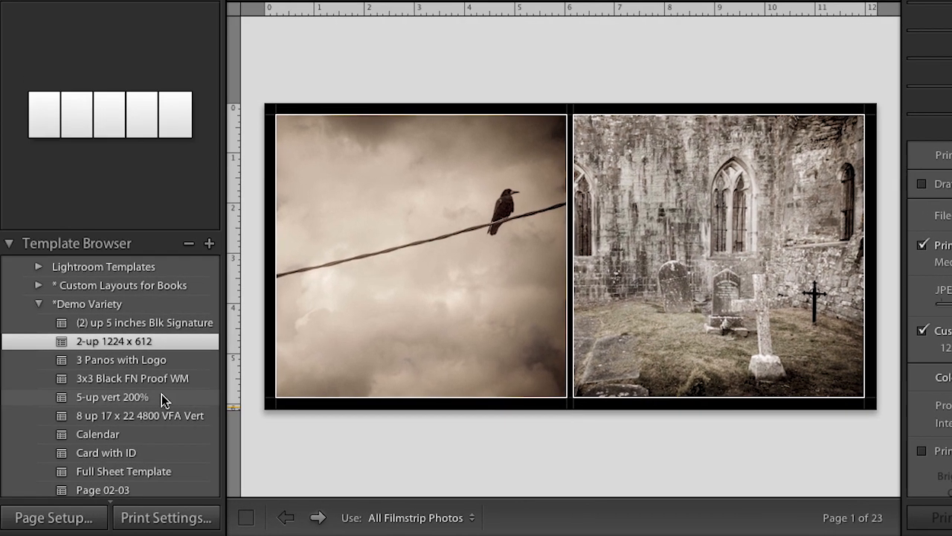
# - Apply the 3 Panos with Logo template and fill its three cells with the bird-on-post, graveyard and bird-on-wire photos
pyautogui.click(124, 364)
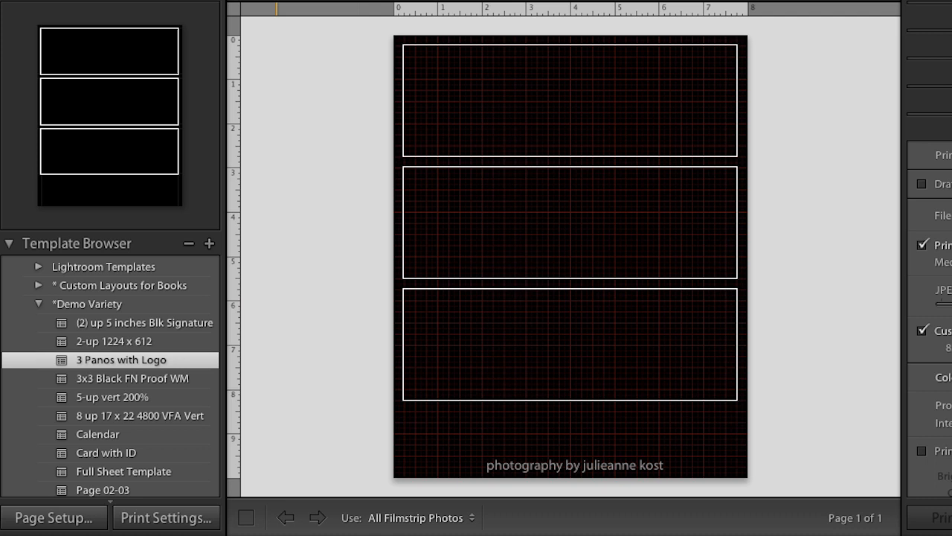
pyautogui.moveTo(338, 476); pyautogui.dragTo(603, 111)
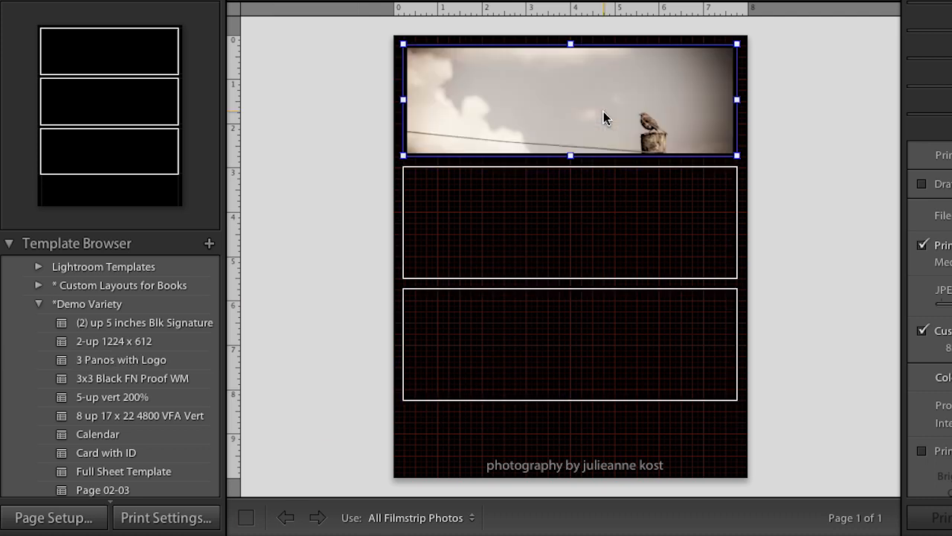
pyautogui.moveTo(337, 532); pyautogui.dragTo(521, 251)
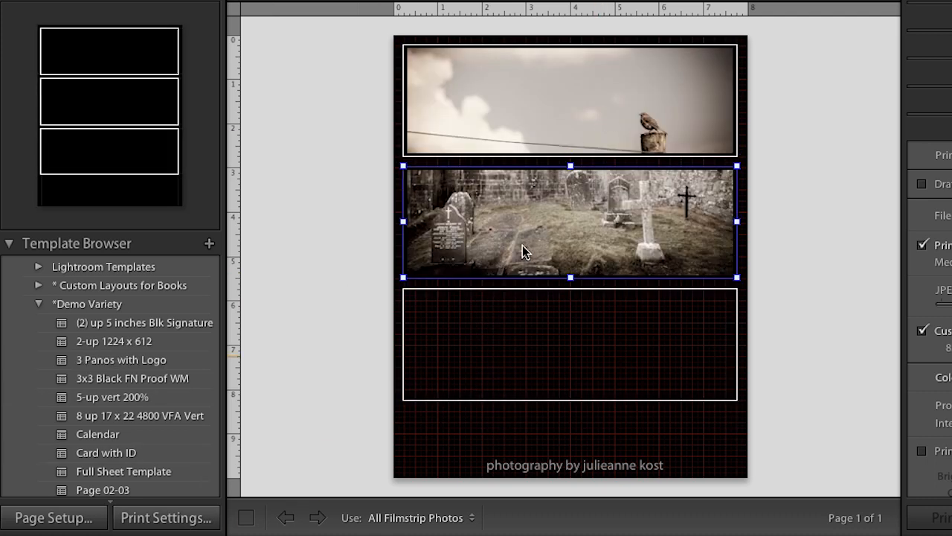
pyautogui.moveTo(338, 532); pyautogui.dragTo(633, 331)
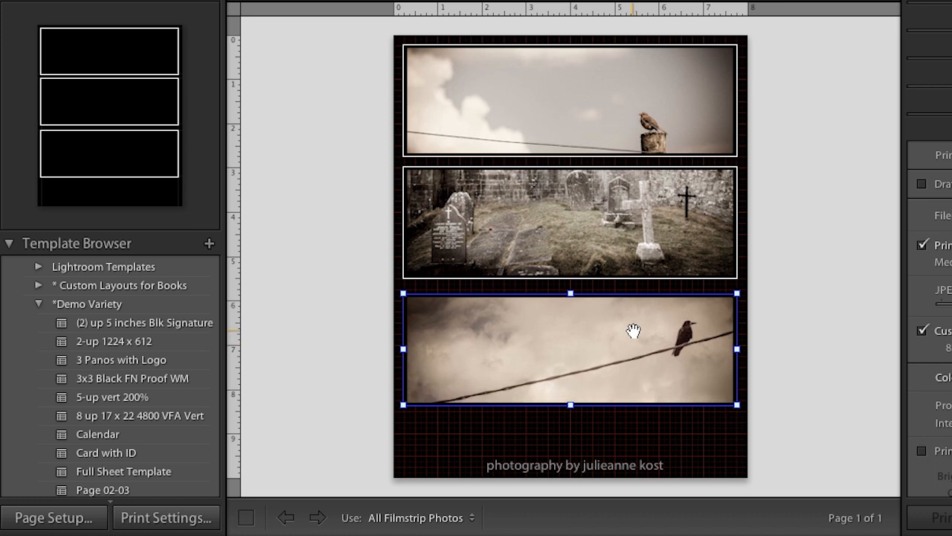
# - Reposition the graveyard photo slightly in the middle cell, and shift the bird-on-post photo upward in its cell to include more of the post
pyautogui.click(631, 214)
pyautogui.moveTo(631, 214)
pyautogui.mouseDown()
pyautogui.moveTo(632, 223)
pyautogui.moveTo(633, 212)
pyautogui.mouseUp()
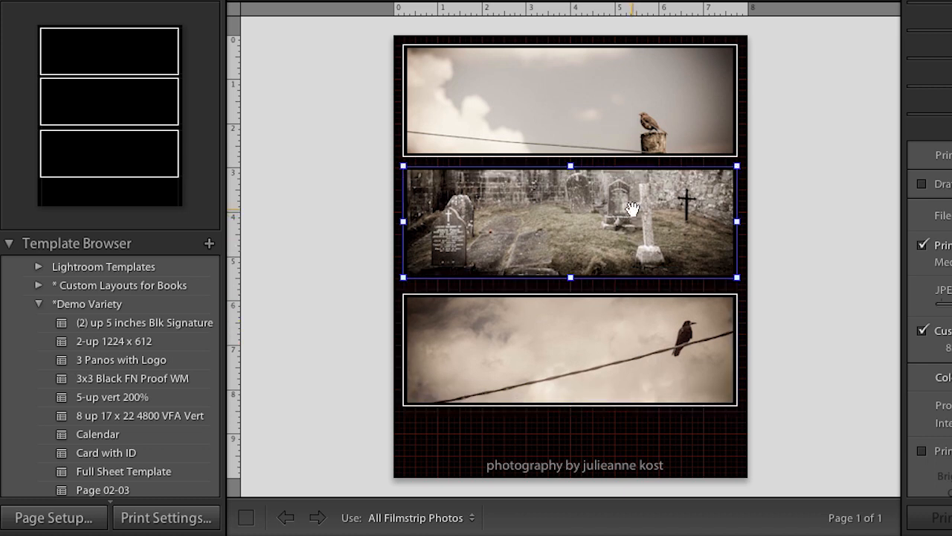
pyautogui.click(599, 112)
pyautogui.moveTo(598, 106); pyautogui.dragTo(597, 88)
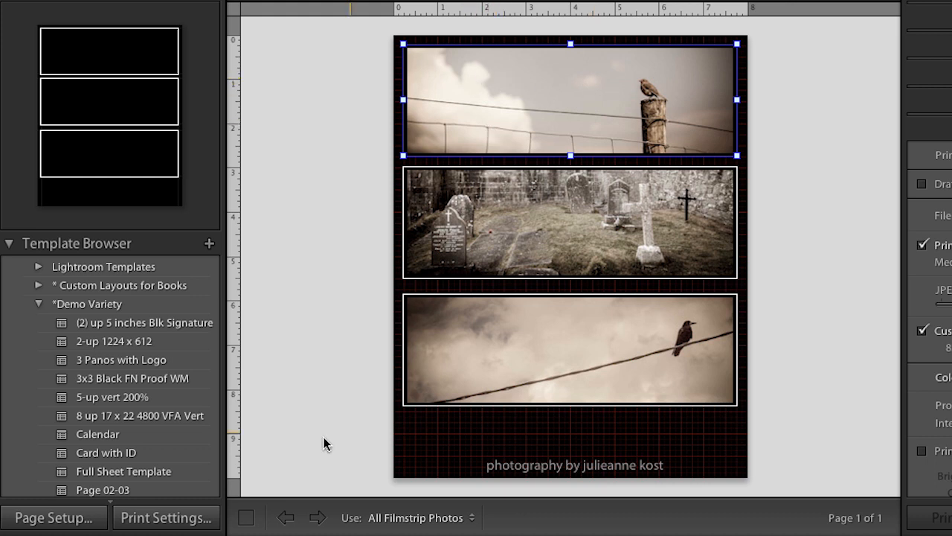
# - Apply the 3x3 Black FN Proof WM template, switch to 5-up vert 200%, and adjust the house and blurred cross photos within their cells
pyautogui.click(159, 380)
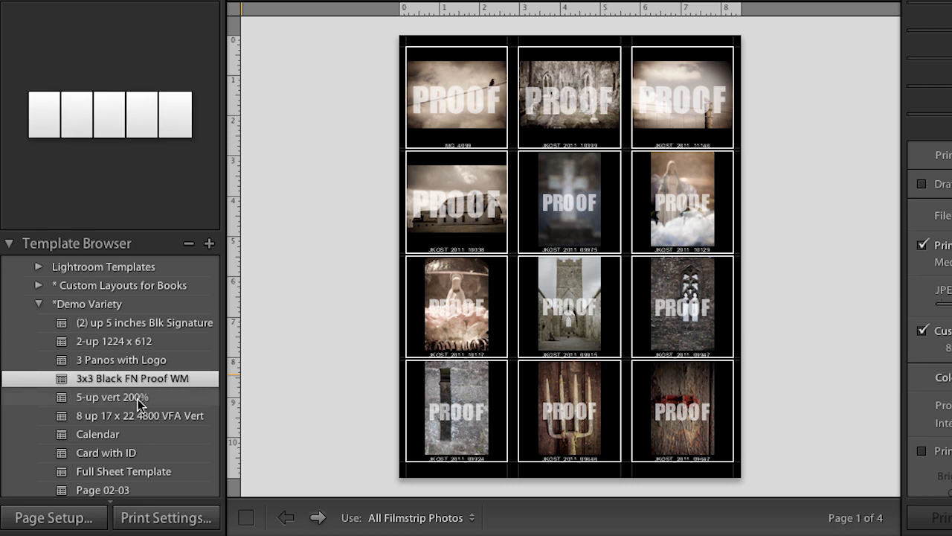
pyautogui.click(160, 402)
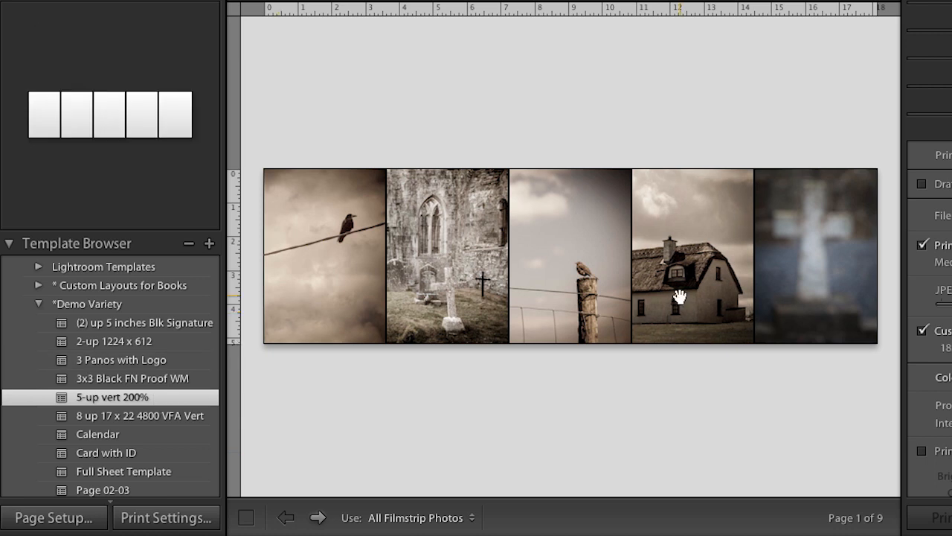
pyautogui.moveTo(679, 297)
pyautogui.mouseDown()
pyautogui.moveTo(691, 297)
pyautogui.moveTo(678, 297)
pyautogui.mouseUp()
pyautogui.moveTo(802, 281); pyautogui.dragTo(801, 290)
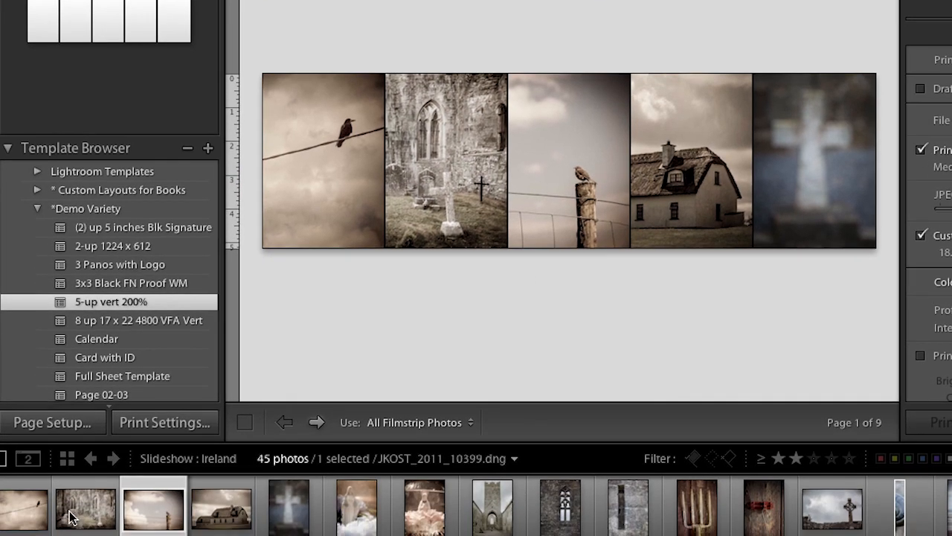
# - Reorder the filmstrip: church ruin before bird on wire, house before bird on post, and statue before blurred cross
pyautogui.click(95, 513)
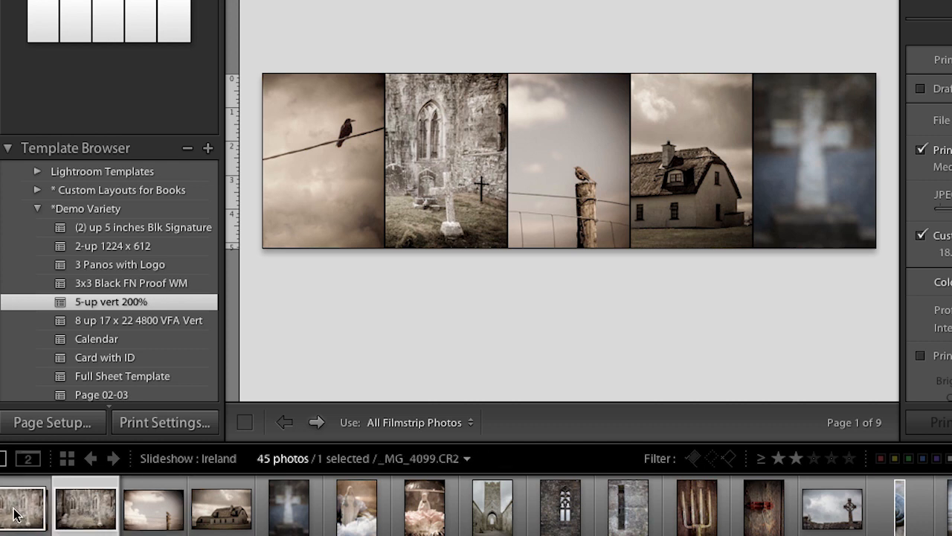
pyautogui.moveTo(14, 509); pyautogui.dragTo(10, 510)
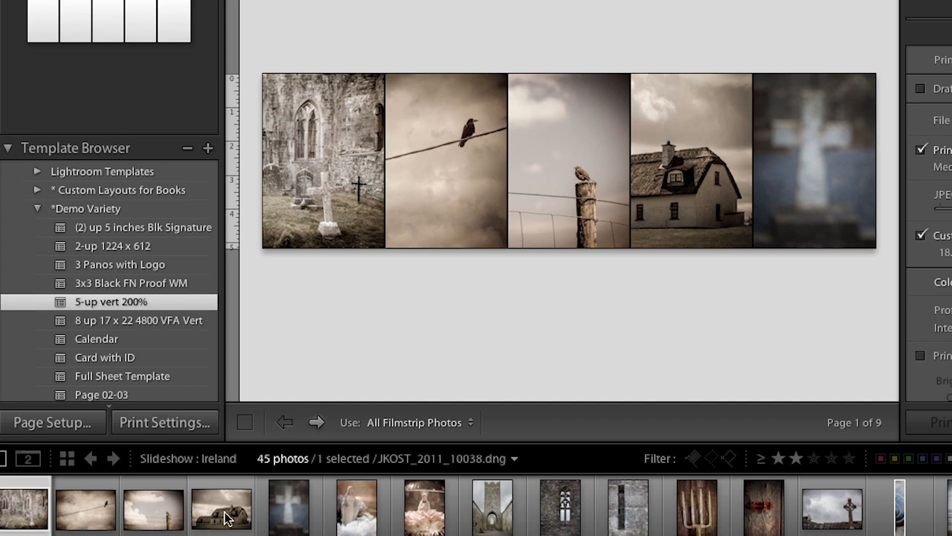
pyautogui.moveTo(227, 518); pyautogui.dragTo(123, 513)
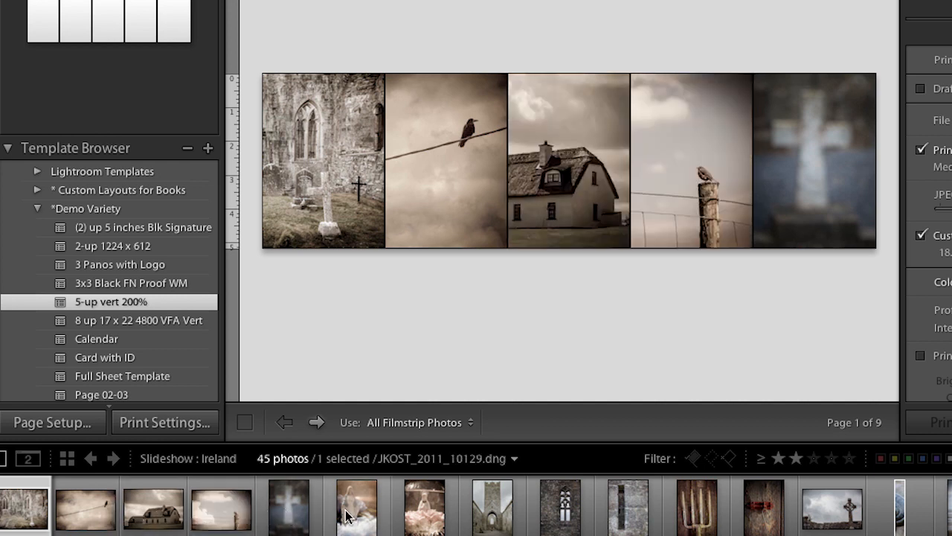
pyautogui.moveTo(346, 513); pyautogui.dragTo(274, 515)
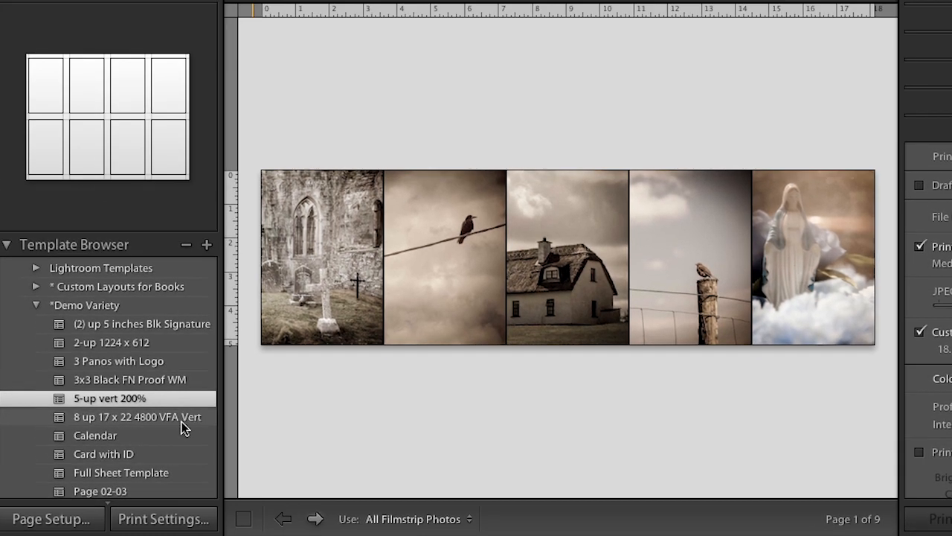
# - Apply the 8 up 17 x 22 4800 VFA Vert template and switch to the Calendar template
pyautogui.click(182, 322)
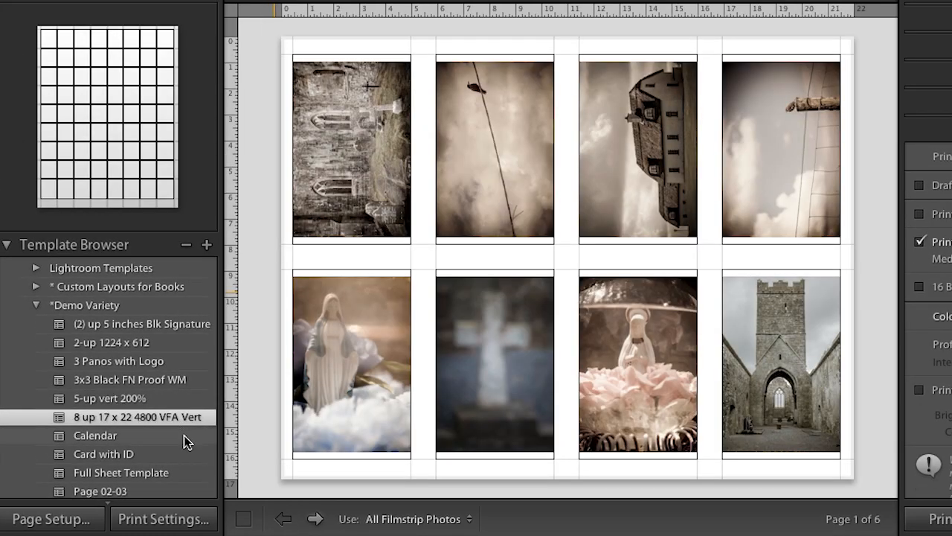
pyautogui.click(184, 435)
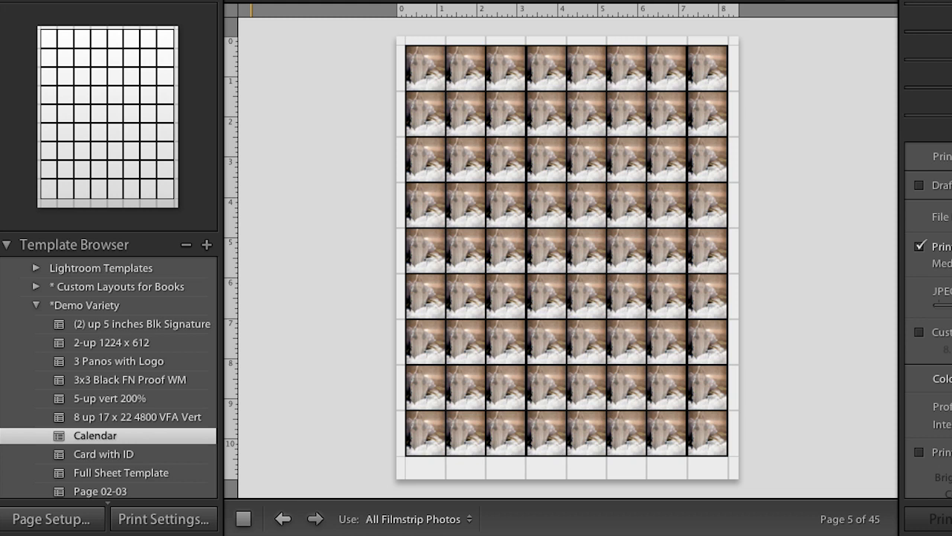
# - Apply the Card with ID template and place the bird-on-post photo in its empty cell
pyautogui.click(154, 453)
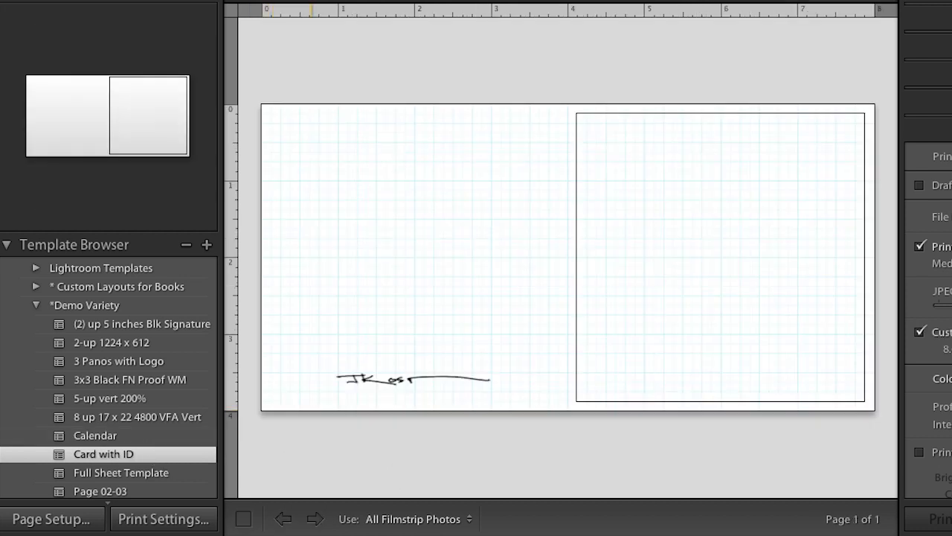
pyautogui.moveTo(491, 529); pyautogui.dragTo(699, 291)
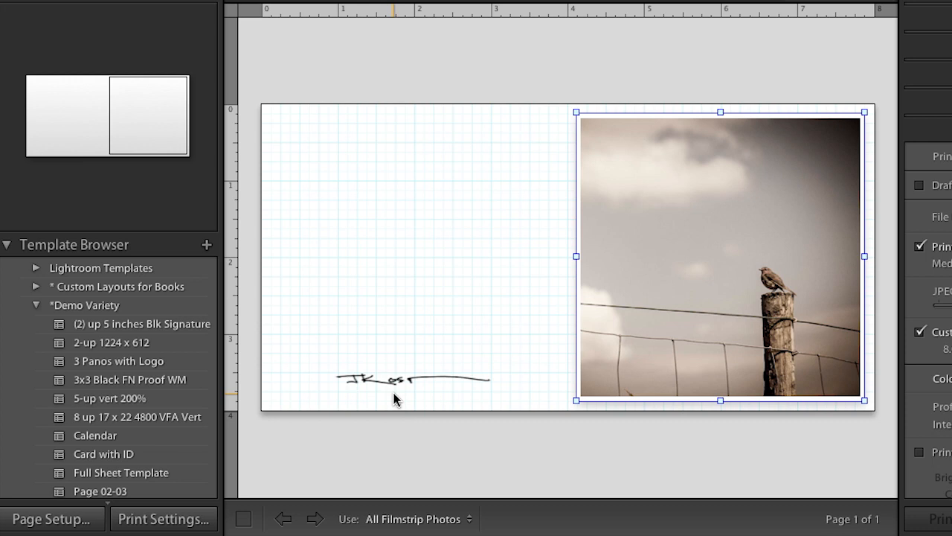
# - Apply the Full Sheet Template and open the page settings that hold its identity plate
pyautogui.click(194, 469)
pyautogui.scroll(-3, 195, 459)
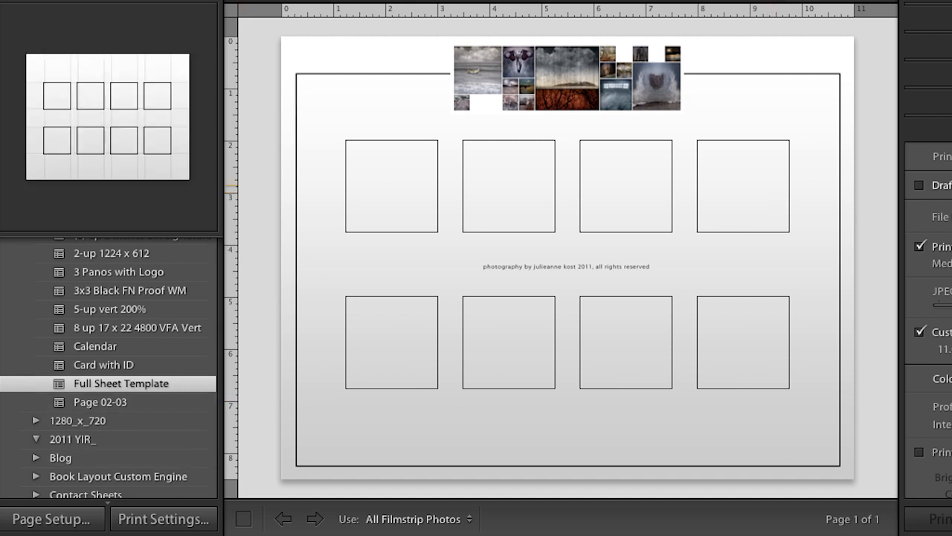
pyautogui.click(945, 101)
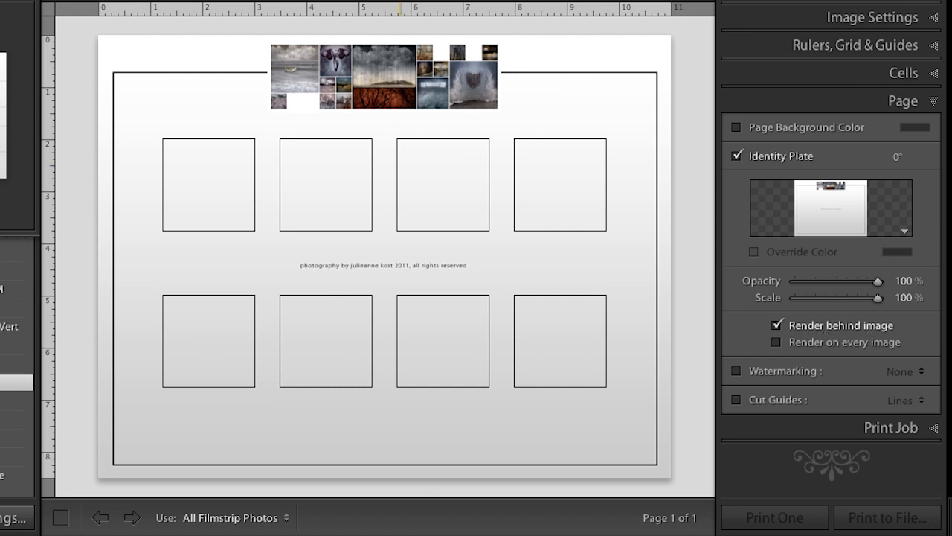
# - Place filmstrip photos in the first two cells of the sheet's upper row and the first three cells of its lower row
pyautogui.moveTo(240, 533); pyautogui.dragTo(223, 193)
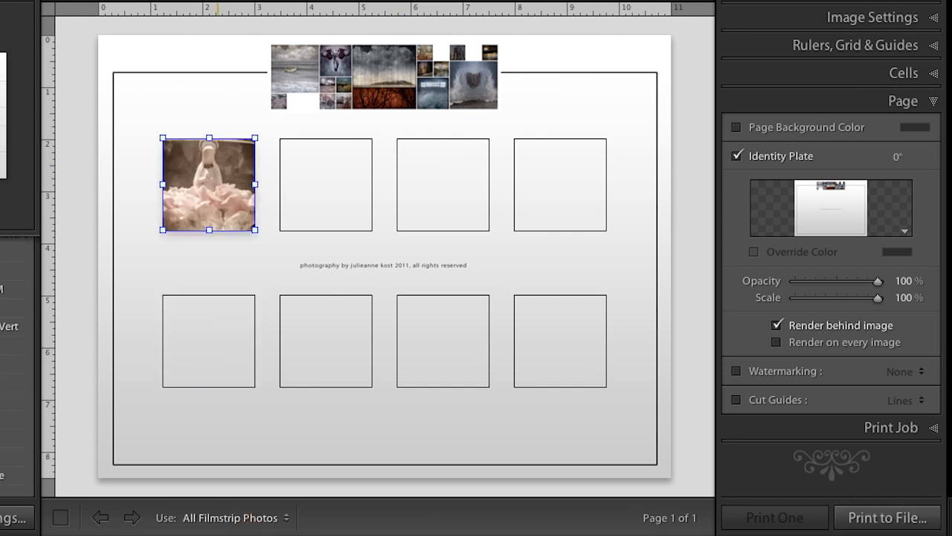
pyautogui.moveTo(193, 533); pyautogui.dragTo(202, 387)
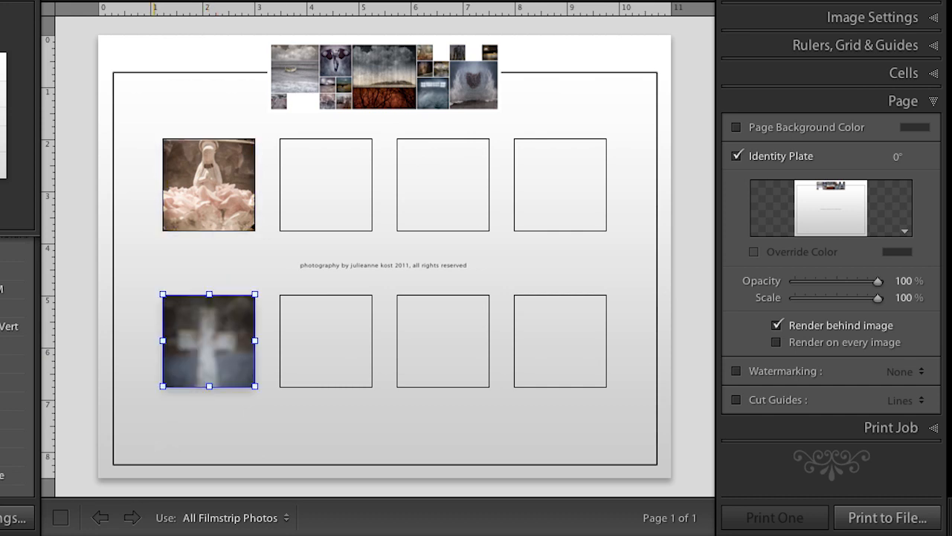
pyautogui.moveTo(245, 533); pyautogui.dragTo(312, 358)
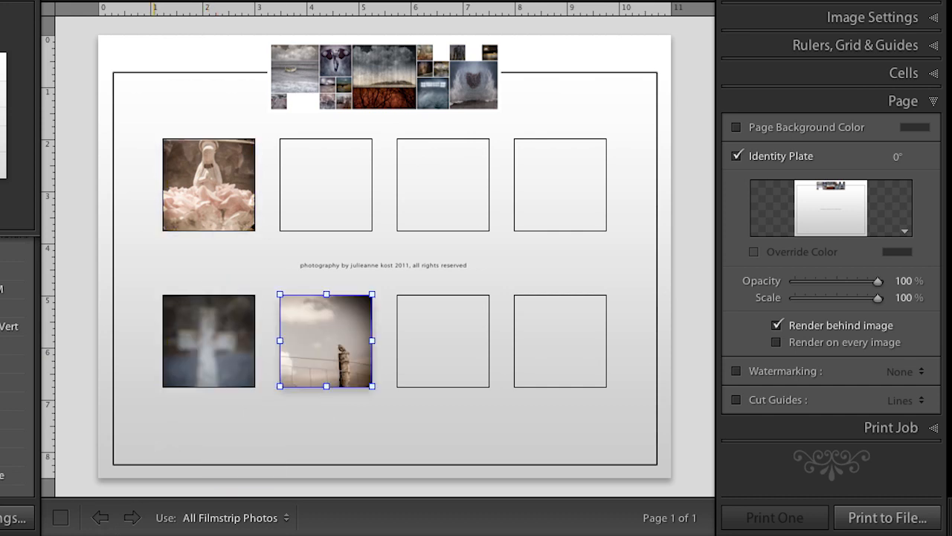
pyautogui.moveTo(342, 532); pyautogui.dragTo(439, 342)
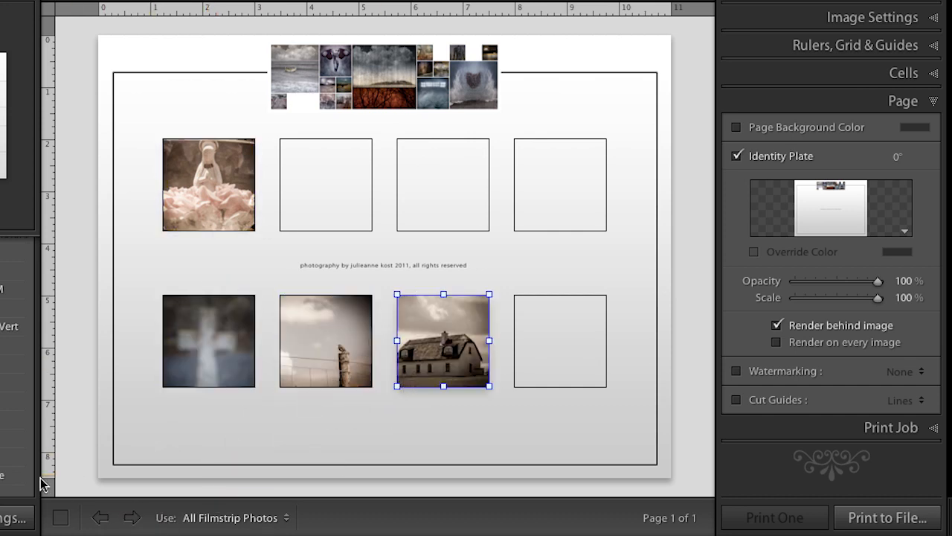
pyautogui.moveTo(402, 533); pyautogui.dragTo(320, 212)
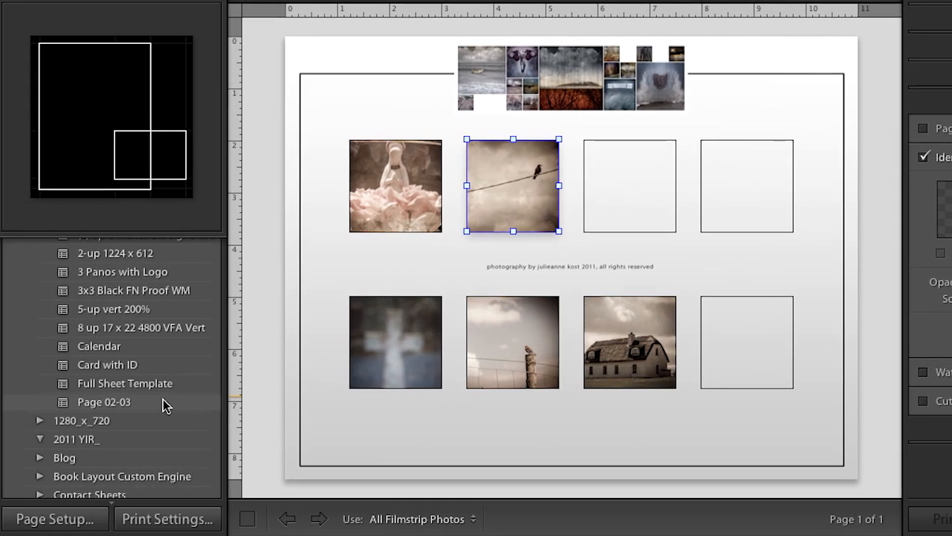
# - Apply the Page 02-03 template and fill the four cells of its two pages with the statue, blurred cross, window and wall-slit photos
pyautogui.click(163, 399)
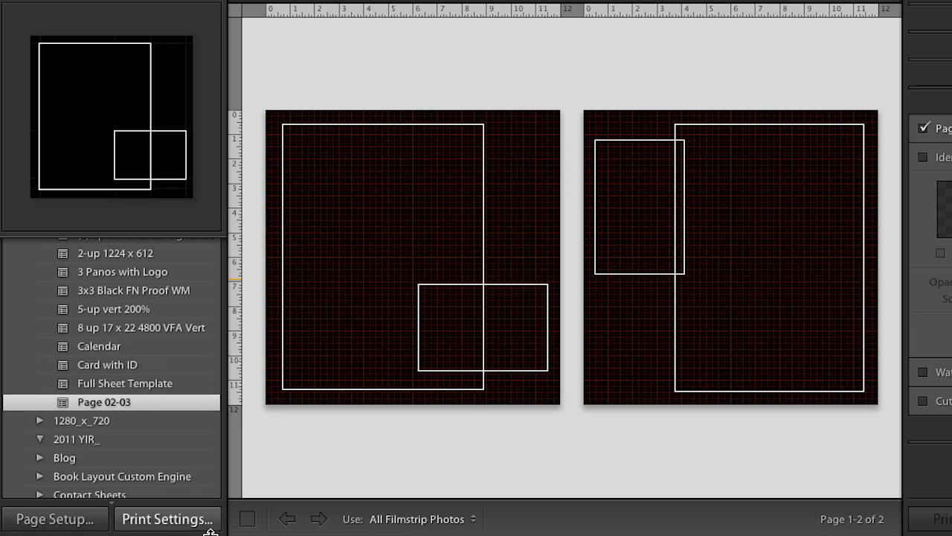
pyautogui.moveTo(310, 464); pyautogui.dragTo(327, 312)
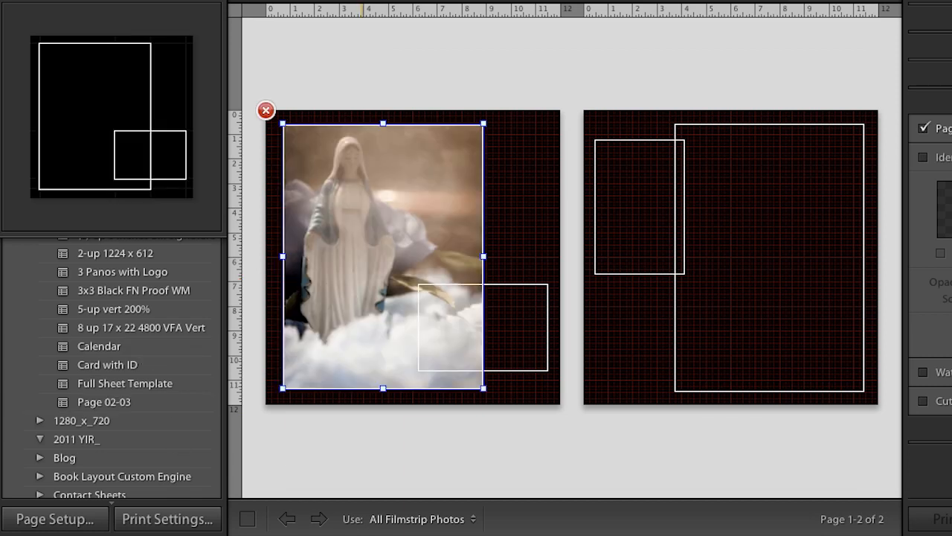
pyautogui.moveTo(467, 461); pyautogui.dragTo(628, 246)
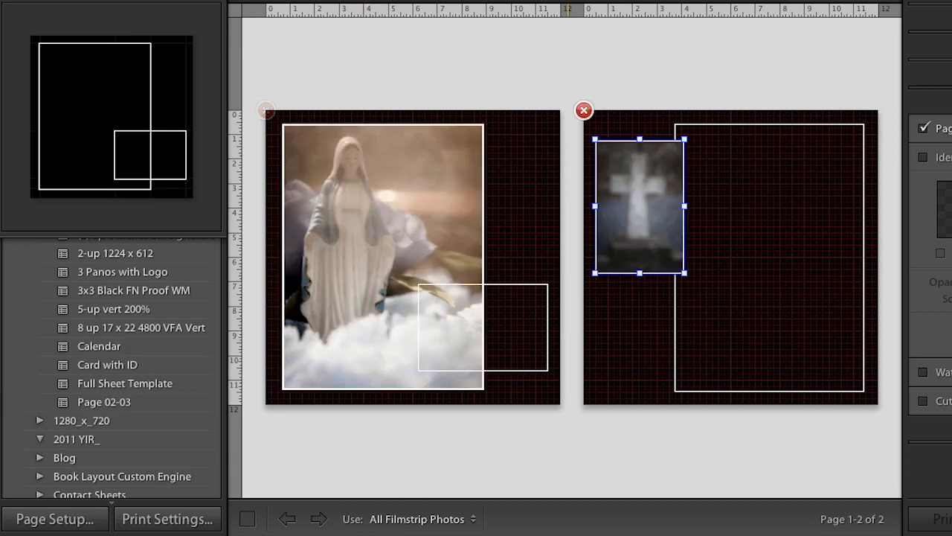
pyautogui.moveTo(654, 535); pyautogui.dragTo(730, 332)
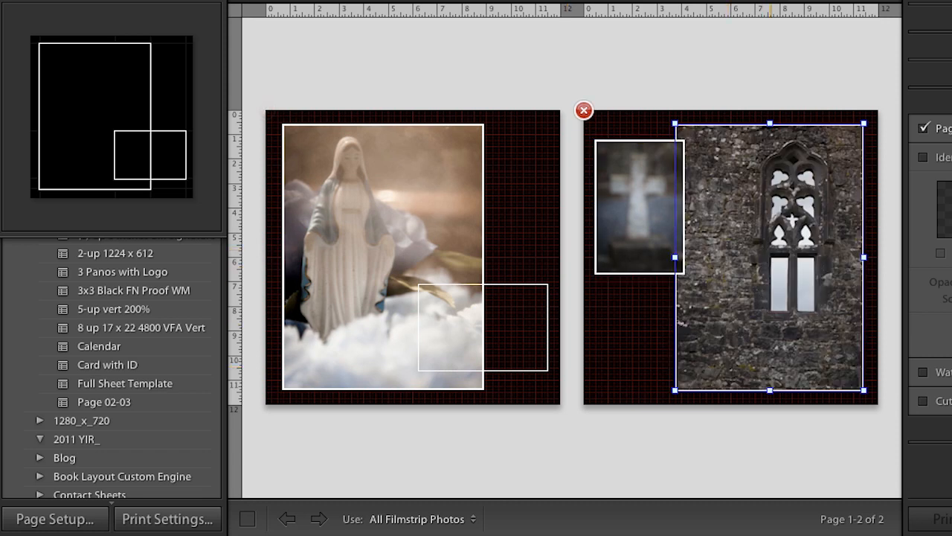
pyautogui.moveTo(620, 533); pyautogui.dragTo(490, 330)
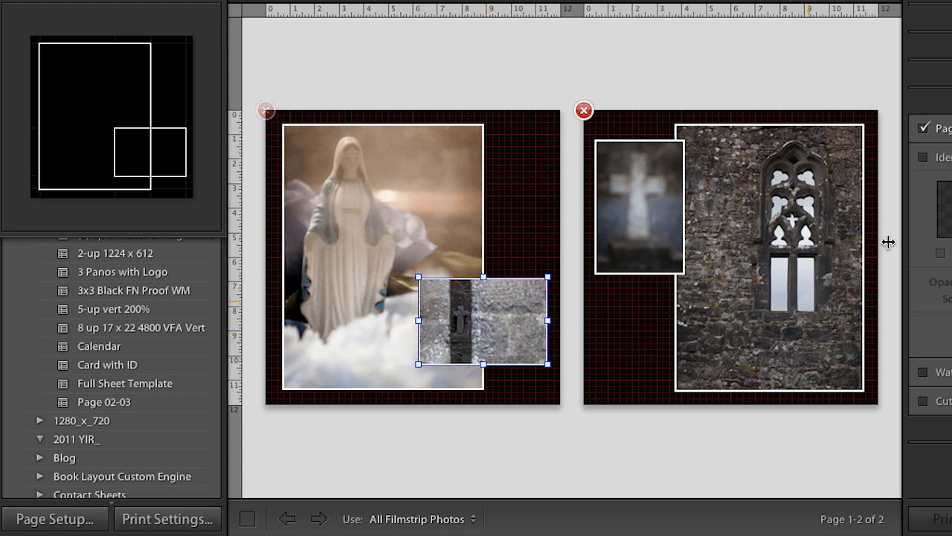
# - Hide the layout guides on the two-page spread
pyautogui.scroll(-3, 930, 224)
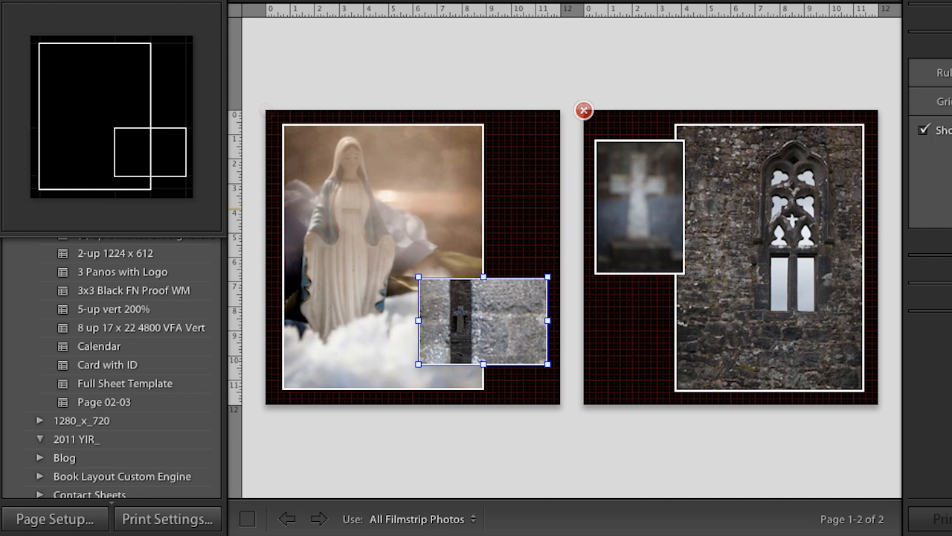
pyautogui.click(924, 131)
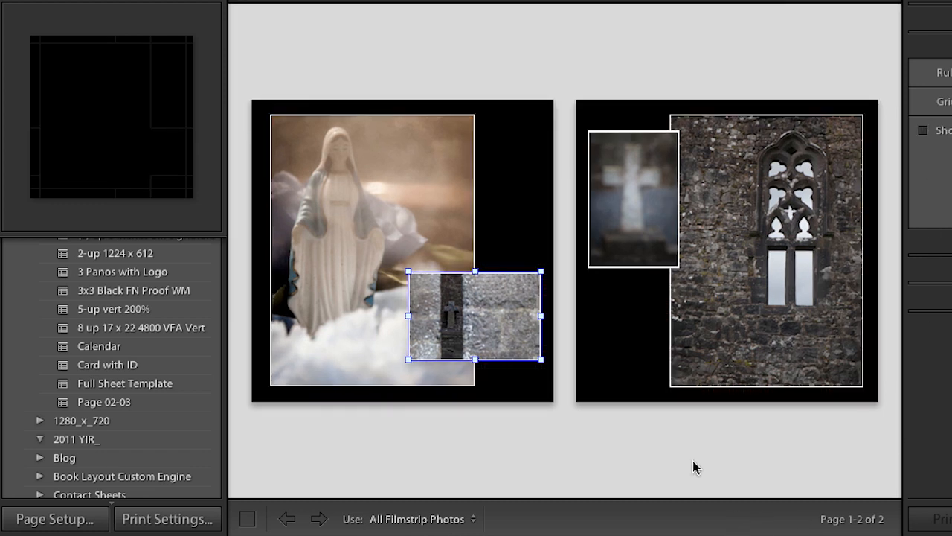
# - Deselect the photo cell and save the layout as a print named "Ireland Print" inside the Ireland set, including only used photos
pyautogui.click(636, 467)
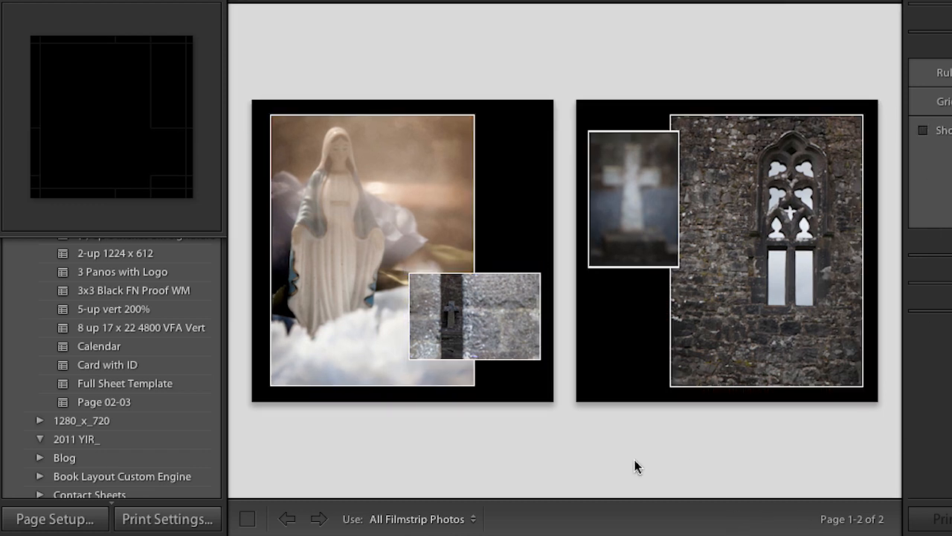
pyautogui.moveTo(642, 268)
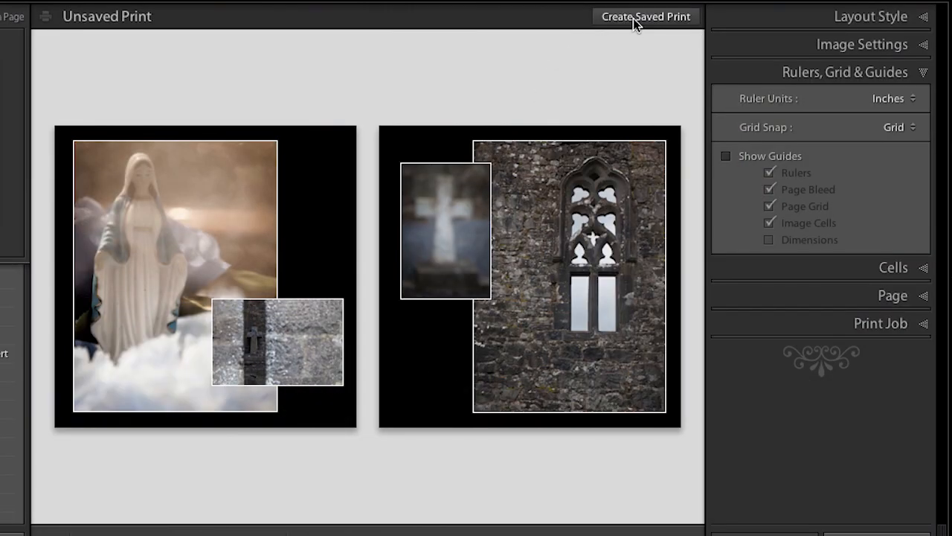
pyautogui.click(635, 24)
pyautogui.press('BackSpace')
pyautogui.write('Ireland')
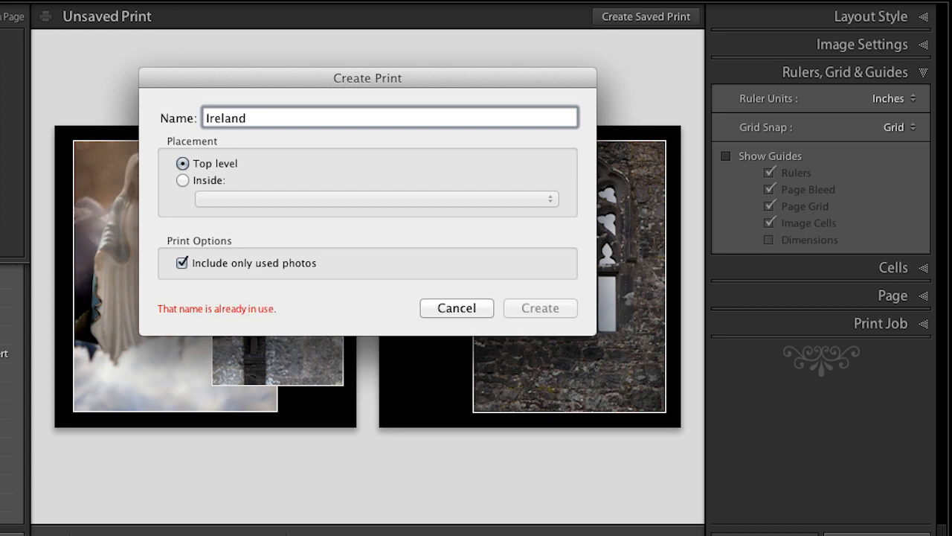
pyautogui.write(' Print')
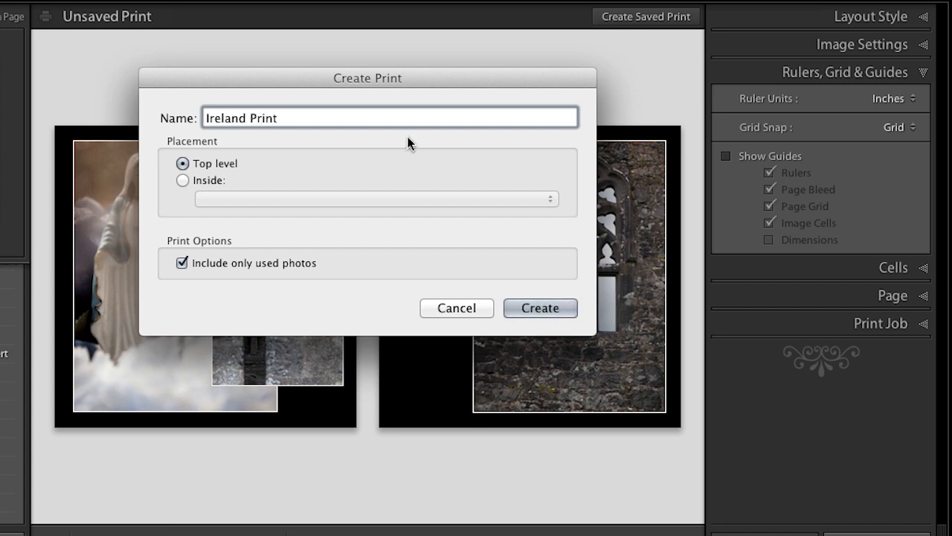
pyautogui.click(199, 181)
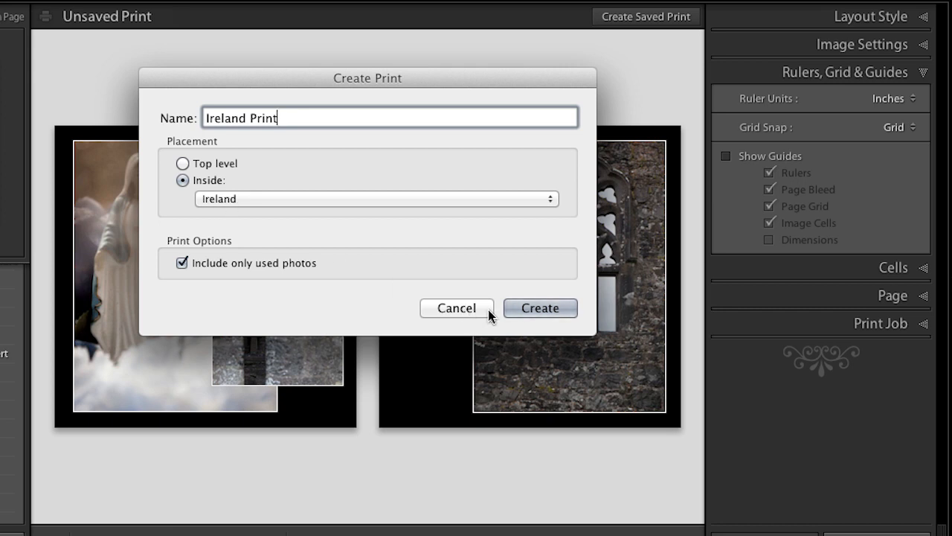
pyautogui.click(529, 309)
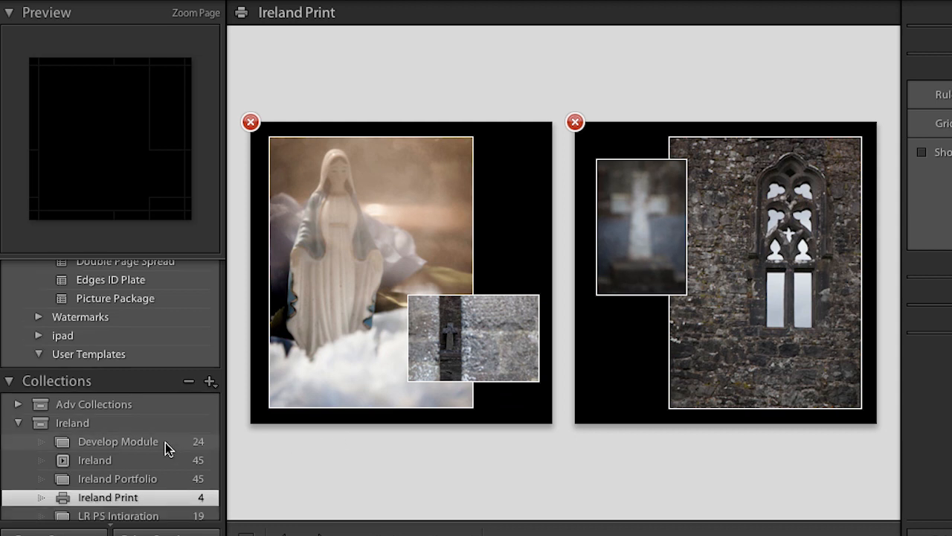
# - Switch to the Library grid, view the Develop Module collection, and reopen the saved Ireland Print in the Print module
pyautogui.scroll(-4, 165, 442)
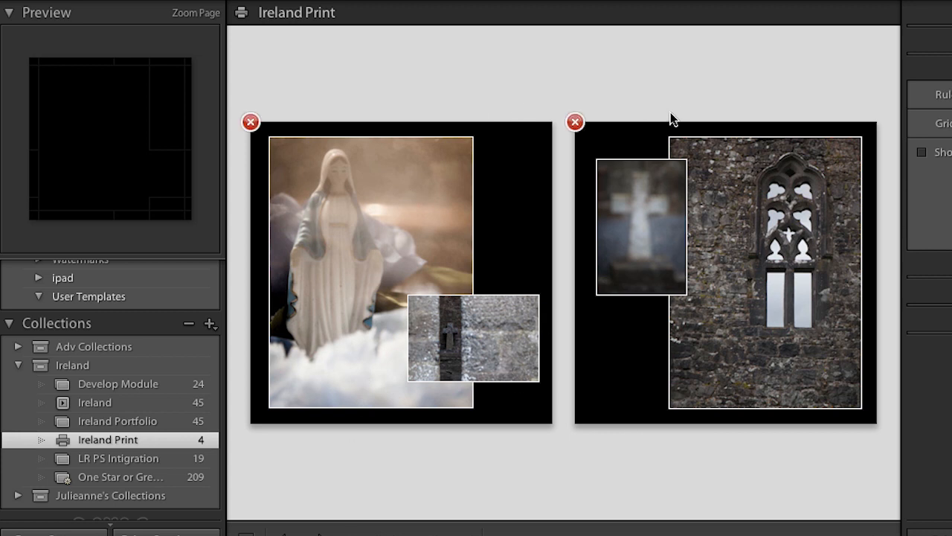
pyautogui.press('g')
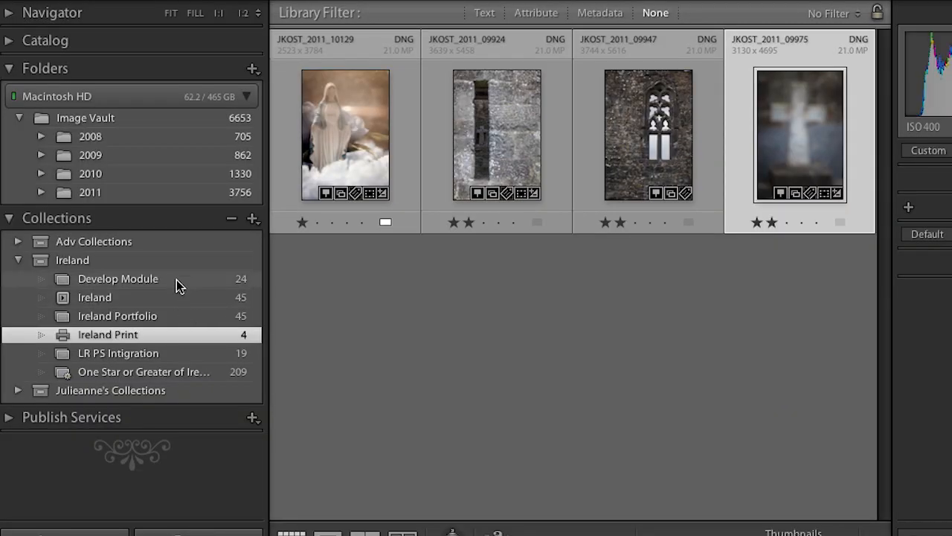
pyautogui.click(176, 279)
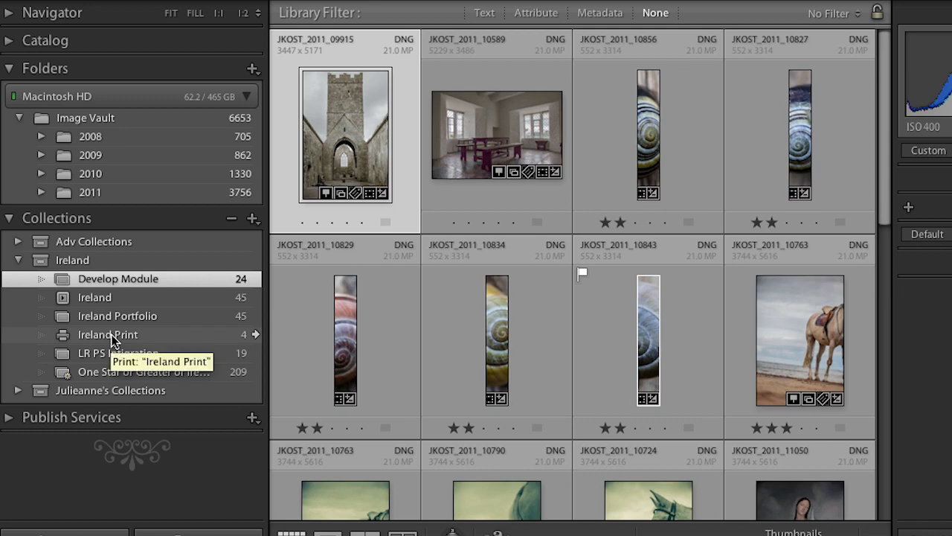
pyautogui.click(255, 335)
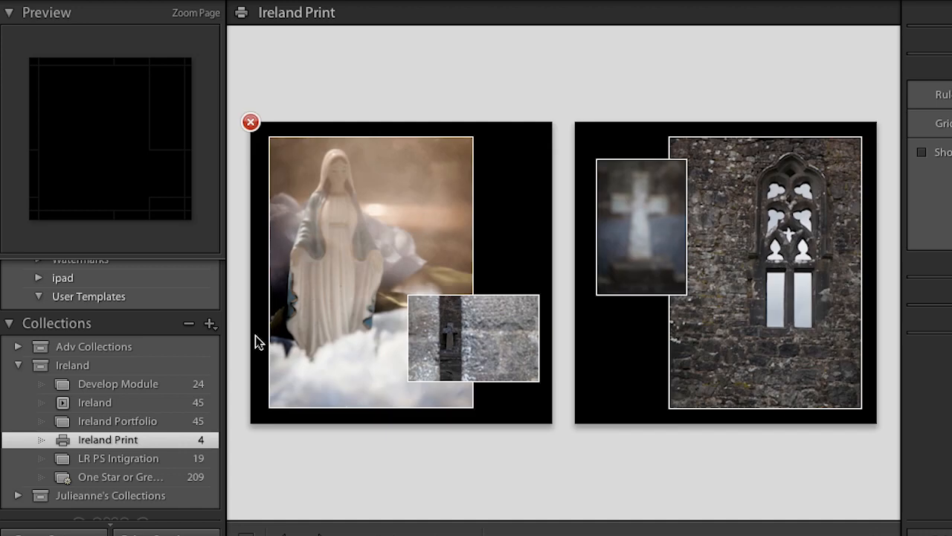